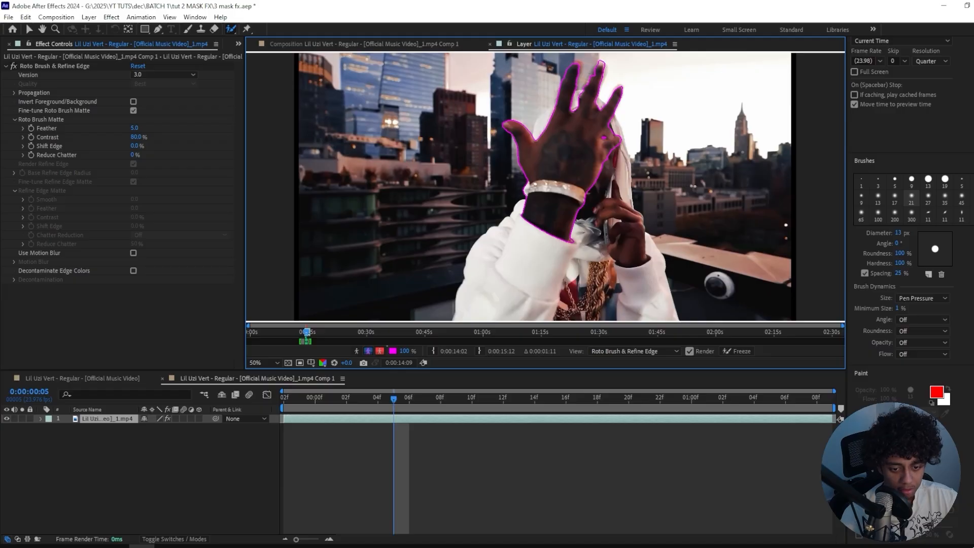
Refine the Roto Brush selection along the little-finger side of the hand and check the cutout in the composition.
drag(620, 128, 615, 162)
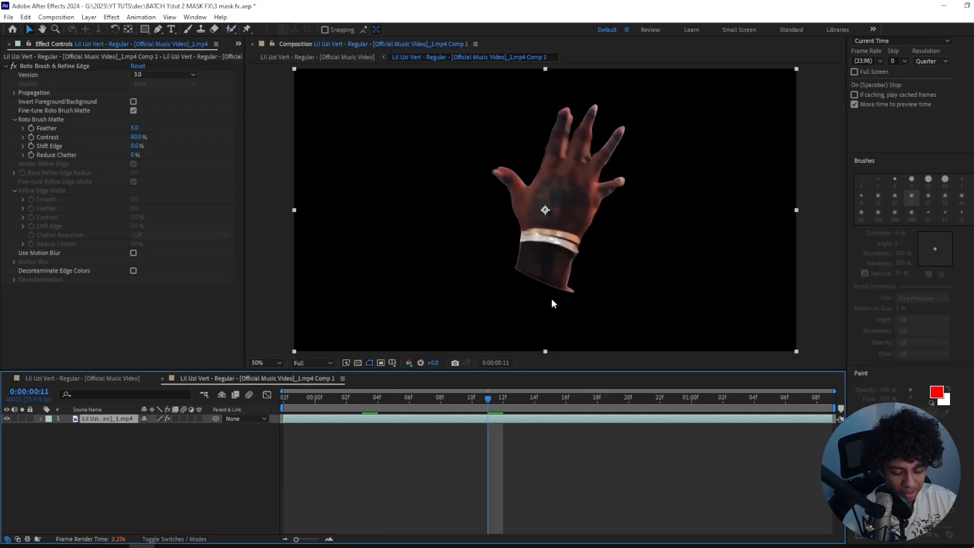
drag(499, 403, 517, 394)
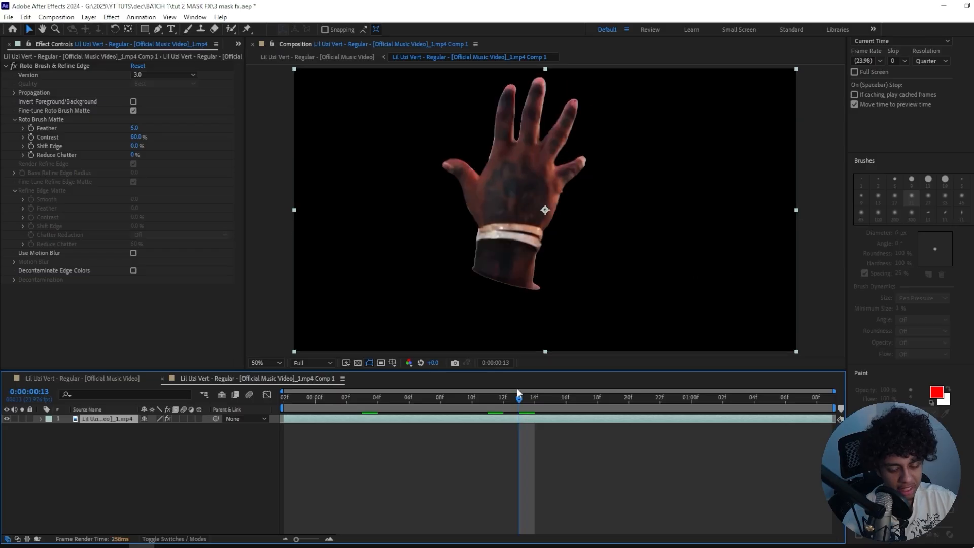
Apply Refine Soft Matte to the hand cutout with Additional Edge Radius 3.3 and Feather 8.3.
key(ctrl+space)
text(refine so)
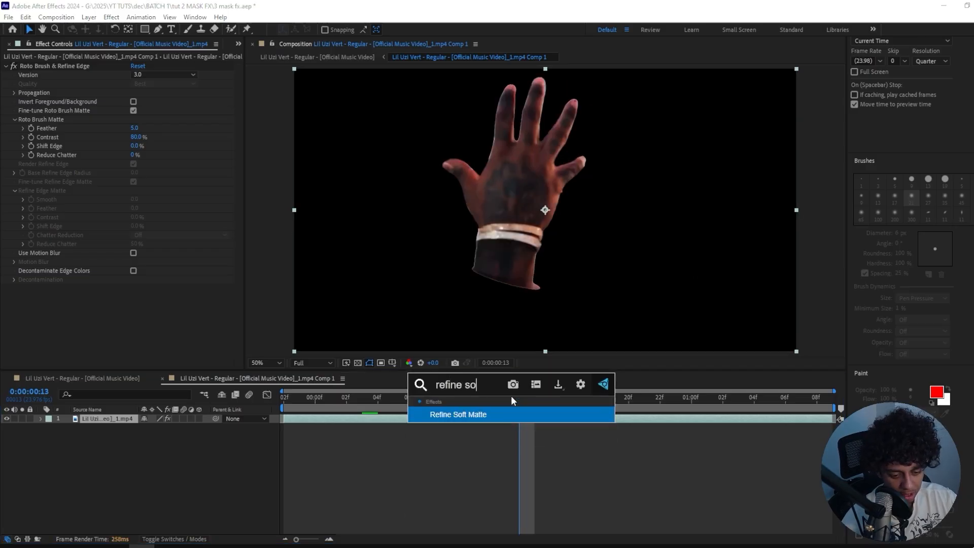
key(Return)
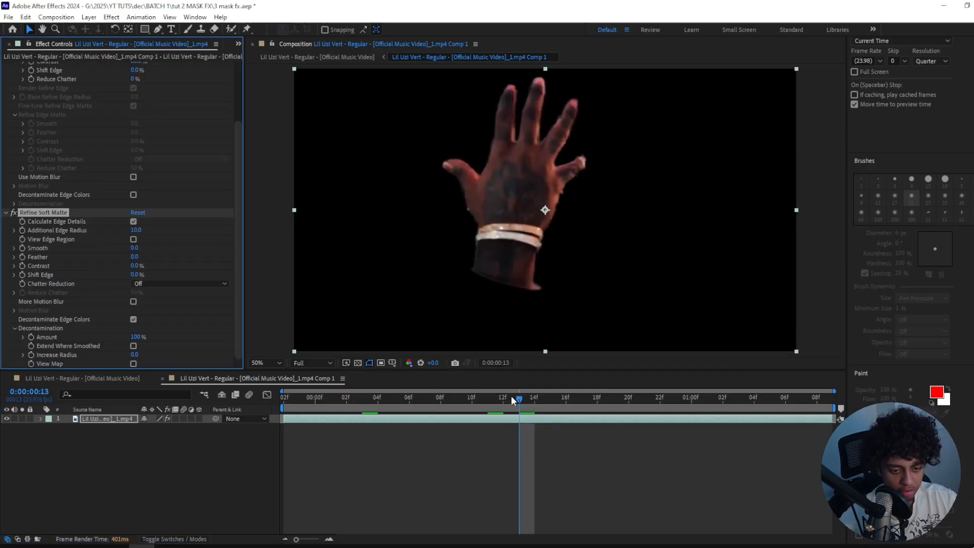
drag(141, 228, 99, 232)
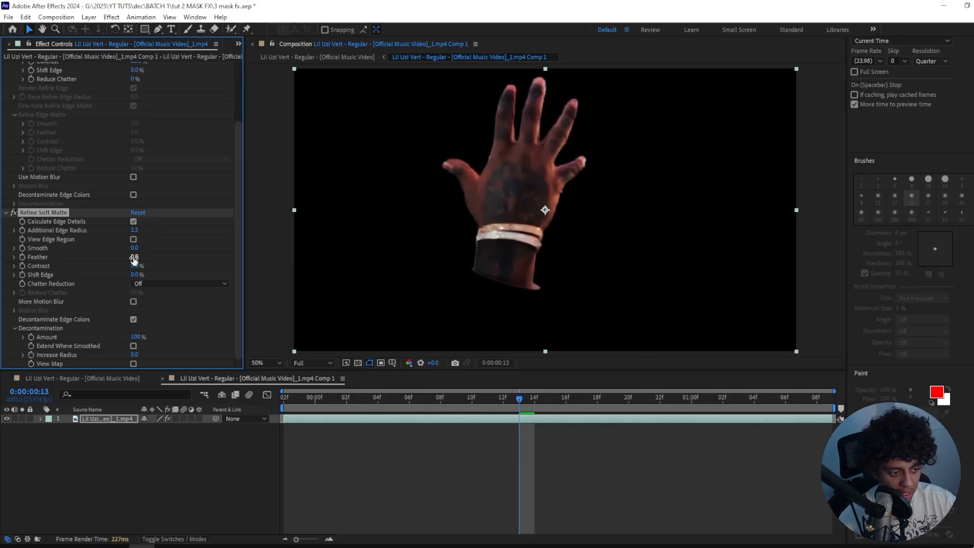
drag(132, 257, 166, 254)
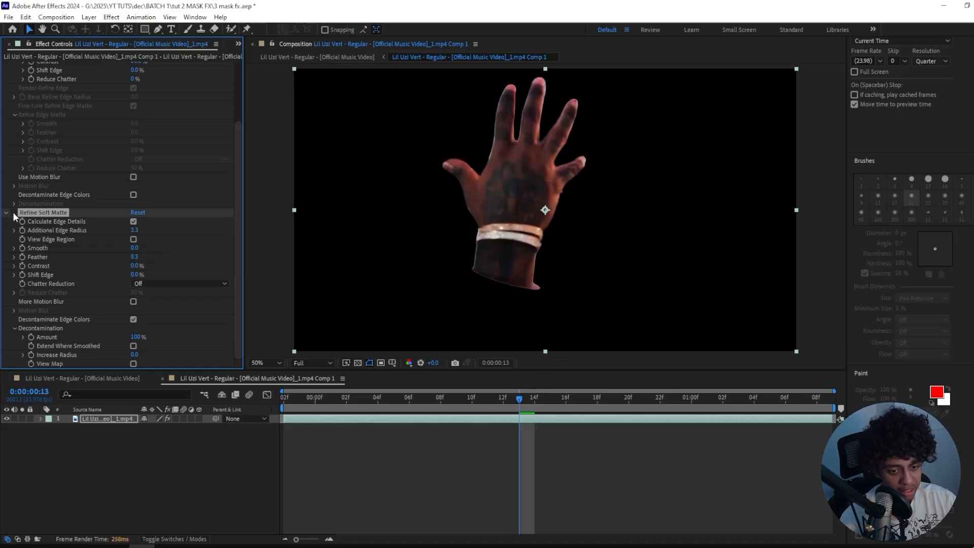
Check the matte on nearby frames, then set Refine Soft Matte's Feather to 12.5 and Additional Edge Radius to 4.
drag(486, 400, 551, 399)
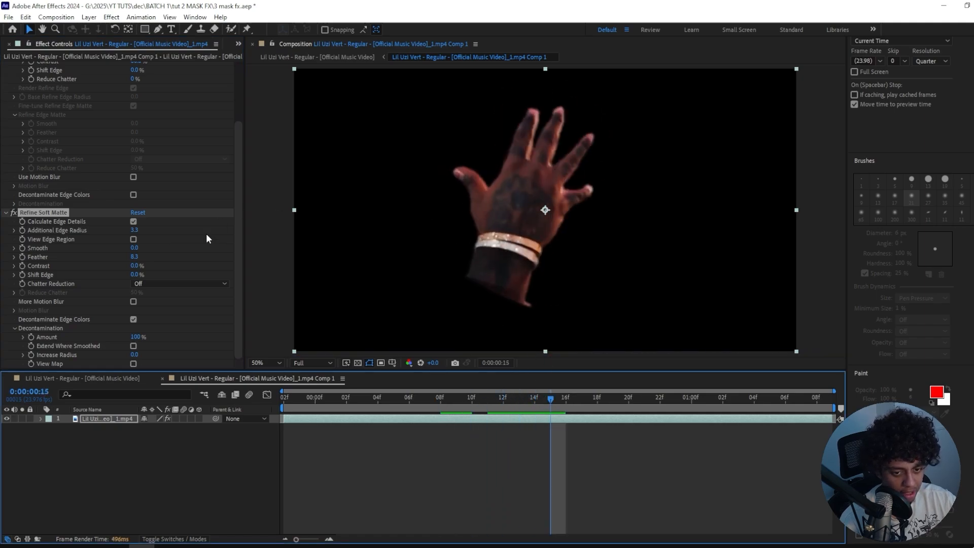
drag(156, 250, 135, 257)
click(136, 231)
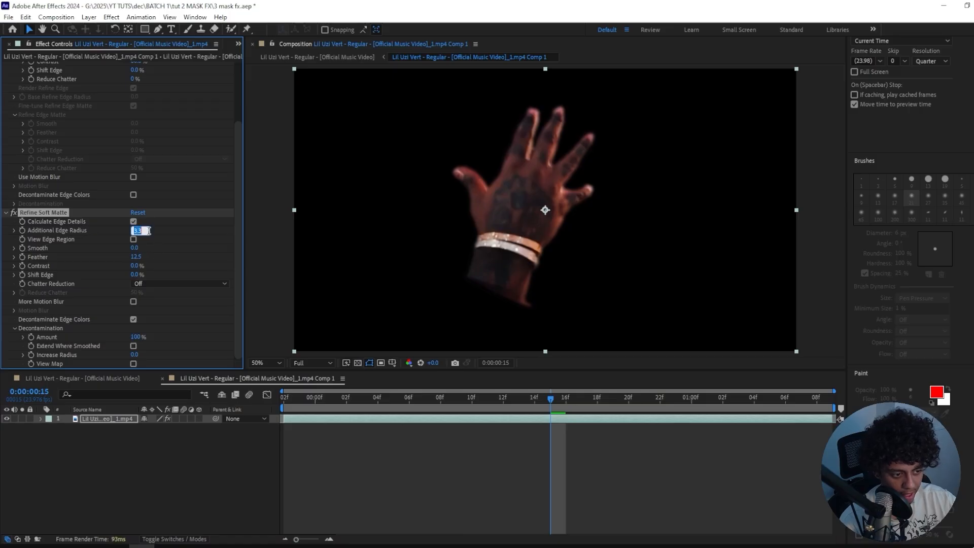
text(4)
click(169, 232)
Duplicate the hand layer and delete all effects from the lower copy to restore the full footage as background.
mouse_move(550, 398)
mouse_down()
mouse_move(300, 410)
mouse_move(425, 411)
mouse_up()
key(ctrl+d)
click(401, 428)
click(42, 288)
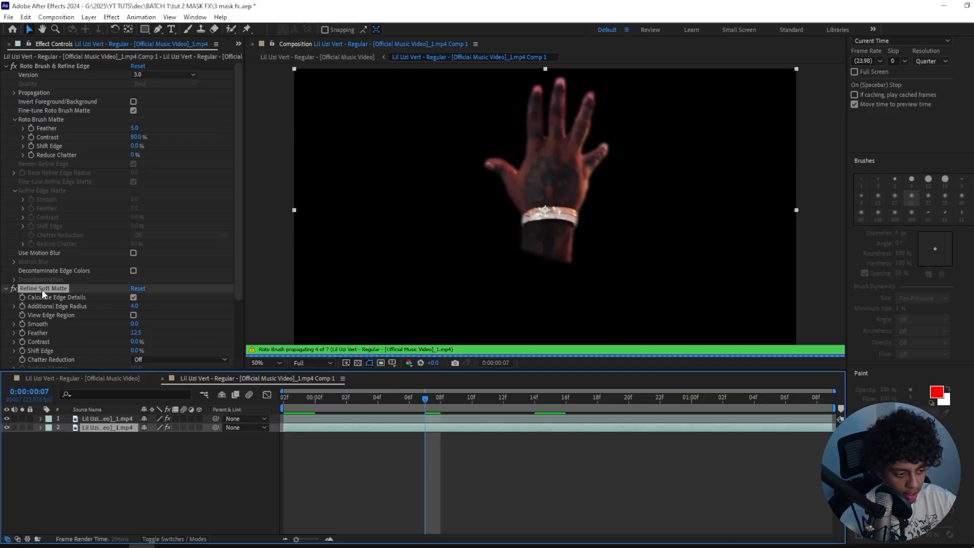
key(ctrl+a)
key(Delete)
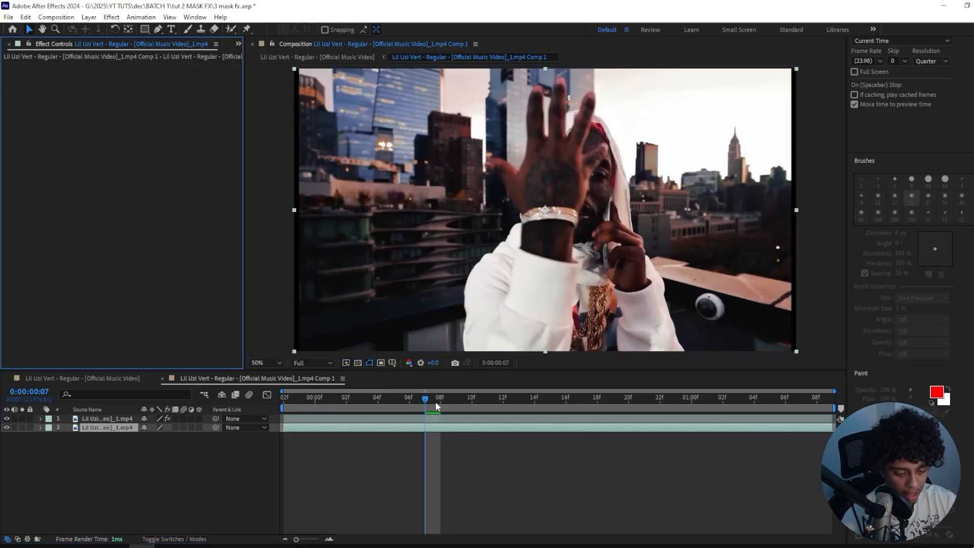
Pre-compose the upper hand cutout layer, moving all attributes into the new composition.
click(382, 418)
click(487, 396)
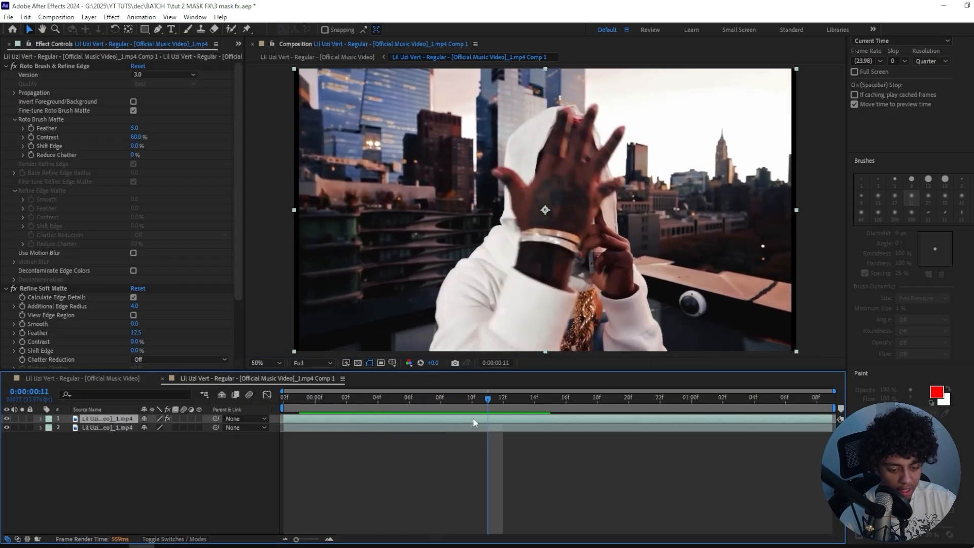
right_click(473, 418)
click(531, 353)
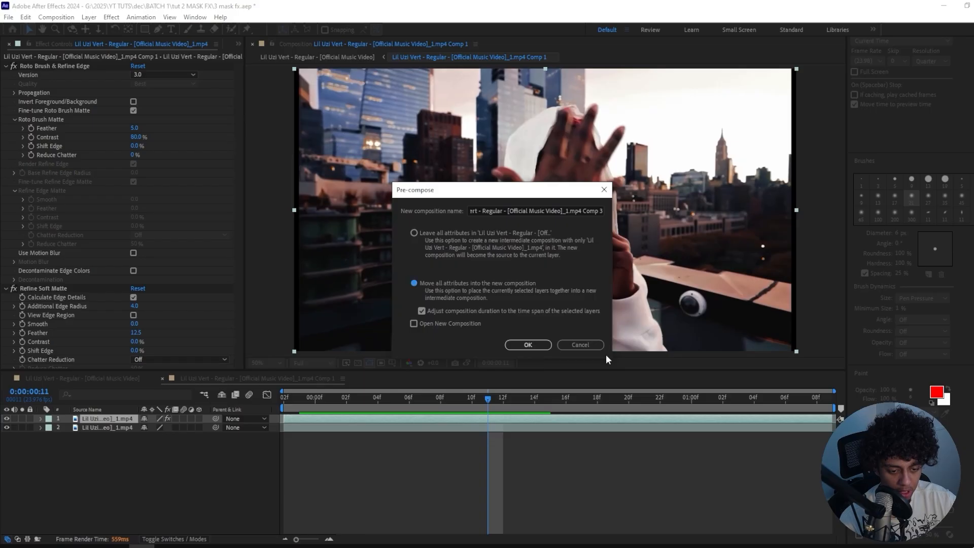
click(542, 347)
Apply Pixel Motion Blur to the hand pre-comp and set its Shutter Angle to 2000.
key(ctrl+space)
text(pixel)
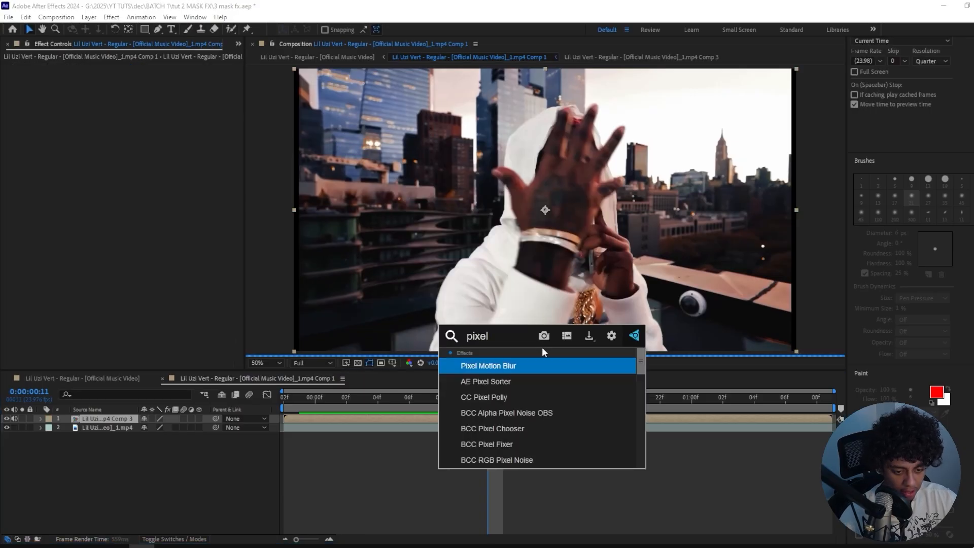
key(Return)
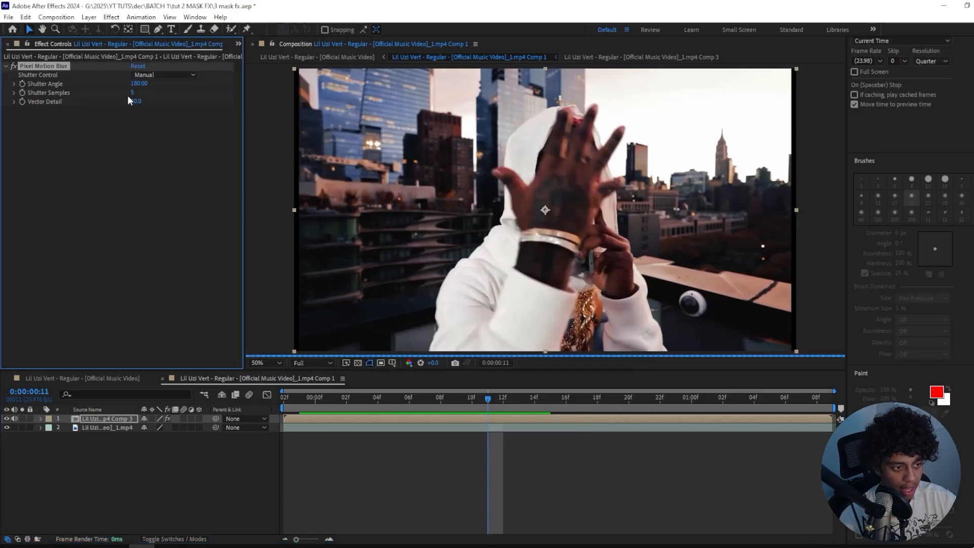
click(135, 86)
text(200)
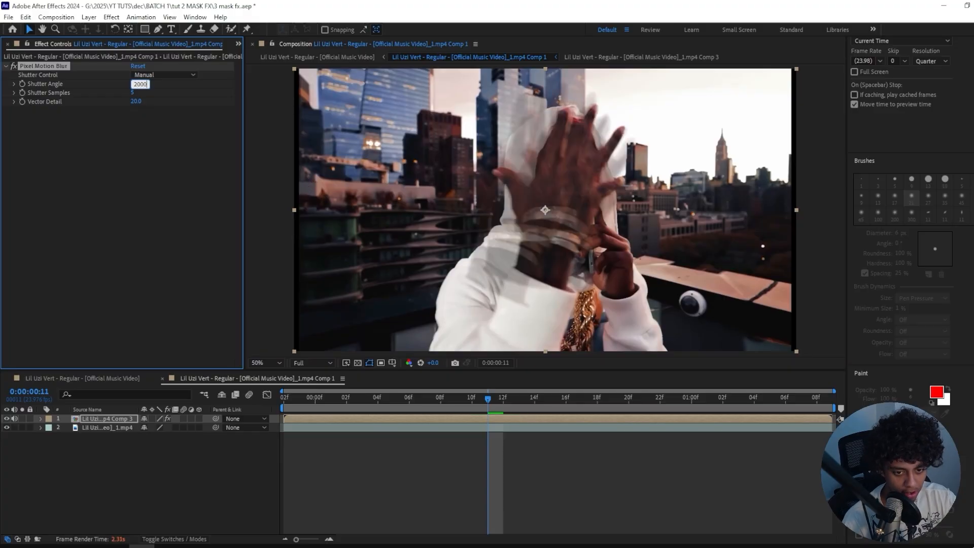
click(132, 150)
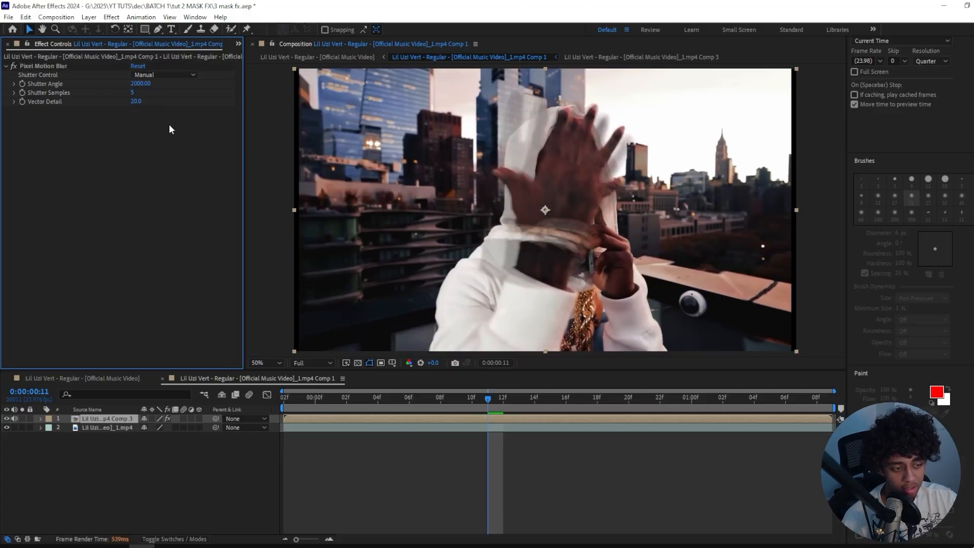
Set Pixel Motion Blur's Shutter Samples to 18 and check the blur on an earlier frame.
click(134, 93)
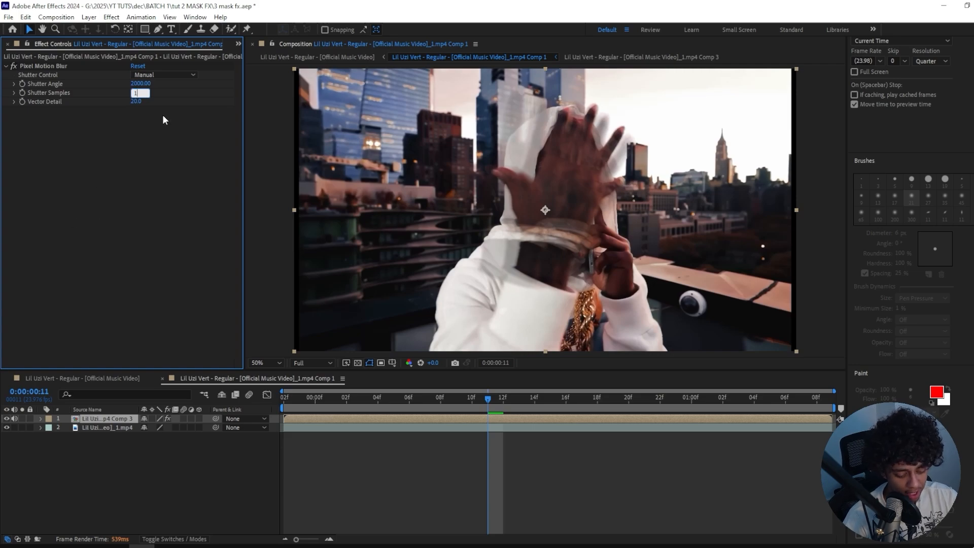
text(18)
key(Return)
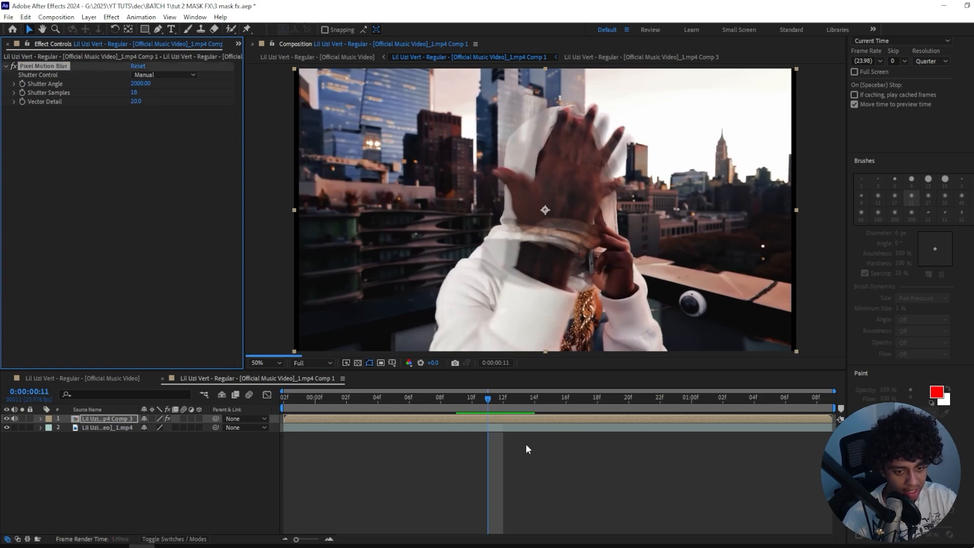
drag(523, 400, 438, 398)
Apply the Echo effect to the hand pre-comp and set its Echo Operator to Composite In Front.
key(ctrl+space)
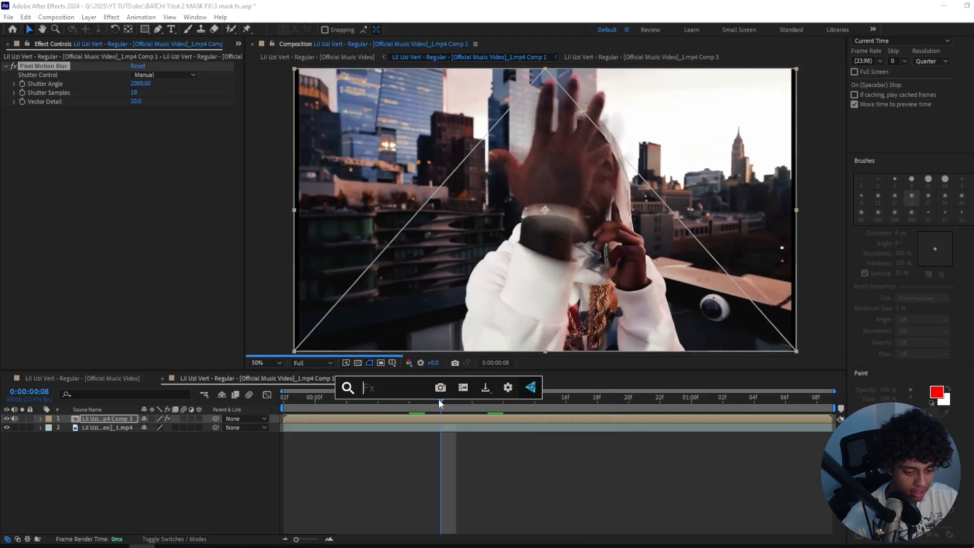
text(echo)
key(Return)
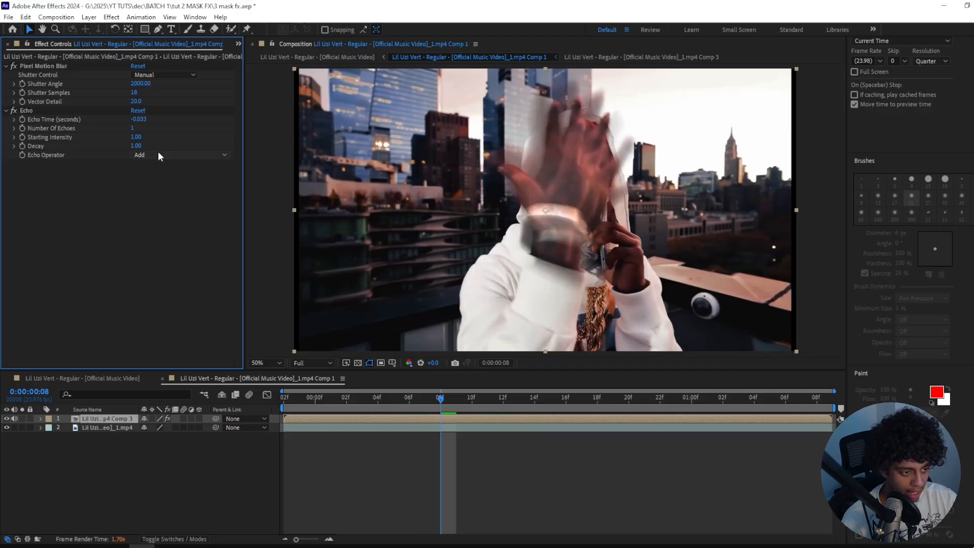
click(158, 155)
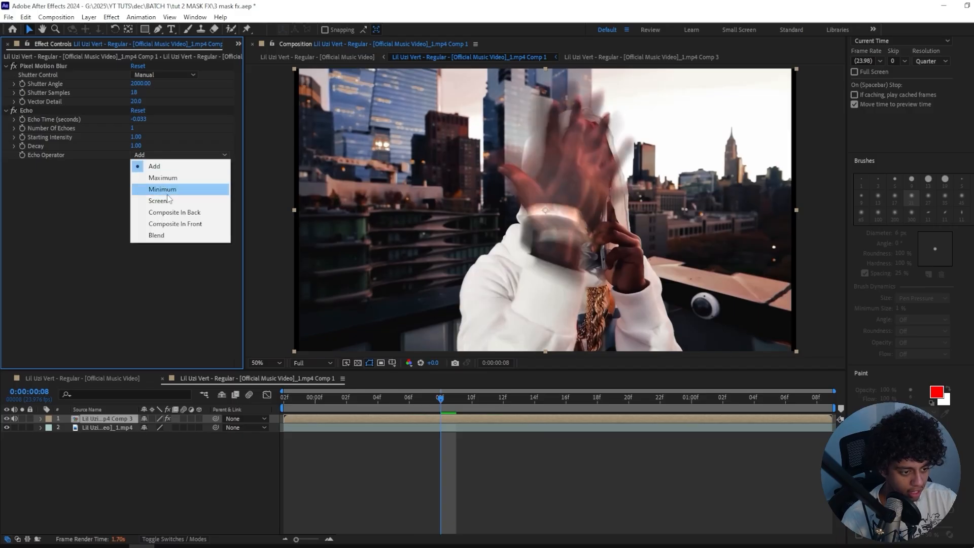
click(166, 224)
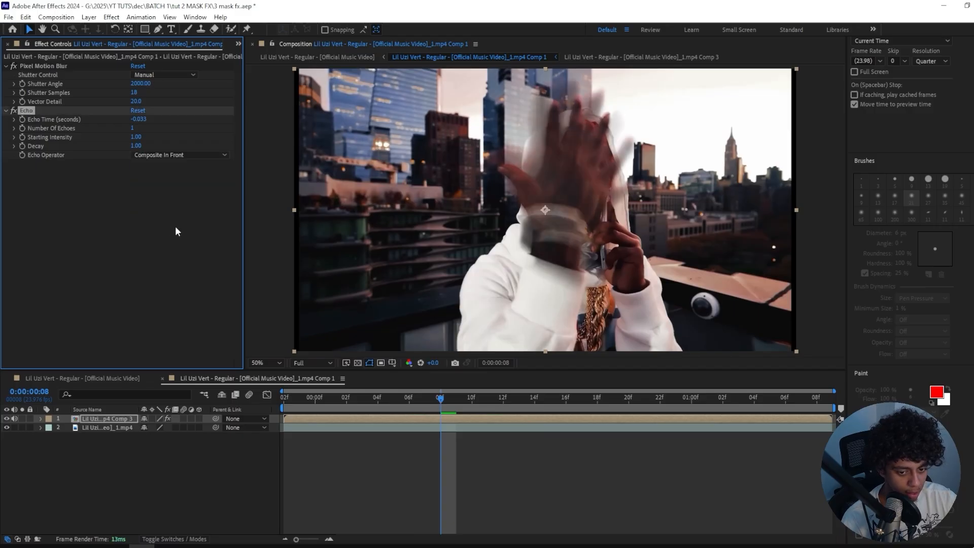
Set Echo's Number Of Echoes to 6 and both Starting Intensity and Decay to 0.87.
click(132, 128)
text(6)
key(Return)
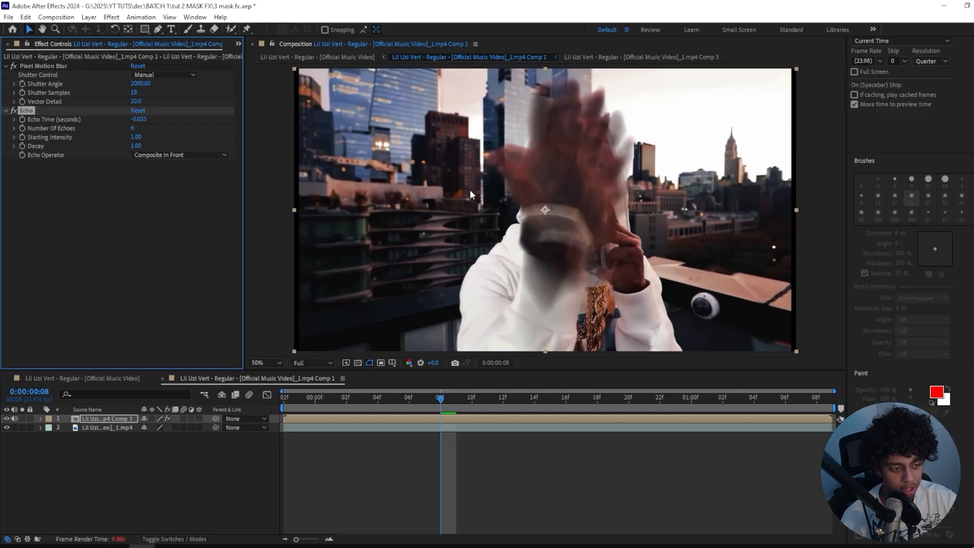
drag(472, 387, 534, 396)
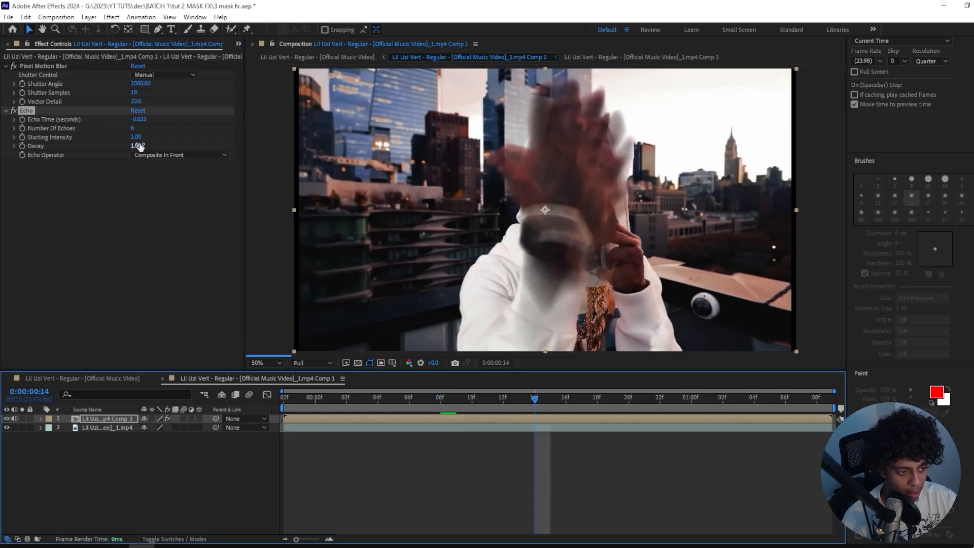
drag(138, 146, 131, 136)
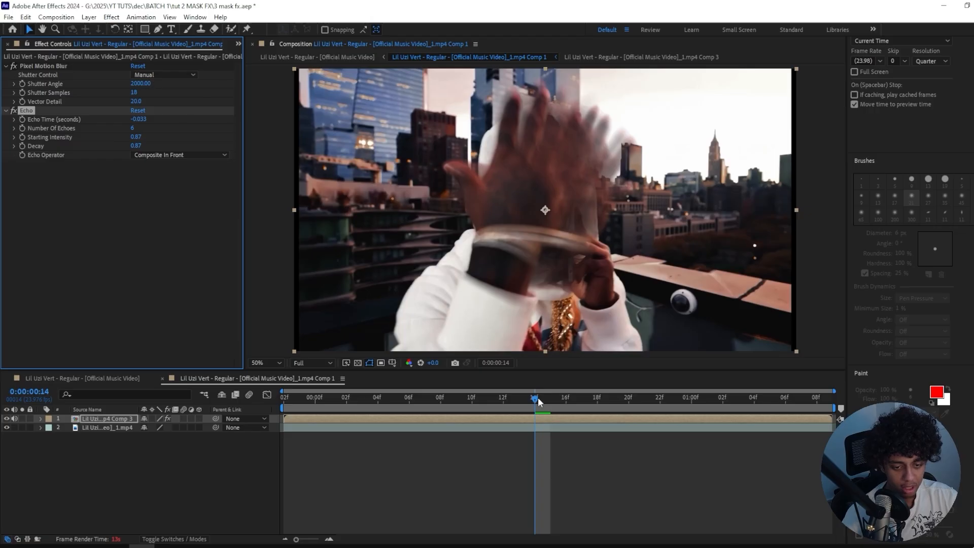
drag(538, 402, 527, 399)
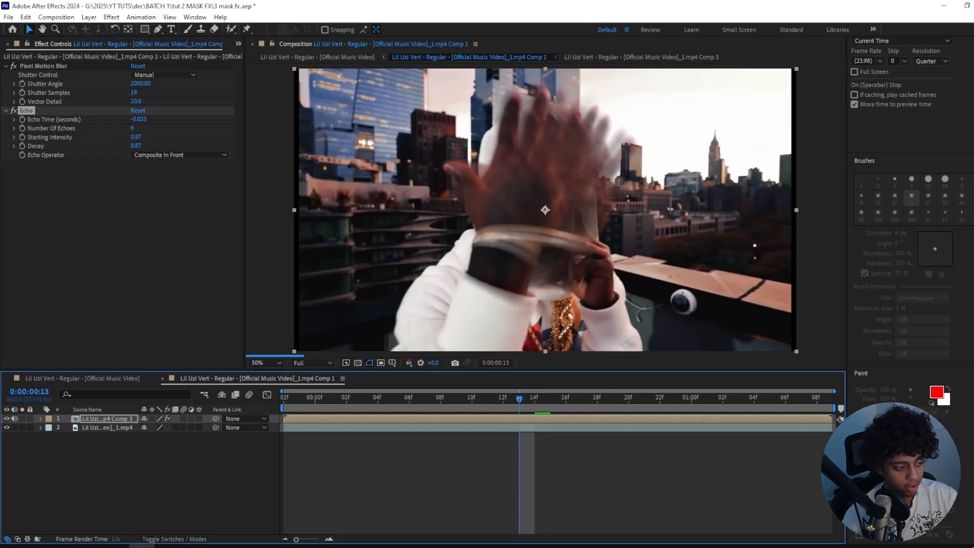
Find the Color Correction Tritone effect and apply it to the hand pre-comp.
click(870, 174)
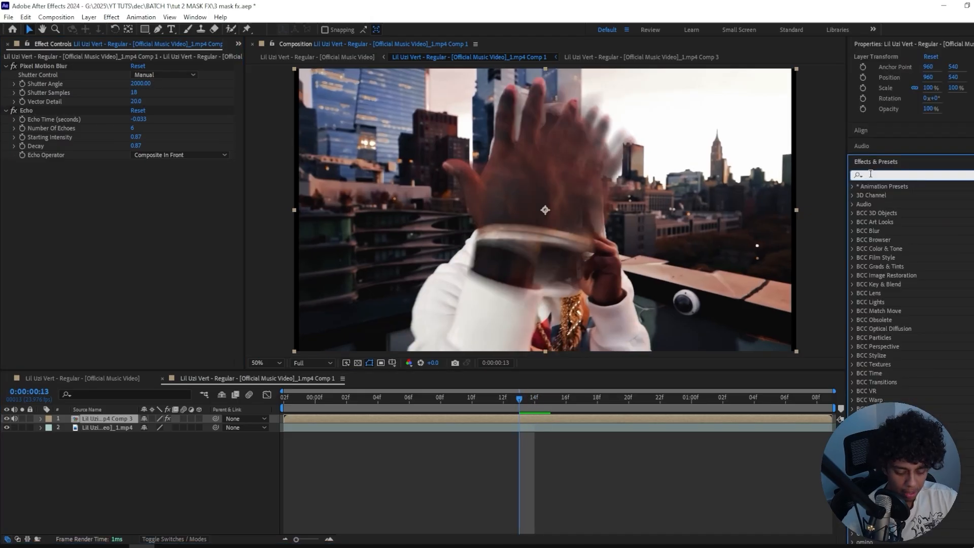
text(tirto)
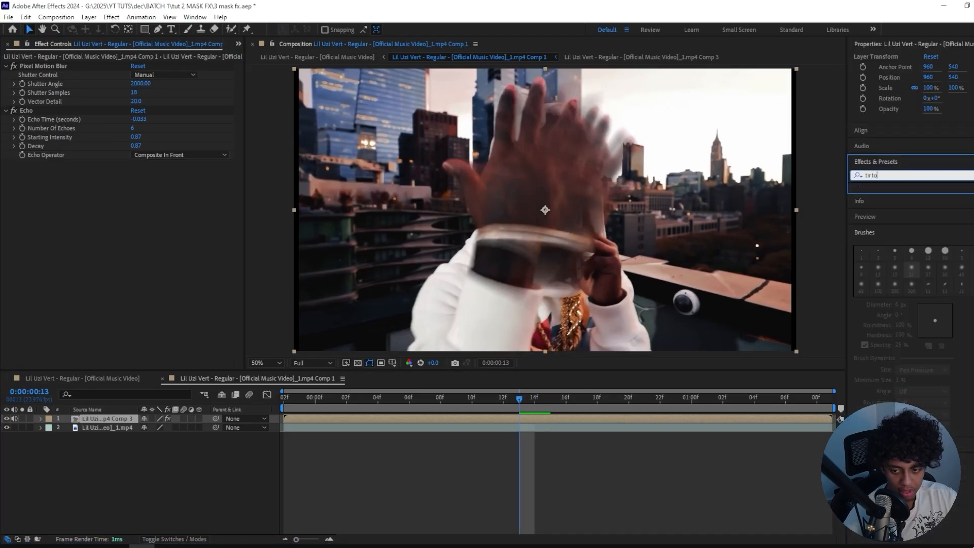
key(BackSpace)
key(BackSpace)
key(BackSpace)
text(ritone)
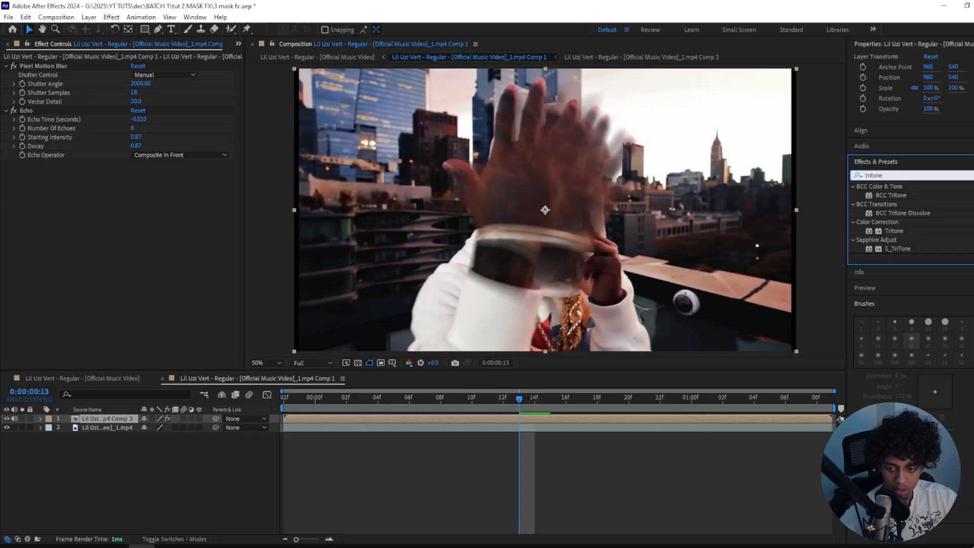
double_click(893, 231)
Set the Tritone Midtones color to golden yellow FFB400.
click(136, 181)
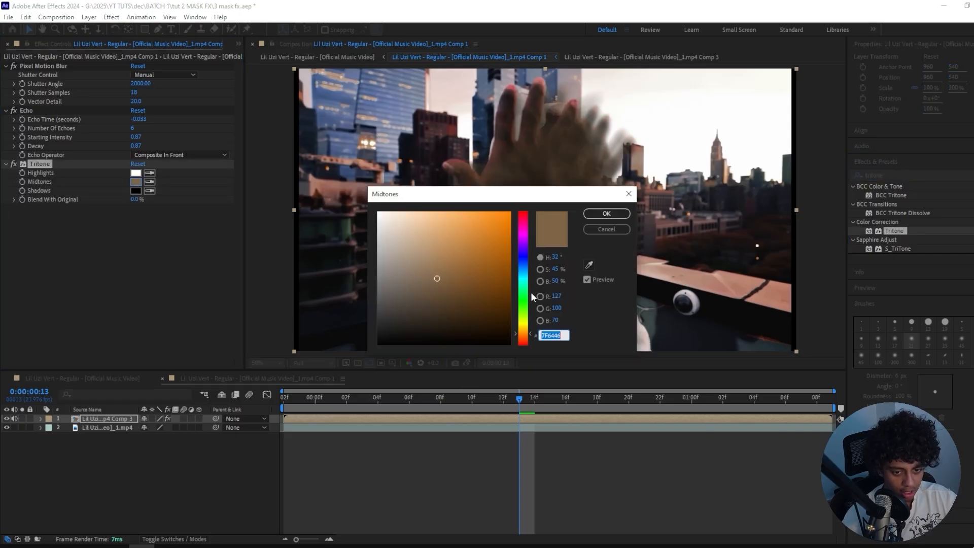
drag(477, 259, 263, 137)
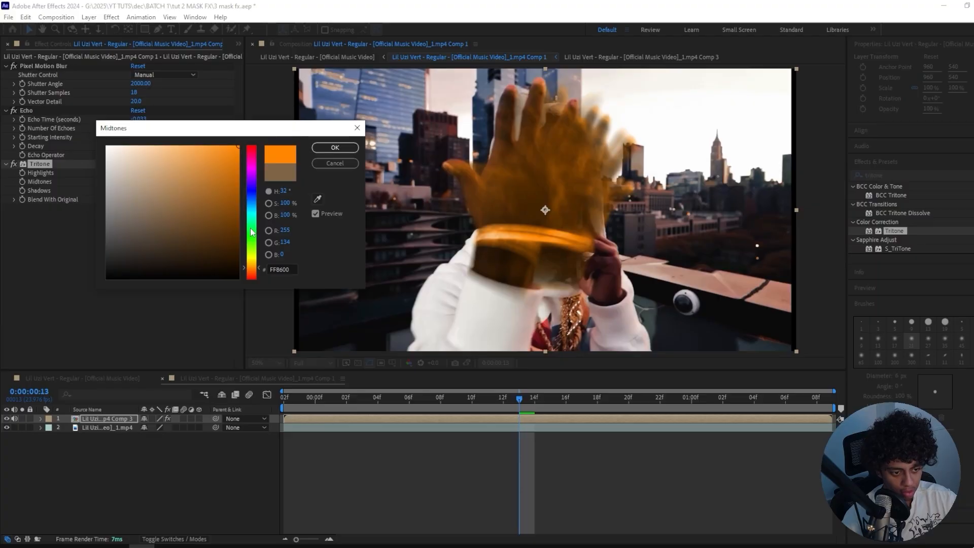
mouse_move(251, 267)
mouse_down()
mouse_move(251, 191)
mouse_move(242, 263)
mouse_up()
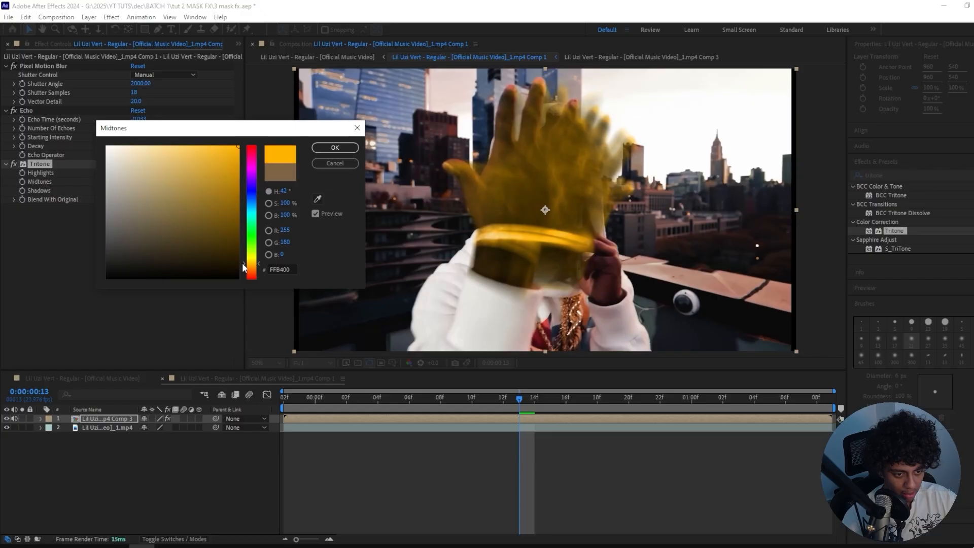
click(334, 148)
click(506, 460)
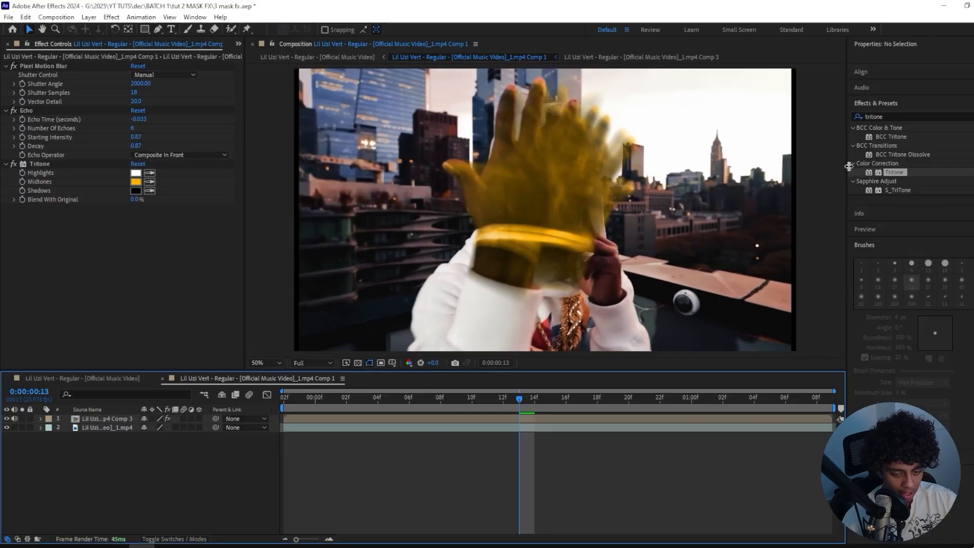
Try the Deep Glow effect on the hand pre-comp and undo it.
click(879, 116)
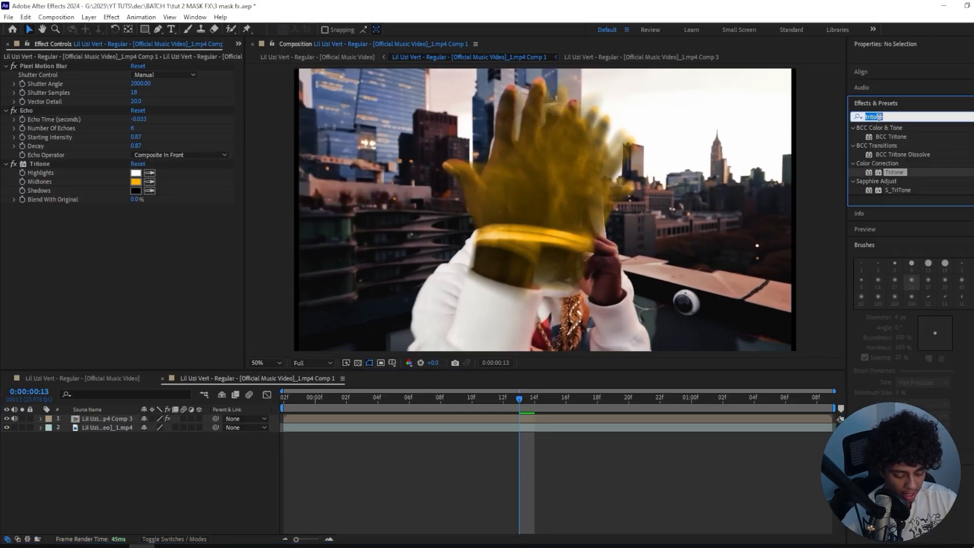
key(ctrl+z)
Apply the S_Glow effect to the hand pre-comp.
click(501, 301)
key(ctrl+space)
text(s_gl)
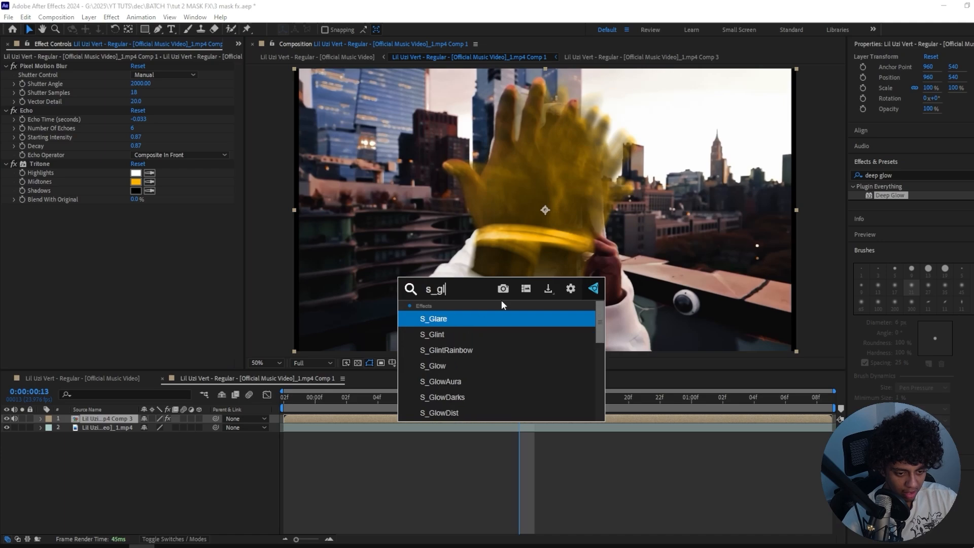
text(ow)
key(Return)
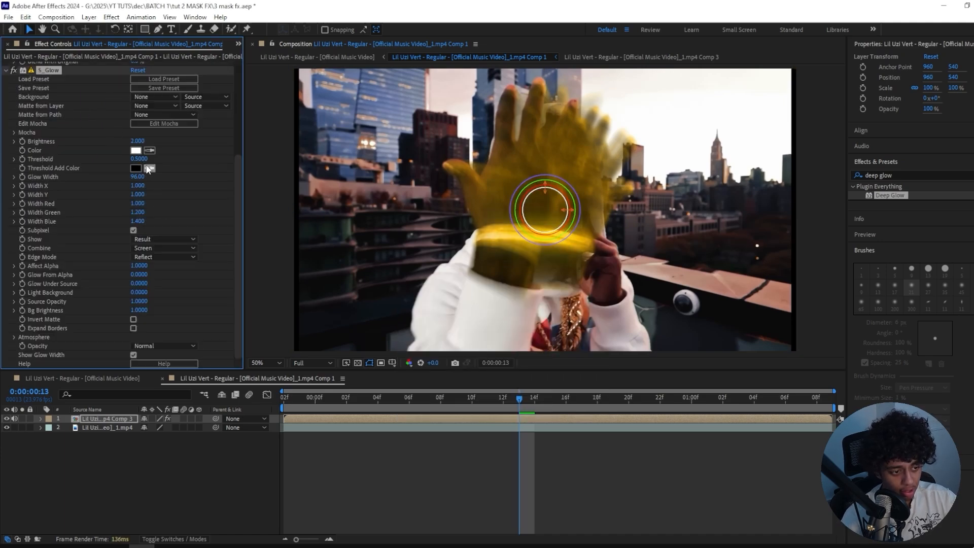
Set S_Glow's Glow Width to 230, Threshold to 0.28 and Brightness to 2.34, and compare the hand with the effect off and on.
drag(141, 178, 203, 167)
drag(136, 158, 147, 141)
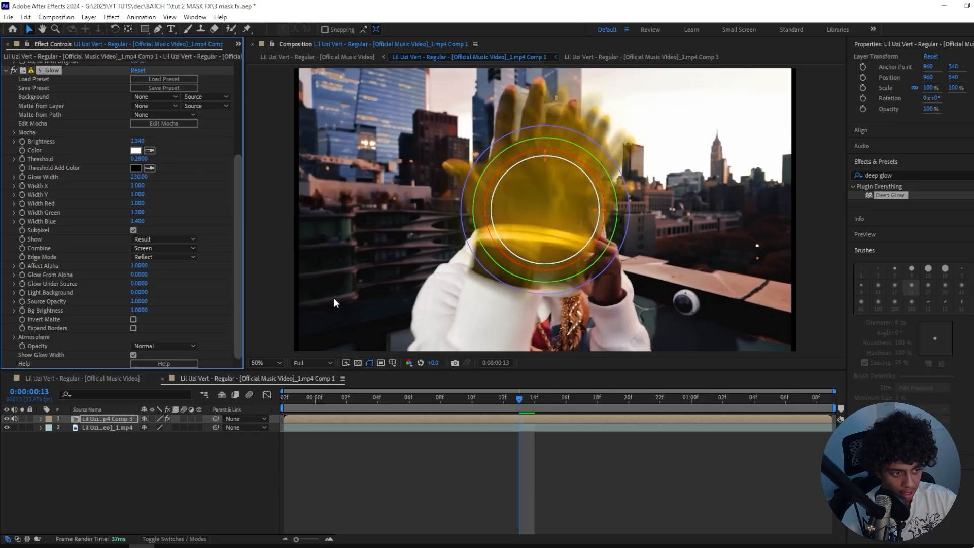
click(530, 481)
click(13, 70)
click(13, 70)
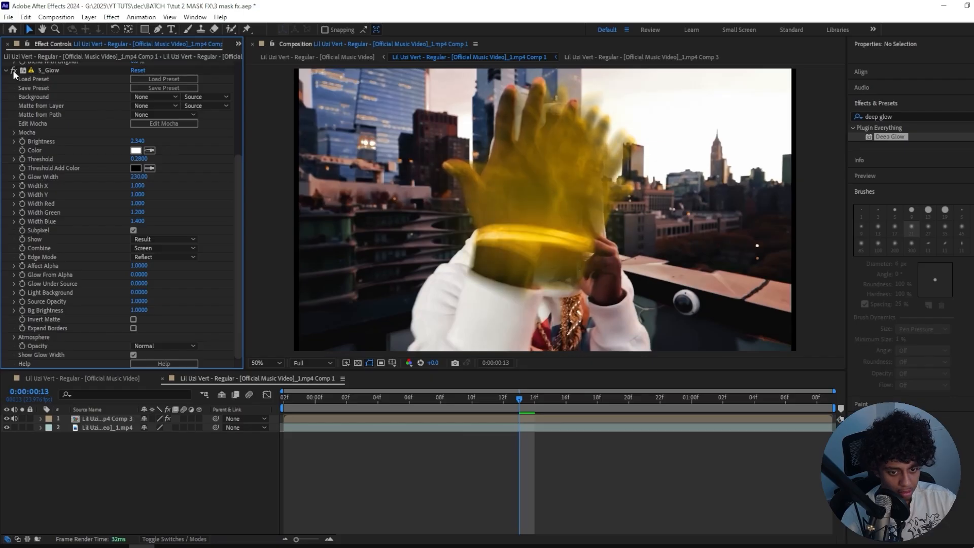
click(13, 70)
click(13, 70)
drag(133, 180, 143, 180)
click(548, 475)
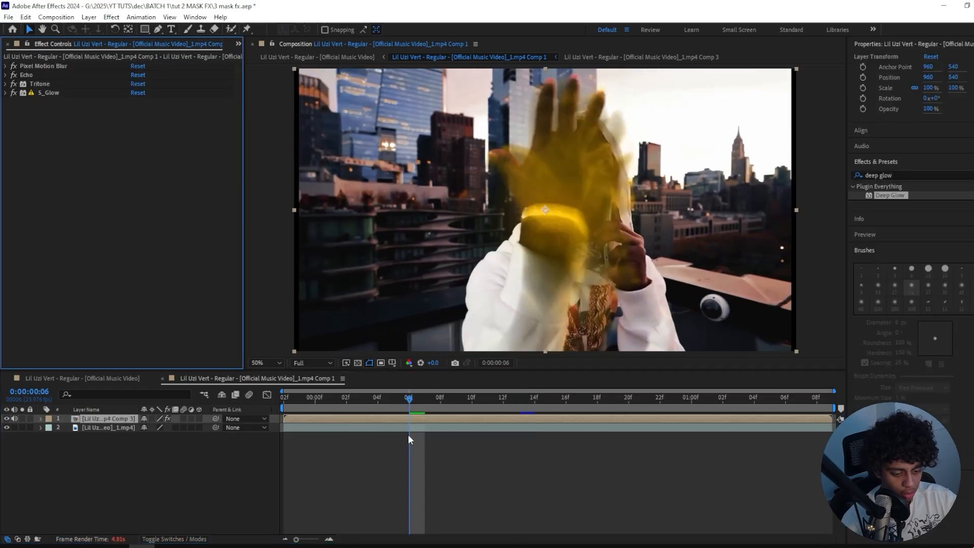
Apply the Curves effect to the hand pre-comp.
click(408, 449)
click(414, 418)
key(ctrl+space)
text(cu)
key(Return)
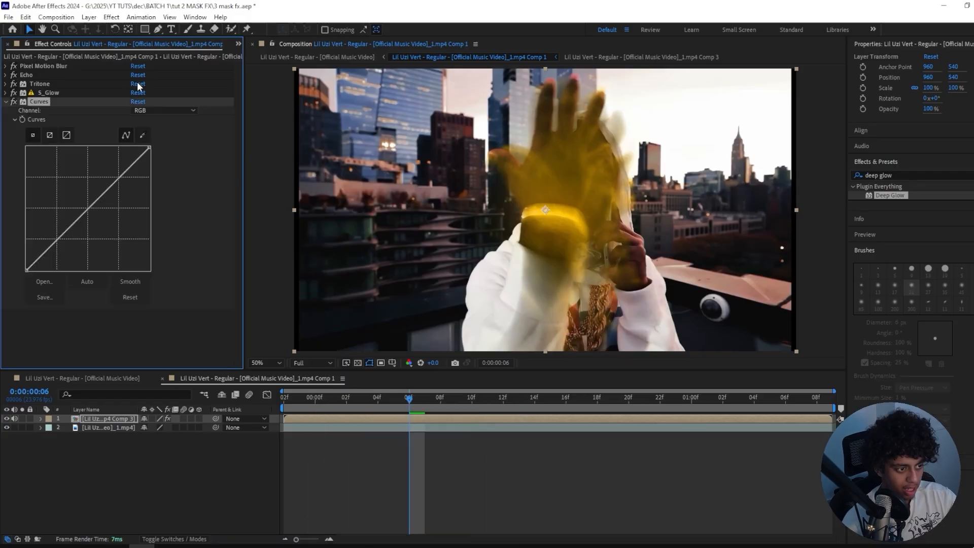
Move Curves to the top of the hand pre-comp's effect stack and bend its RGB curve into a contrast S-shape.
drag(49, 103, 53, 63)
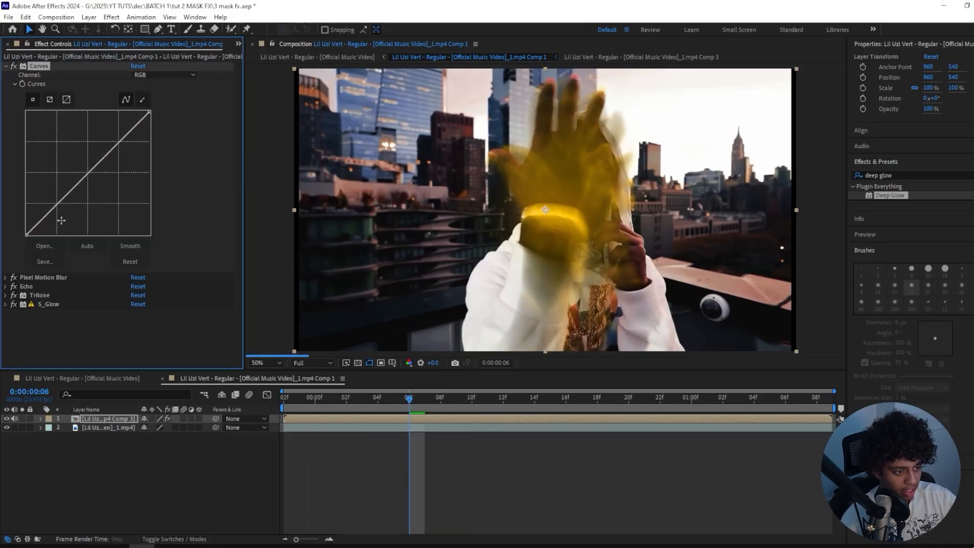
drag(49, 212, 53, 227)
drag(104, 172, 96, 146)
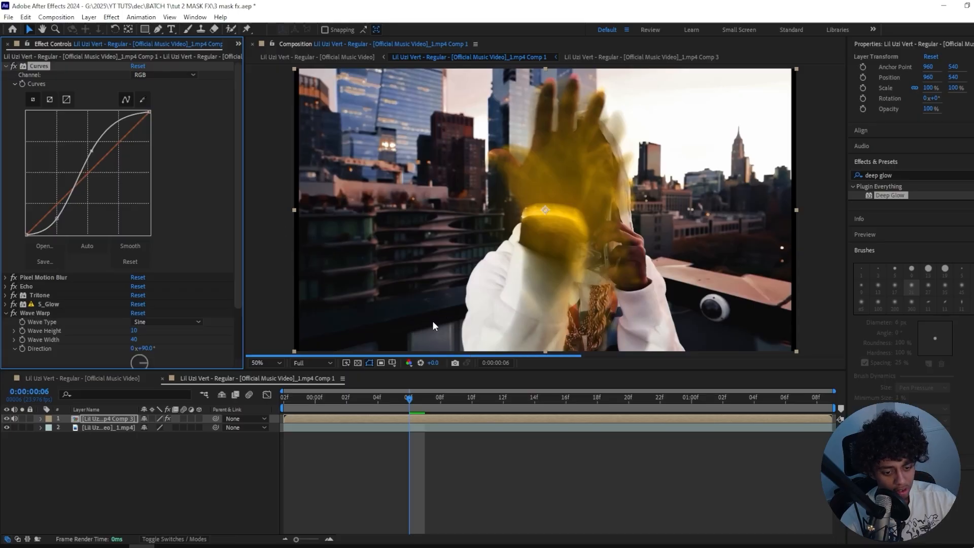
Undo the last Wave Warp addition and apply Wave Warp to the hand pre-comp again.
key(ctrl+z)
key(ctrl+space)
text(wa)
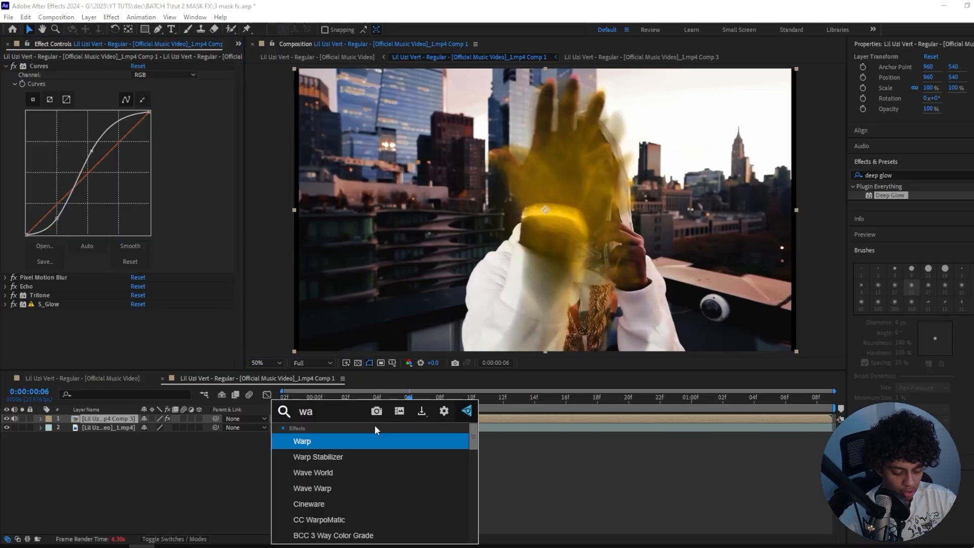
text(ve wa)
key(Return)
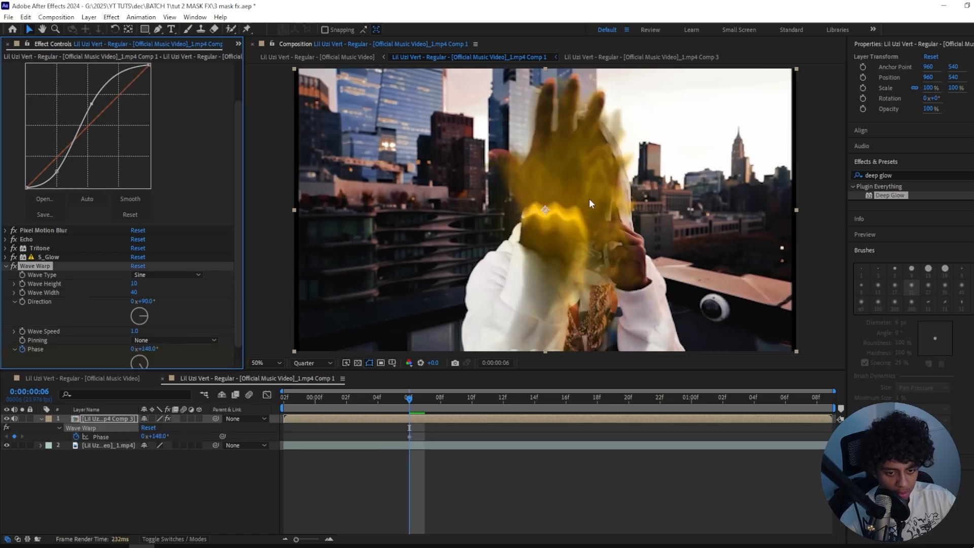
Move Wave Warp above Pixel Motion Blur and set its Wave Height to 37 and Wave Width to 65.
drag(38, 263, 46, 225)
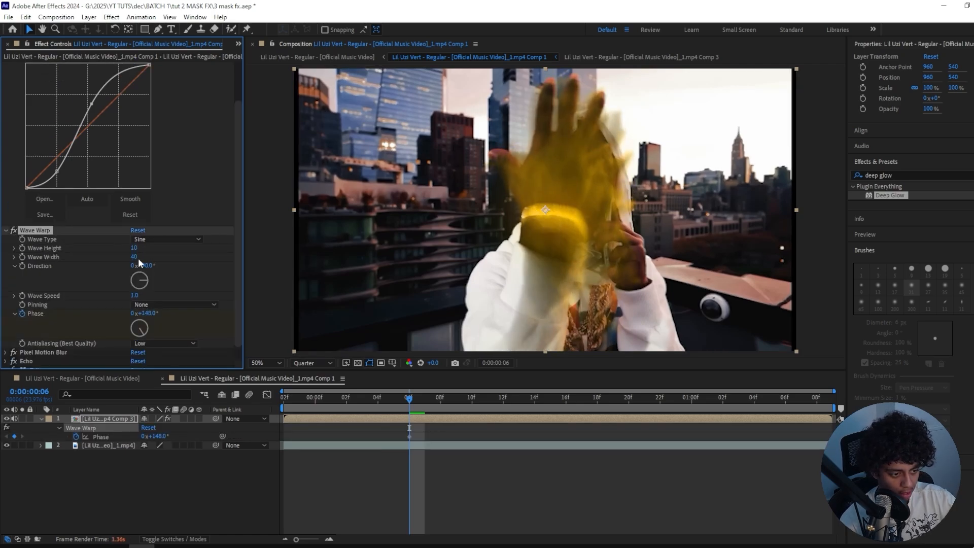
drag(134, 248, 193, 250)
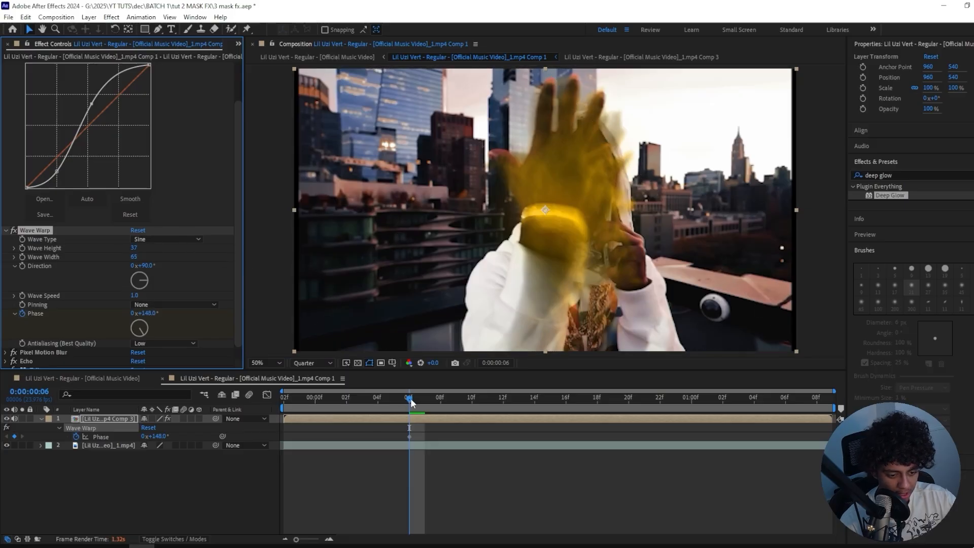
Remove the keyframing from Wave Warp's Phase and preview the hand effect from the start of the composition.
drag(410, 398, 470, 398)
click(76, 436)
click(463, 513)
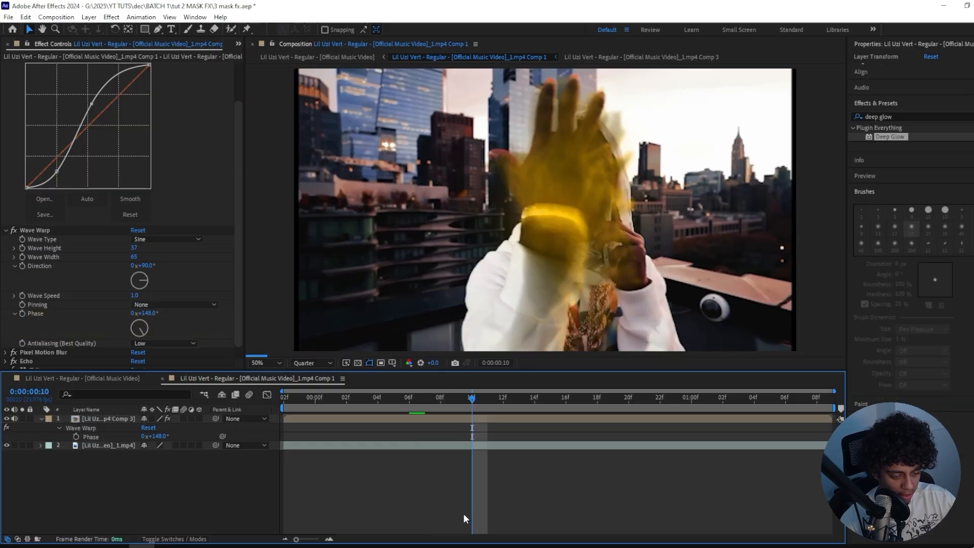
key(Home)
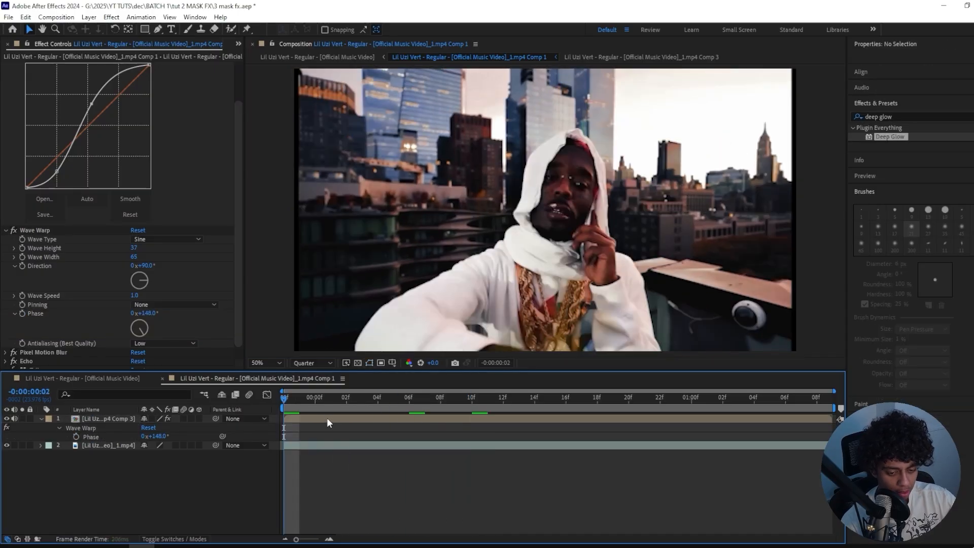
key(space)
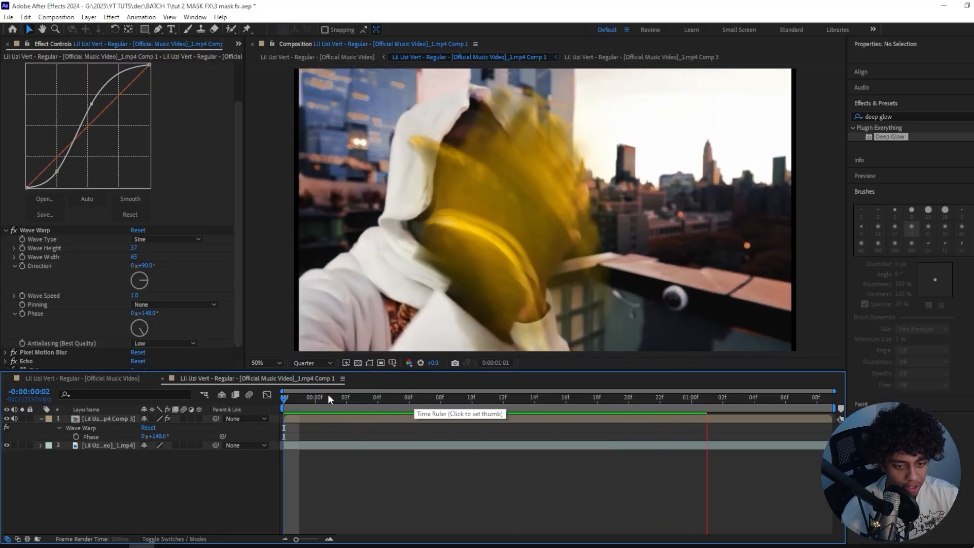
click(36, 233)
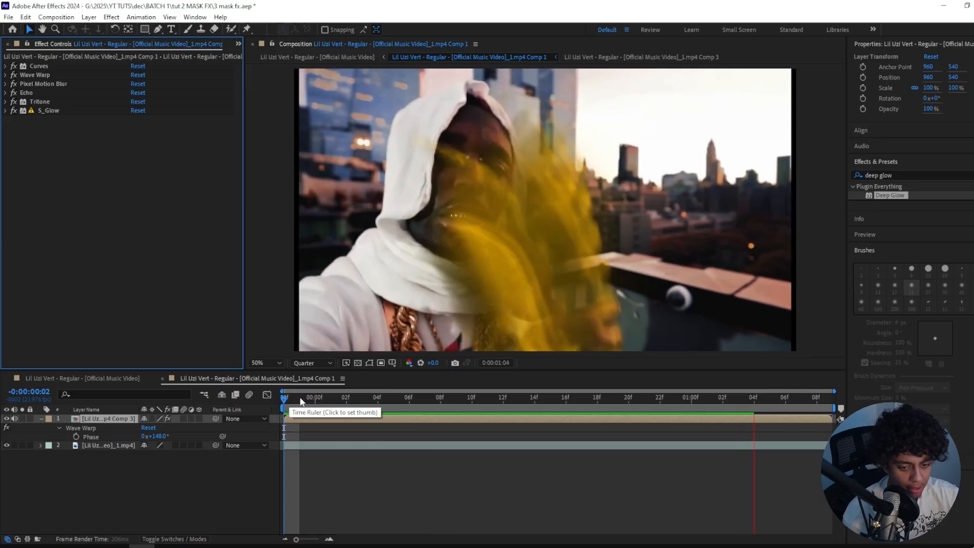
click(437, 404)
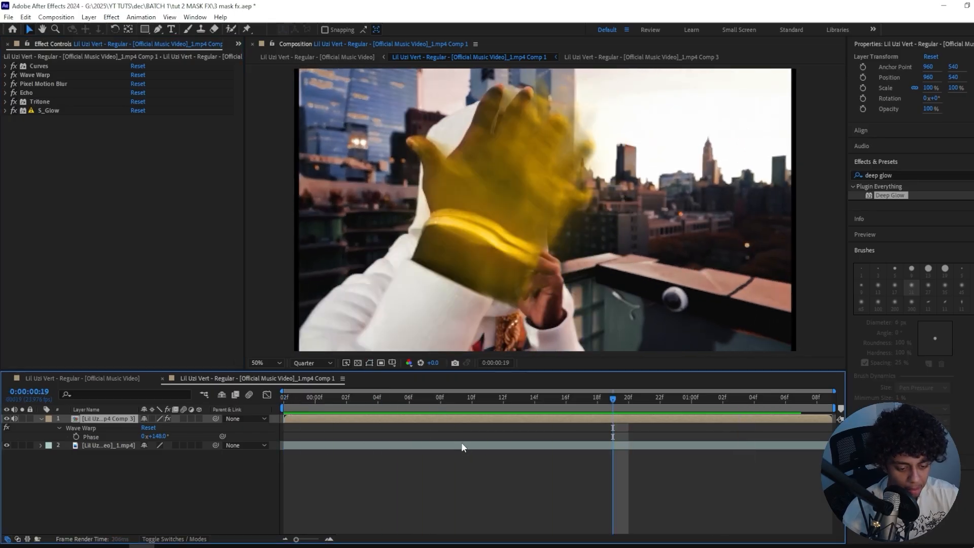
Apply the S_Hotspots effect to the background footage layer.
click(460, 444)
key(ctrl+space)
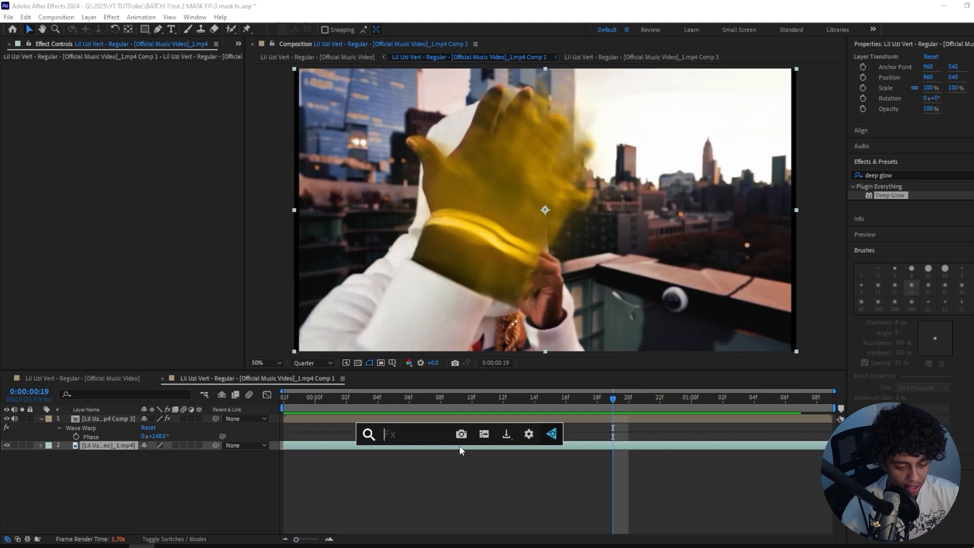
text(s_)
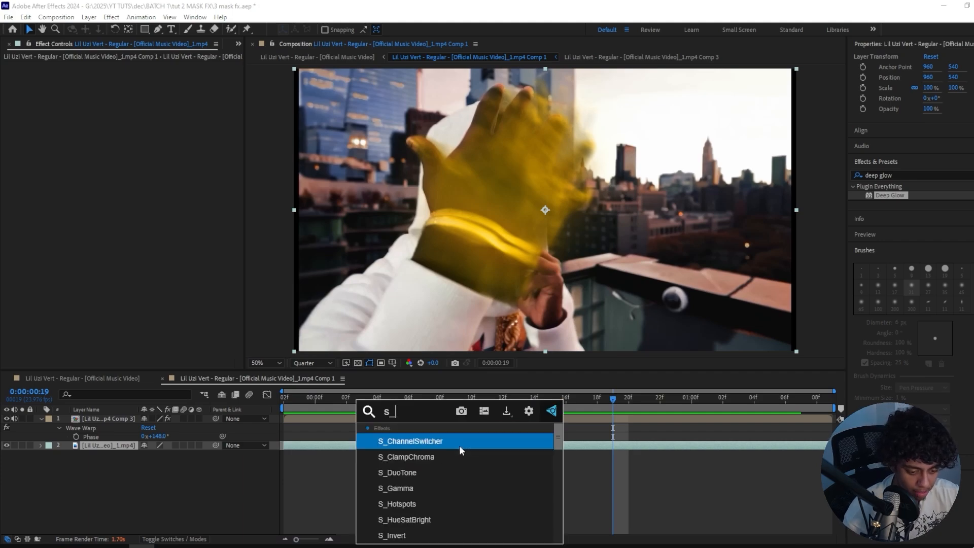
text(hot)
key(Return)
Apply the Levels effect to the background footage layer and disable S_Hotspots.
key(ctrl+space)
text(le)
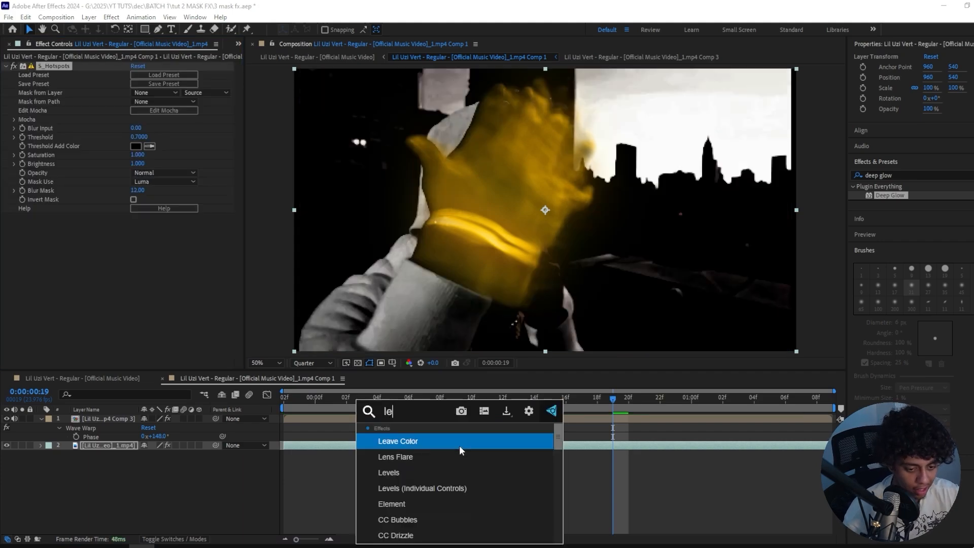
text(vels)
key(Return)
Animate the footage's Levels Histogram from its default at the composition start to Input Black 48 and Input White 195 at 0:00:01:08.
key(Home)
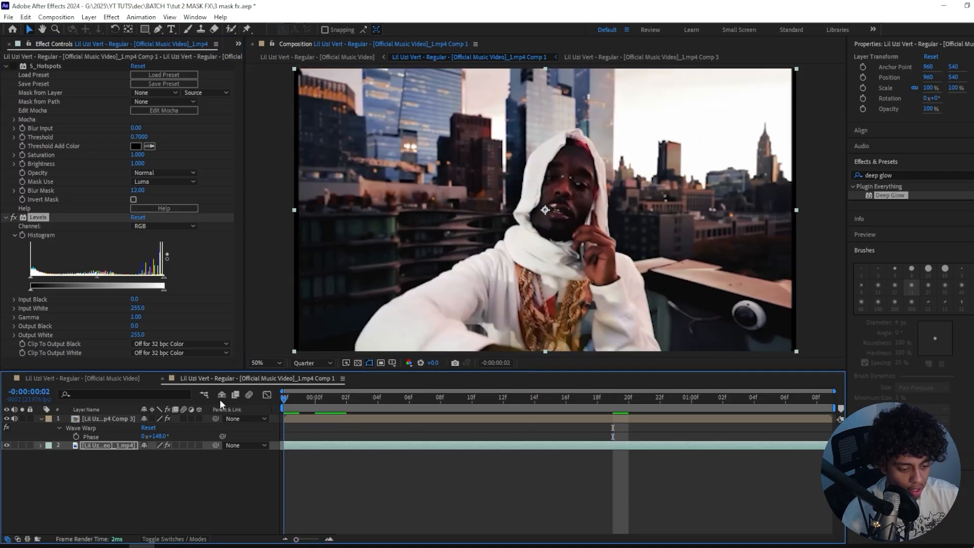
click(22, 236)
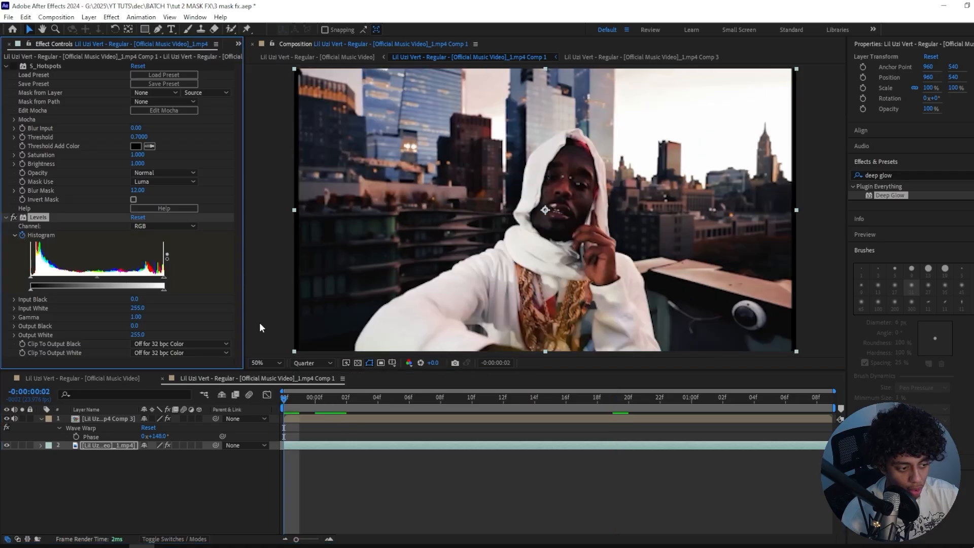
click(291, 405)
key(space)
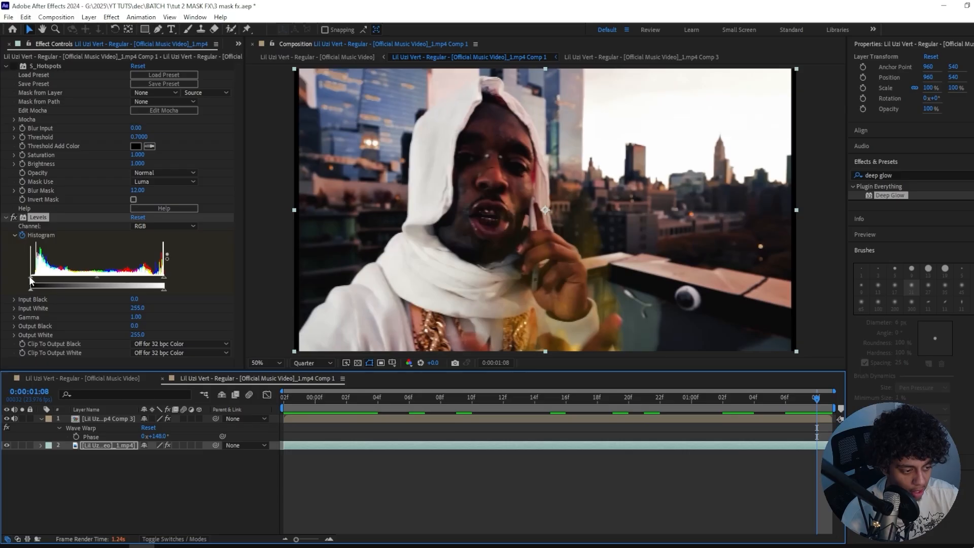
drag(31, 276, 54, 277)
drag(164, 278, 137, 278)
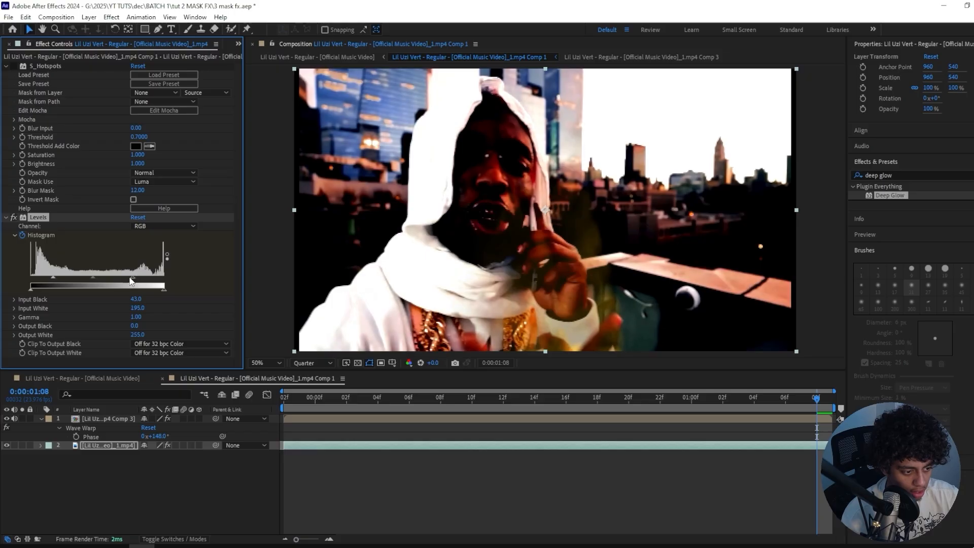
drag(56, 275, 56, 276)
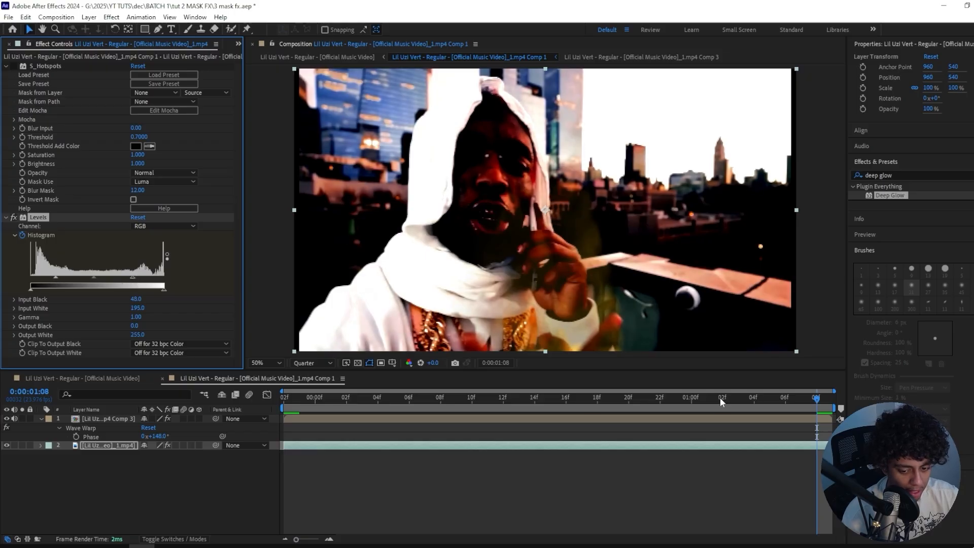
drag(720, 397, 628, 375)
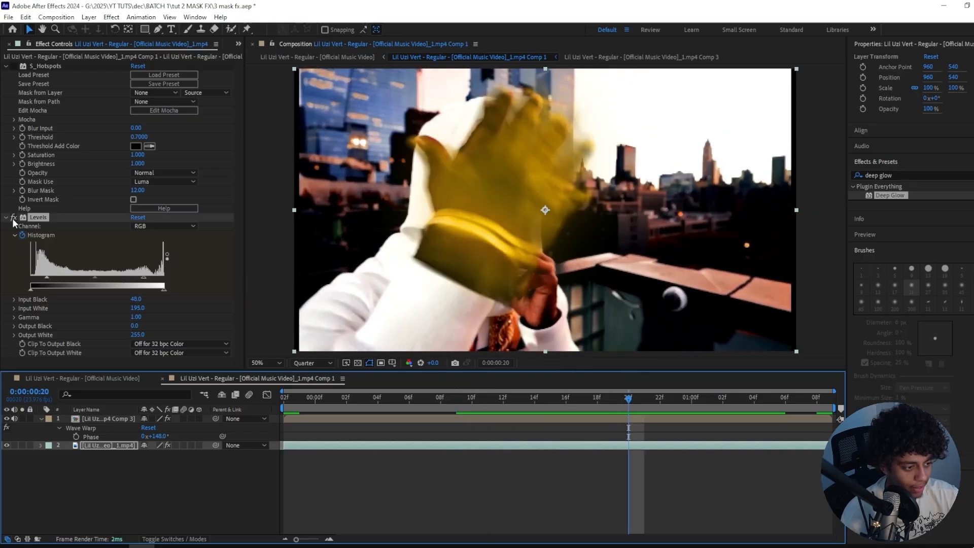
Disable Levels, re-enable S_Hotspots on the footage, and keyframe its Threshold at 0 at the composition start.
click(14, 218)
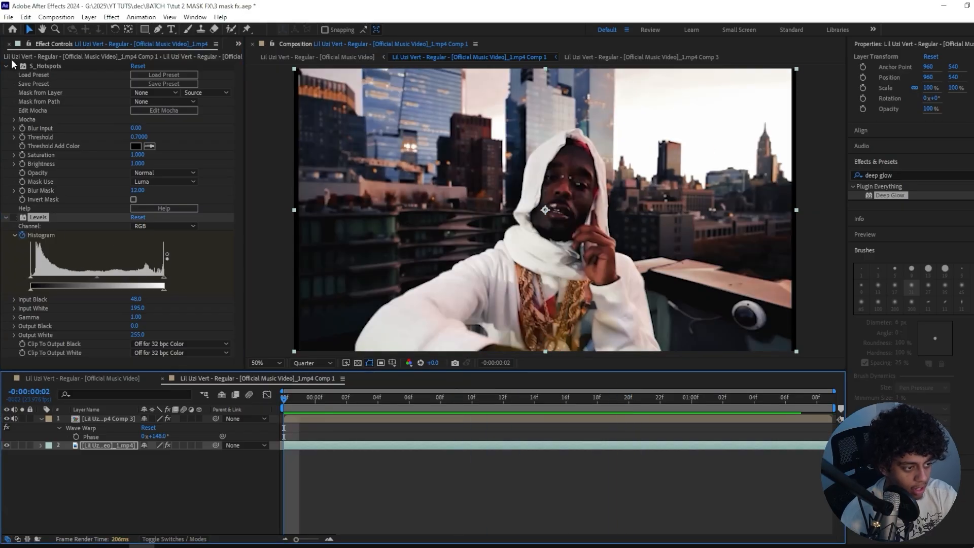
click(14, 64)
drag(137, 137, 53, 145)
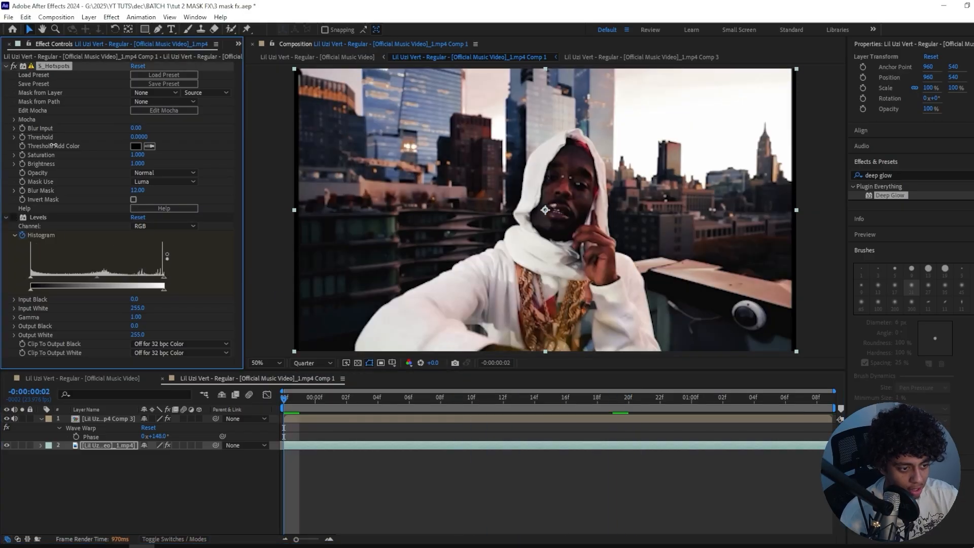
click(22, 137)
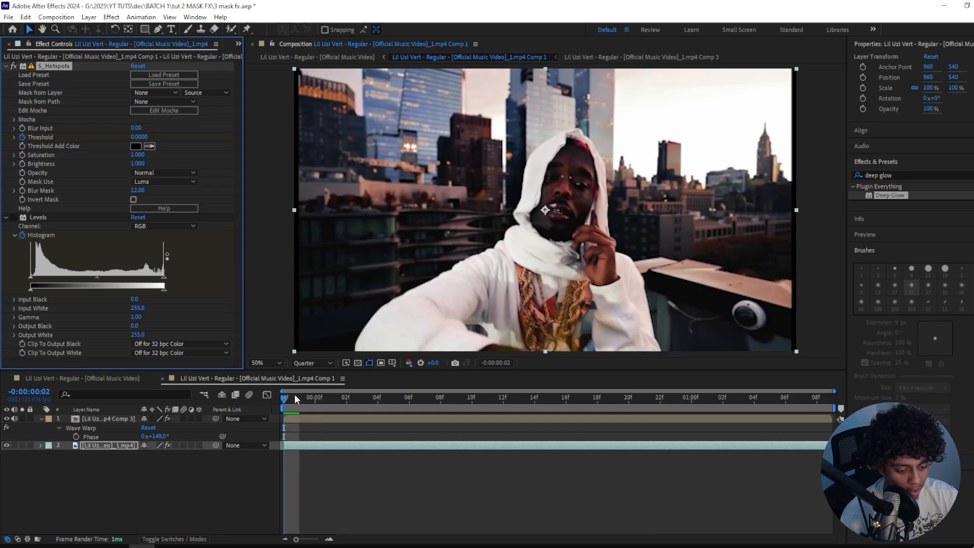
Set the S_Hotspots Threshold to 0.25 at 0:00:01:08 and review the darkening animation.
drag(295, 399, 816, 399)
drag(137, 136, 149, 136)
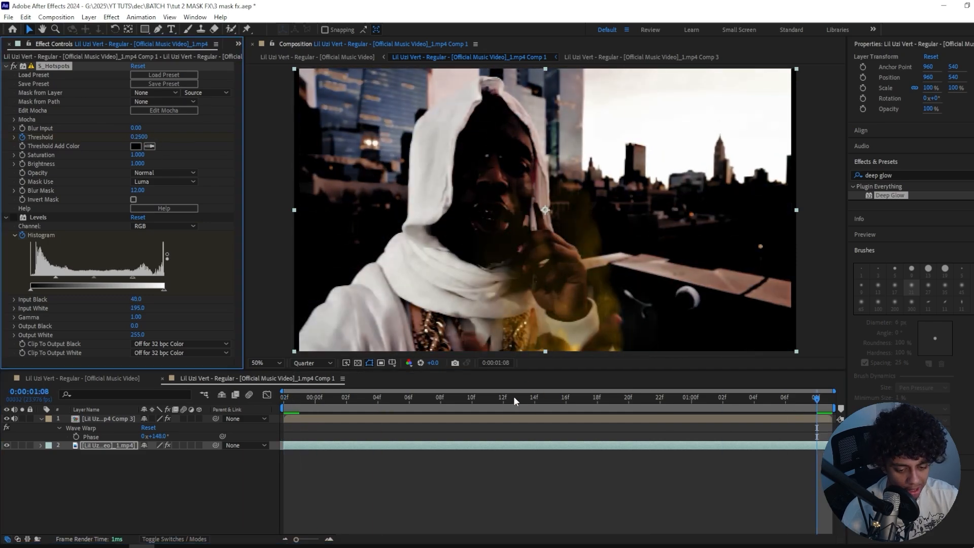
drag(514, 396, 441, 398)
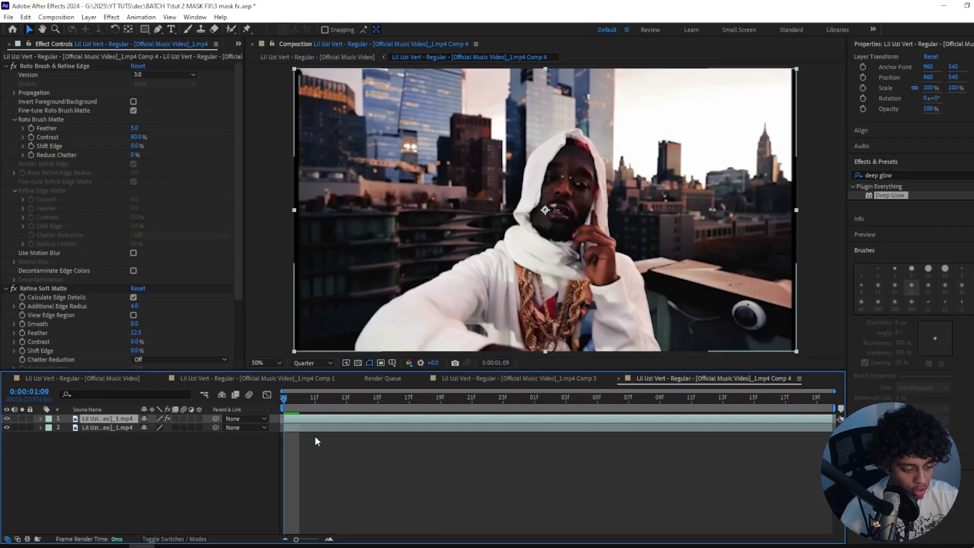
Review the rotoscoped hand in Comp 4, both isolated and over the original footage.
key(space)
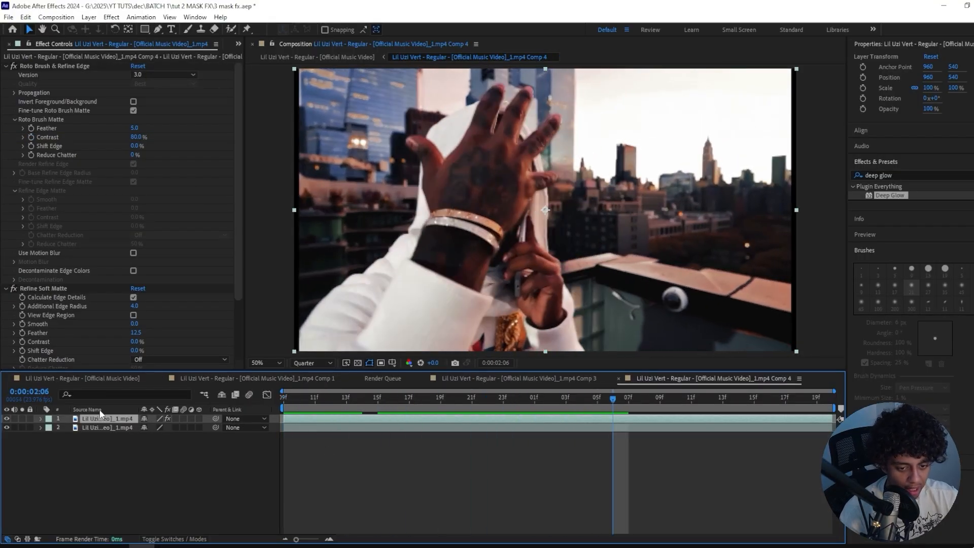
scroll(19, 365, down, 3)
click(8, 427)
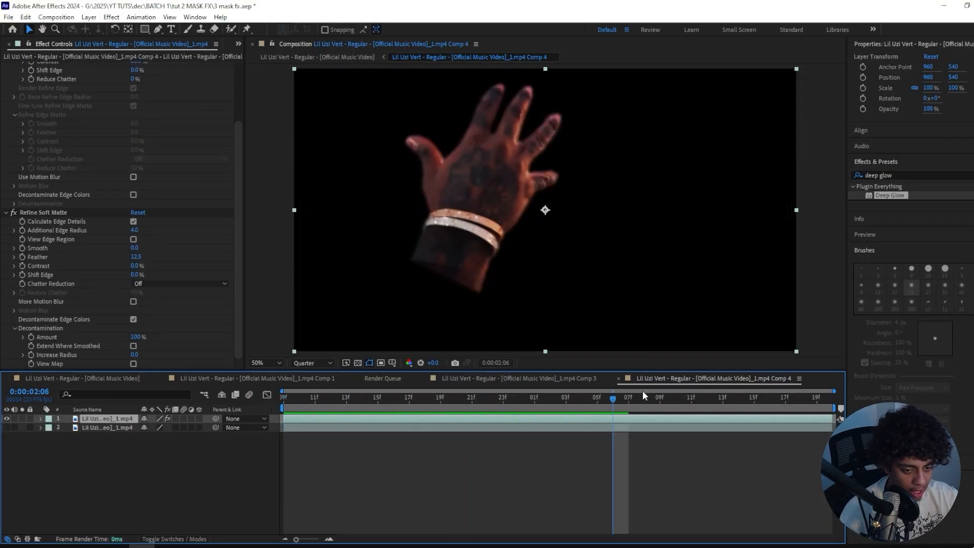
drag(625, 397, 397, 402)
click(7, 428)
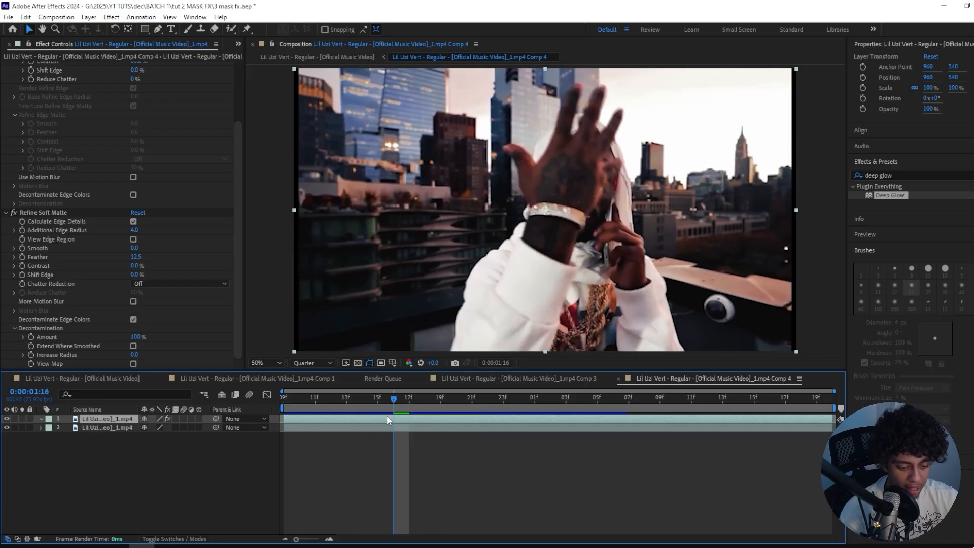
Pre-compose the rotoscoped hand layer with all attributes moved into the new composition, and freeze its frame at 0:00:01:16.
right_click(388, 419)
click(433, 347)
click(440, 285)
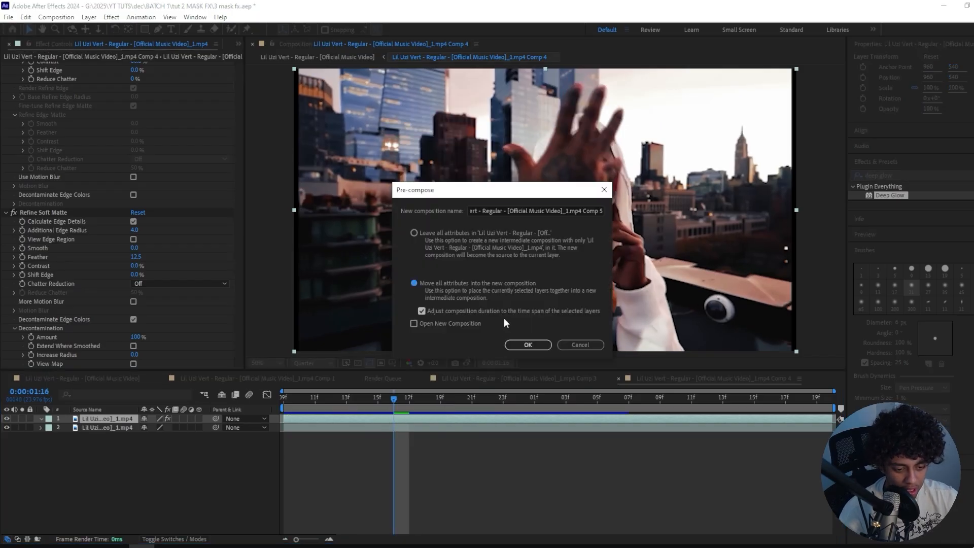
click(521, 345)
right_click(396, 416)
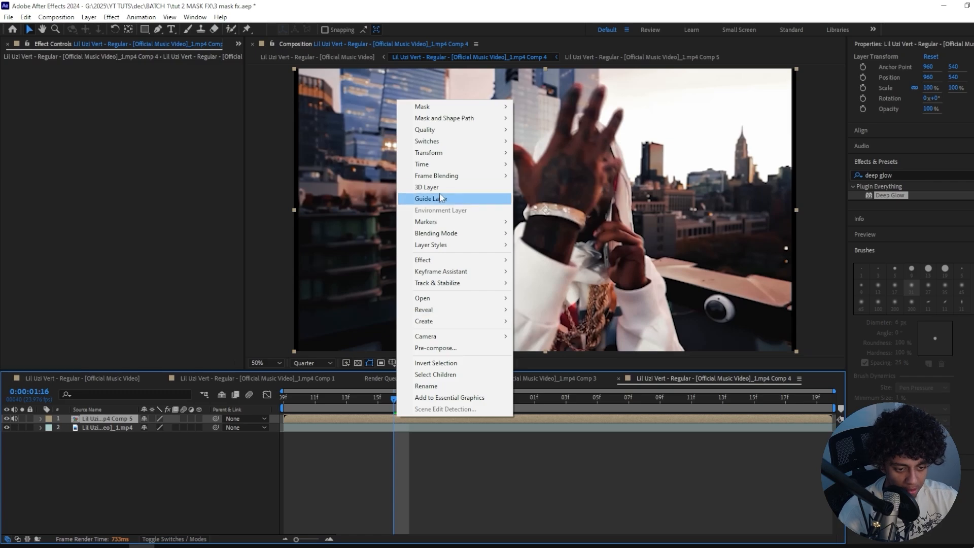
mouse_move(457, 164)
click(546, 198)
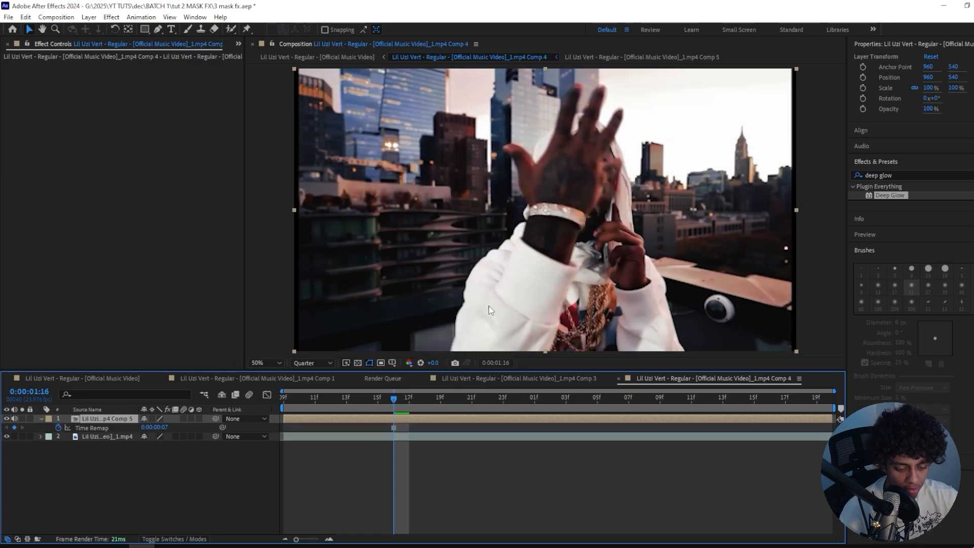
Split the frozen hand layer at 0:00:01:16 and delete the segment before that time.
drag(431, 398, 397, 413)
key(ctrl+shift+d)
click(373, 421)
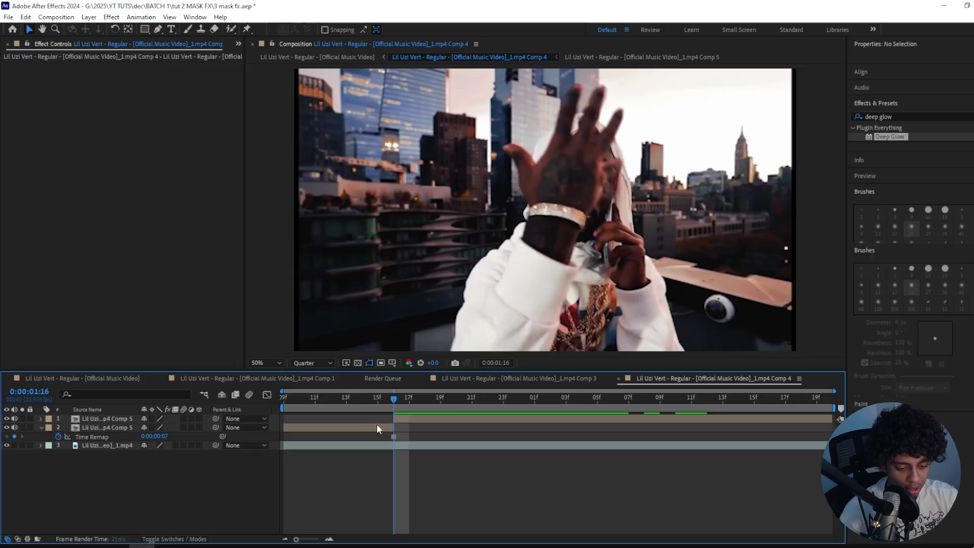
click(376, 426)
key(Delete)
Move the frozen hand layer's anchor point to the middle of the hand, at about 1038, 426.
click(405, 418)
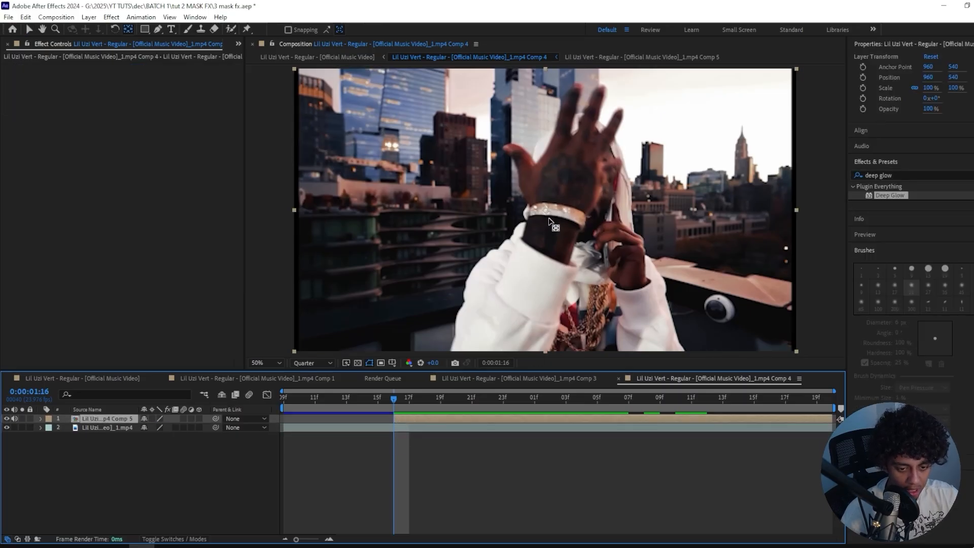
mouse_move(547, 210)
mouse_down()
mouse_move(556, 206)
mouse_move(547, 202)
mouse_up()
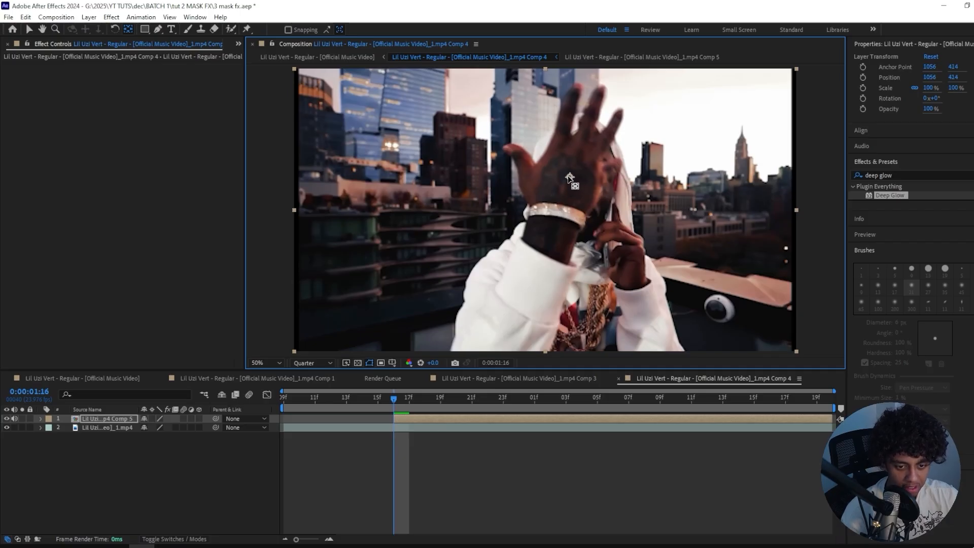
key(v)
Animate the frozen hand's Scale from 100% at 0:00:01:16 to above 500% at 0:00:02:13.
key(s)
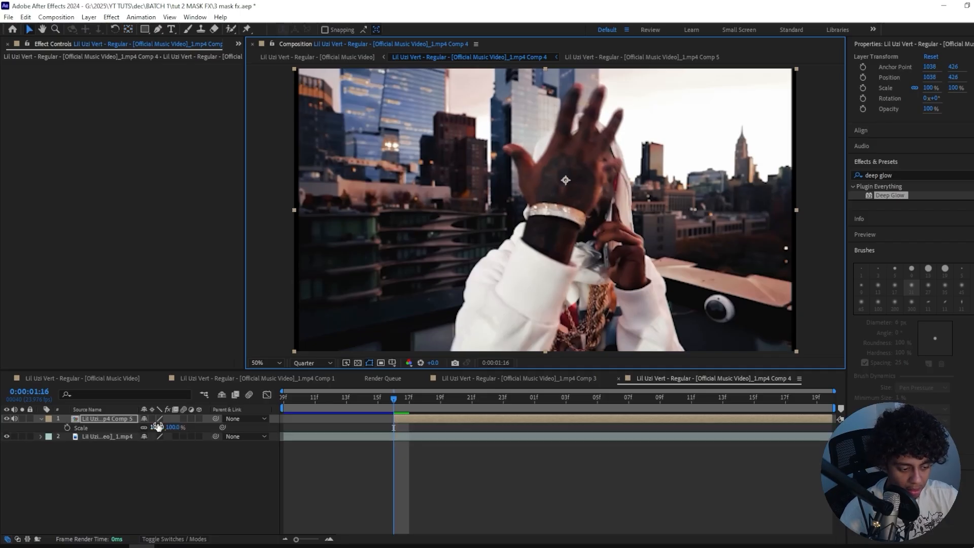
drag(158, 426, 518, 363)
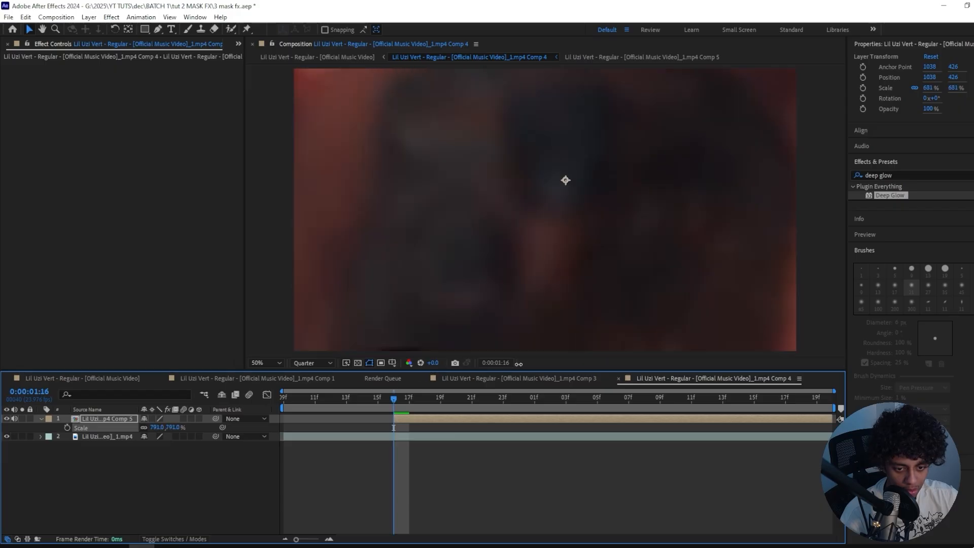
key(ctrl+z)
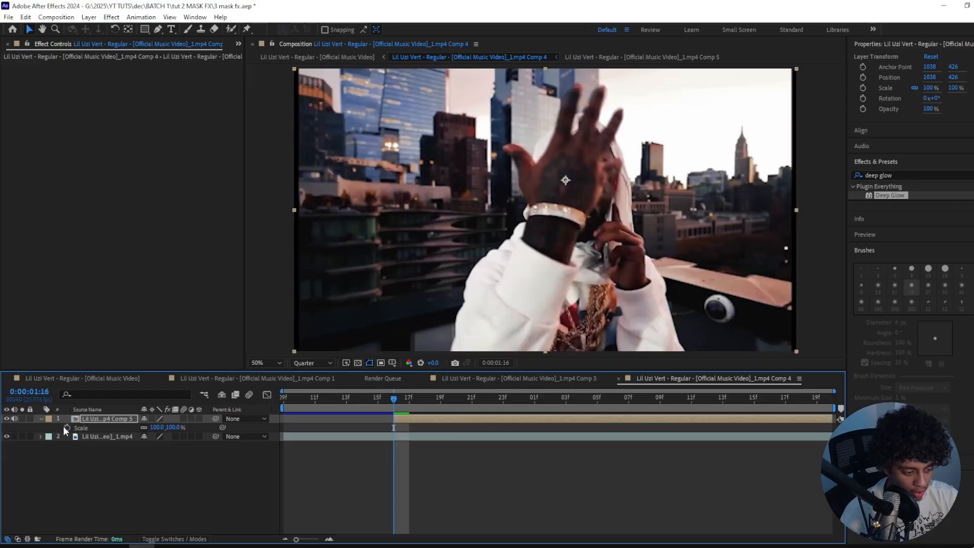
drag(423, 395, 619, 395)
key(space)
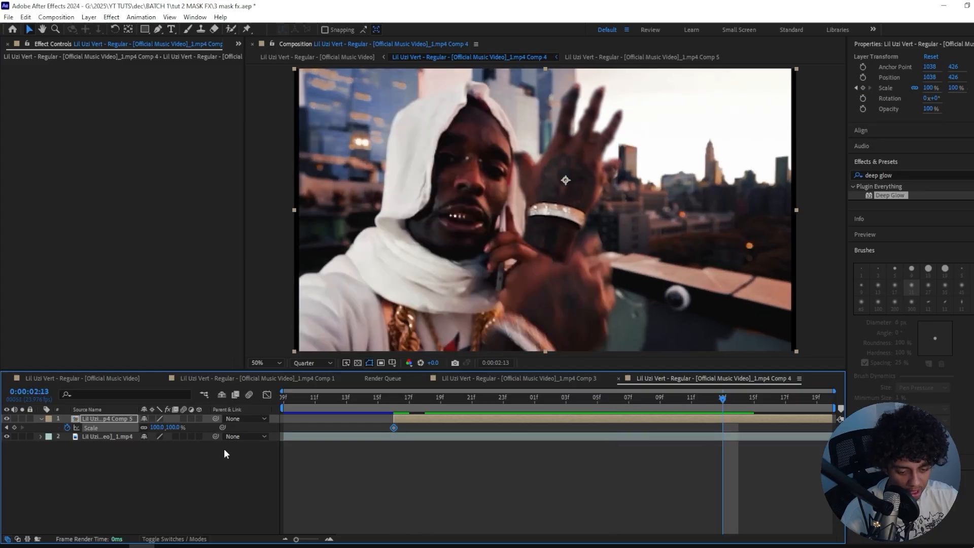
drag(195, 420, 295, 411)
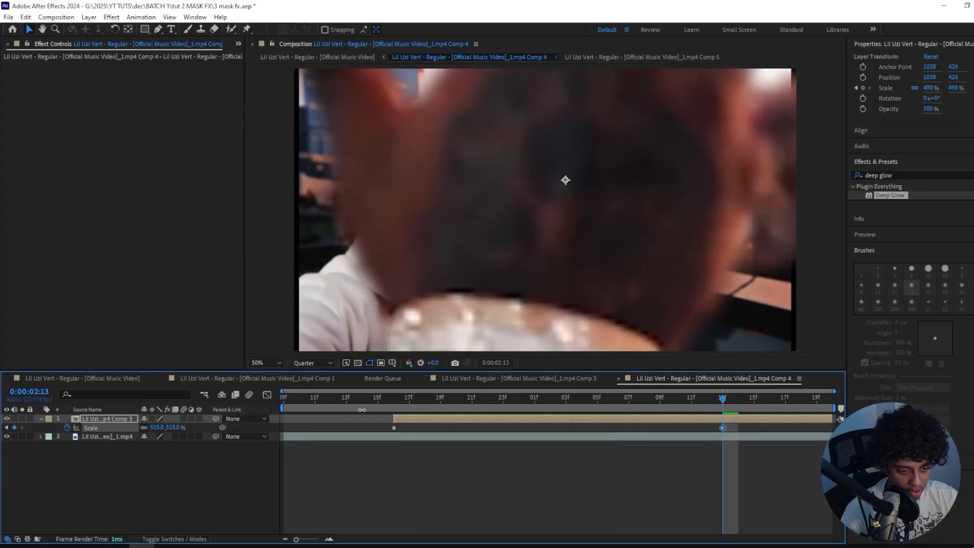
Animate the frozen hand's Opacity from 100% at 0:00:01:16 to 0% at 0:00:02:07.
click(396, 397)
key(t)
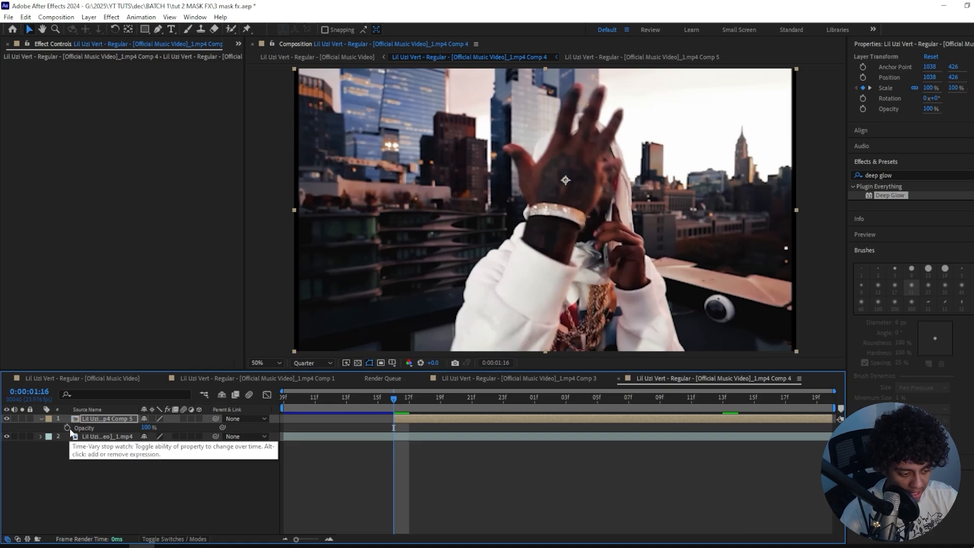
click(67, 427)
key(u)
drag(472, 398, 628, 404)
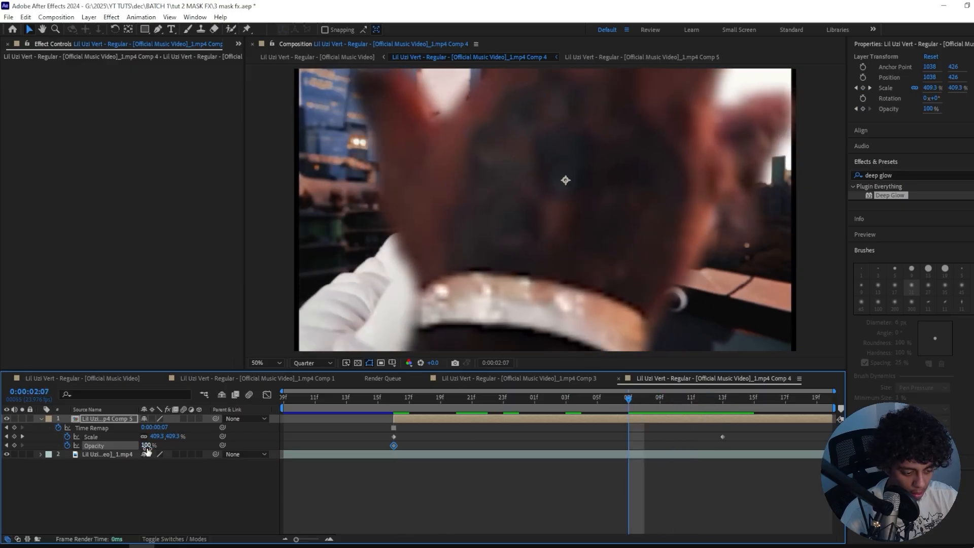
drag(148, 448, 44, 451)
Preview the frozen hand's enlargement and fade over the footage.
click(383, 400)
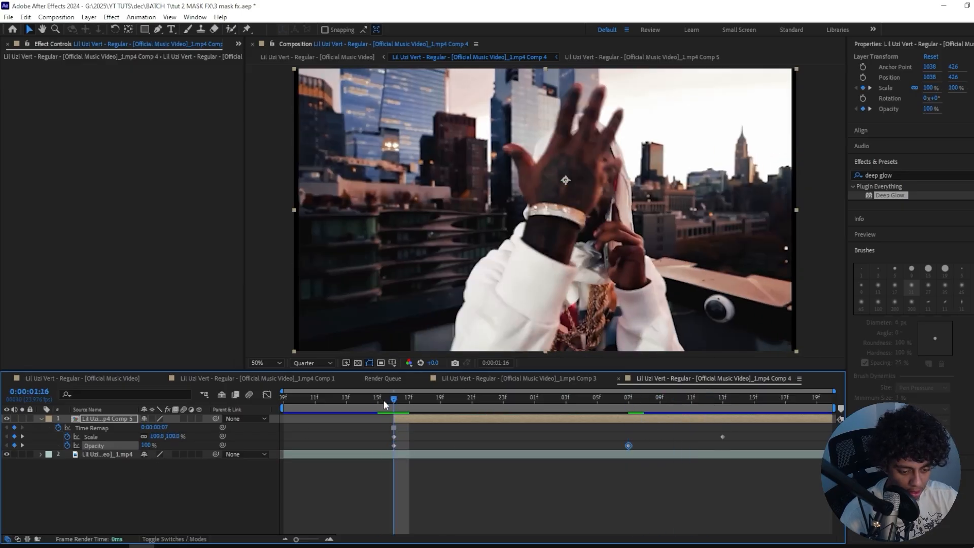
key(space)
click(385, 398)
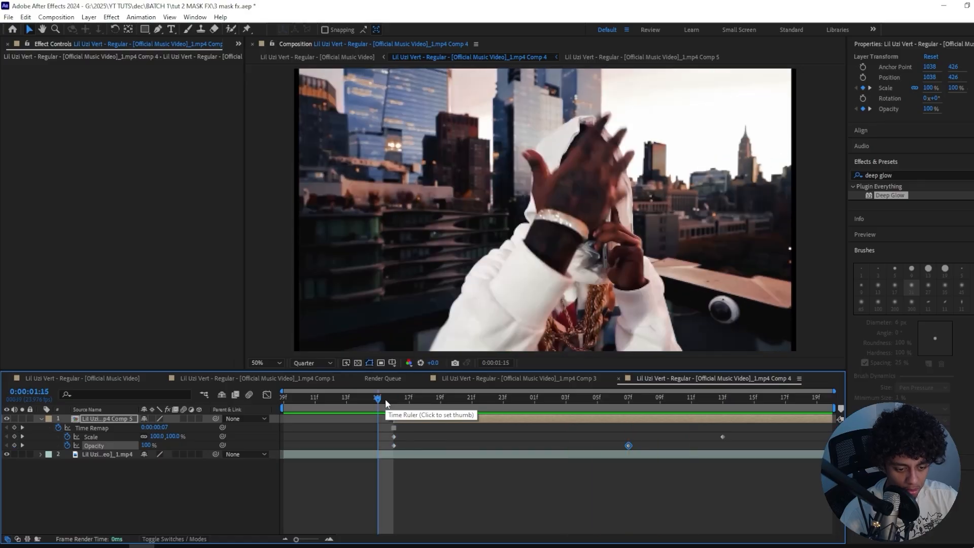
key(space)
click(286, 400)
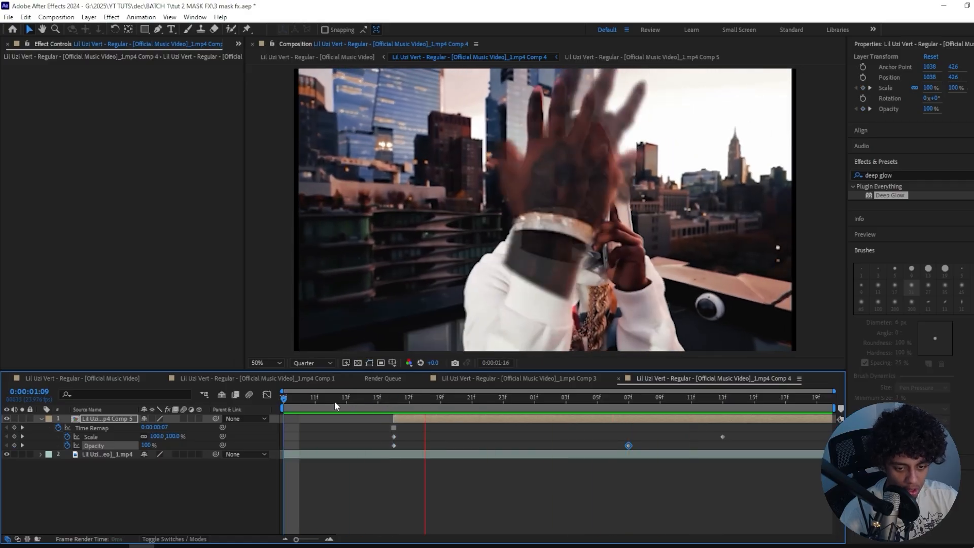
click(333, 400)
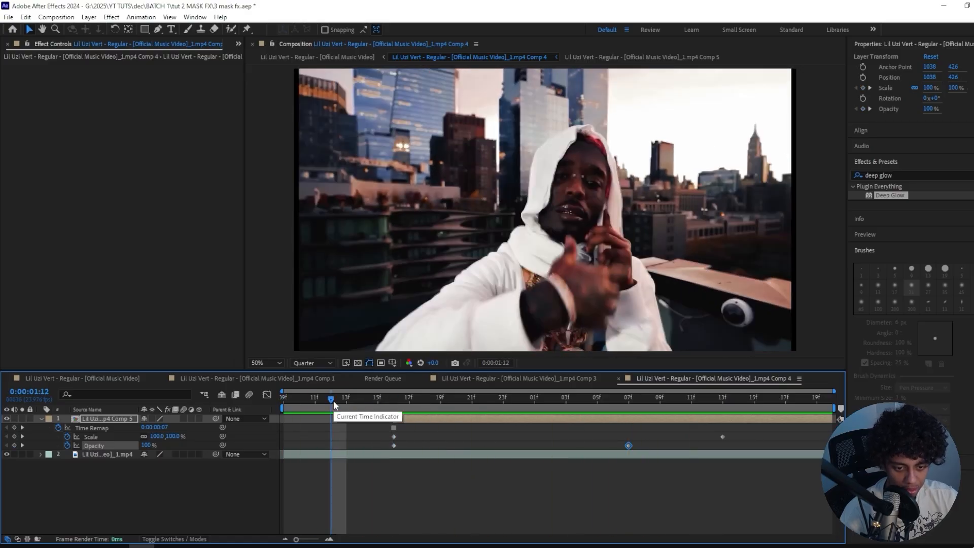
key(space)
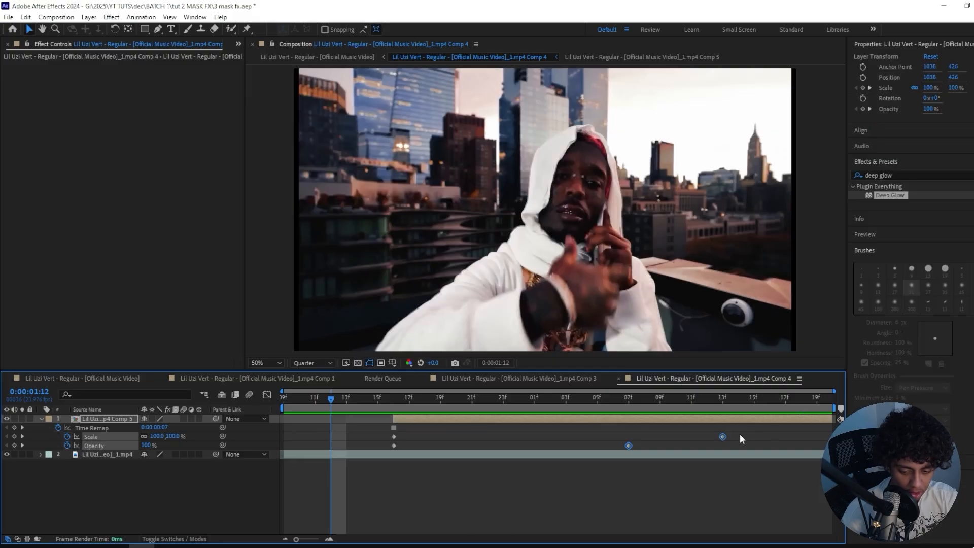
Apply Easy Ease to the frozen hand's Scale and Opacity keyframes and enable motion blur for the layer.
drag(748, 431, 373, 466)
key(F9)
click(341, 422)
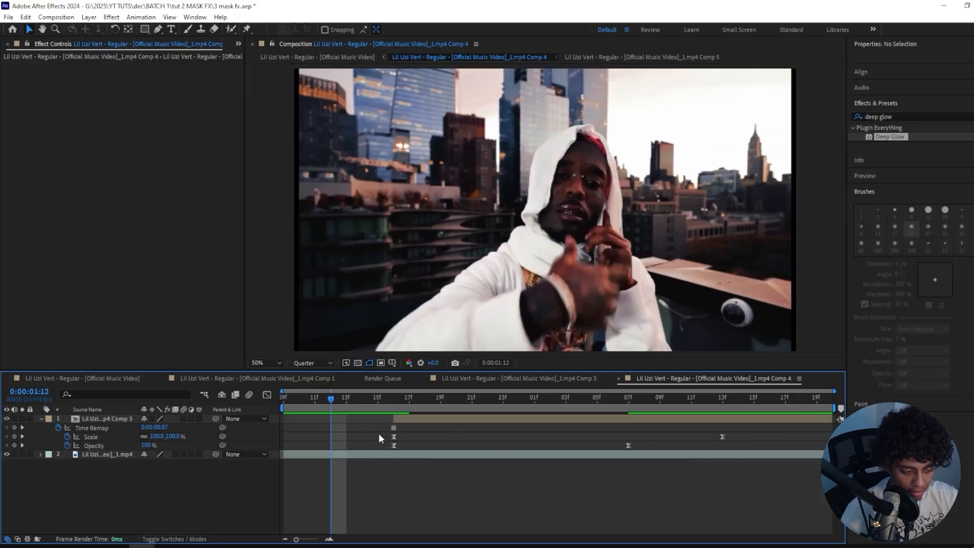
click(395, 436)
click(267, 395)
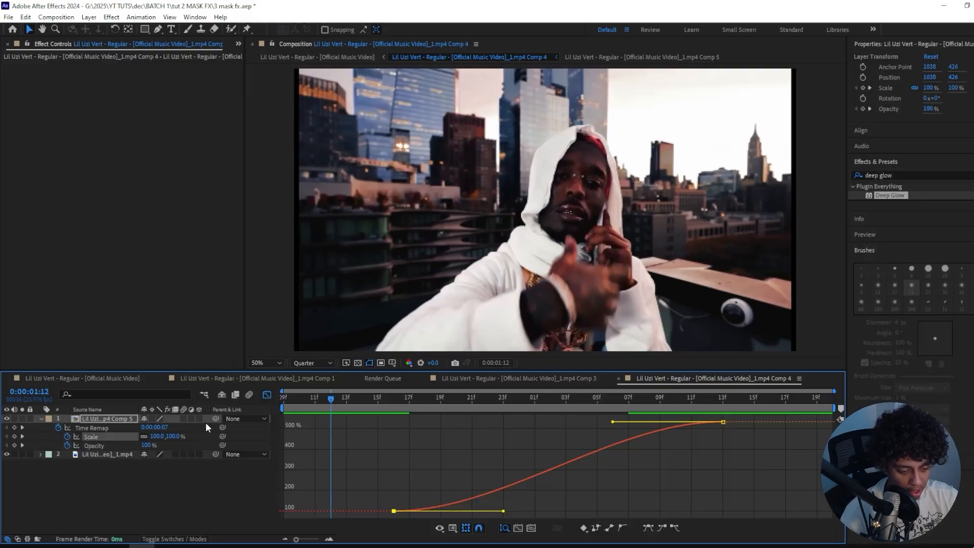
click(185, 418)
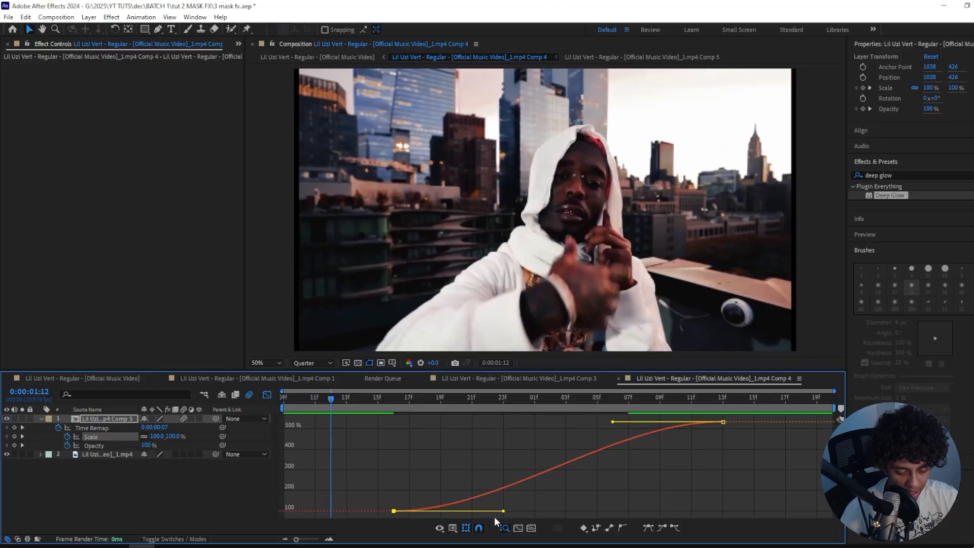
Reshape the frozen hand's Scale value curve to rise quickly from 0:00:01:16 and level off gradually toward 0:00:02:13.
click(453, 527)
click(404, 486)
click(525, 477)
click(466, 528)
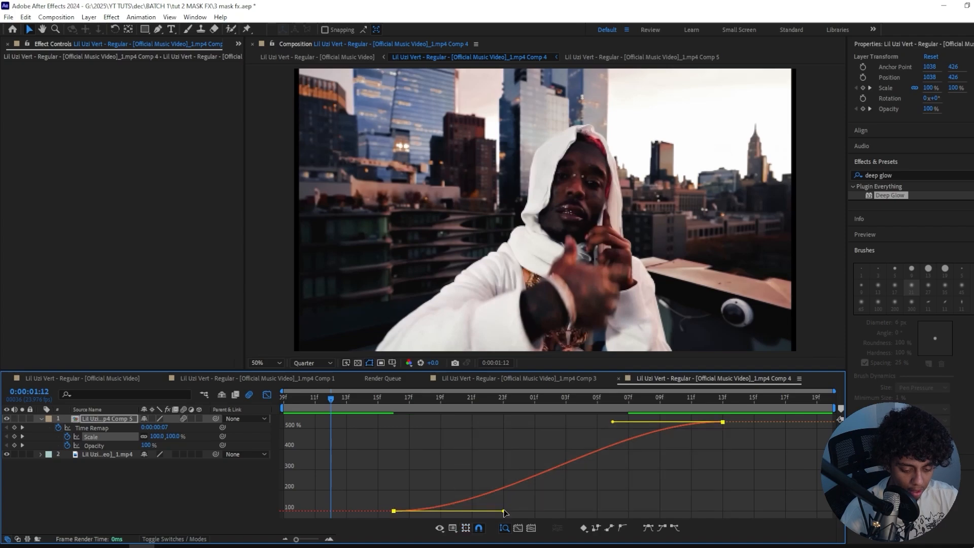
drag(503, 511, 396, 455)
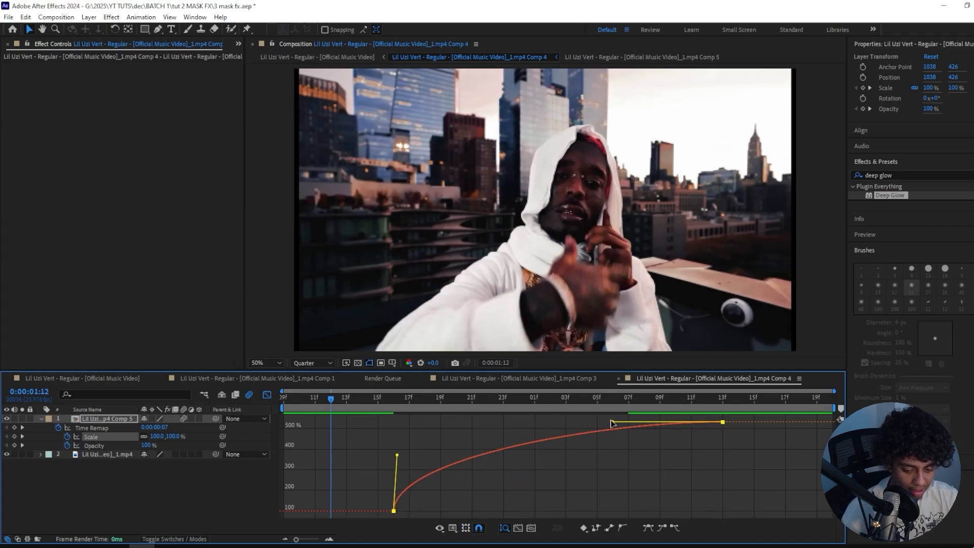
drag(612, 423, 541, 422)
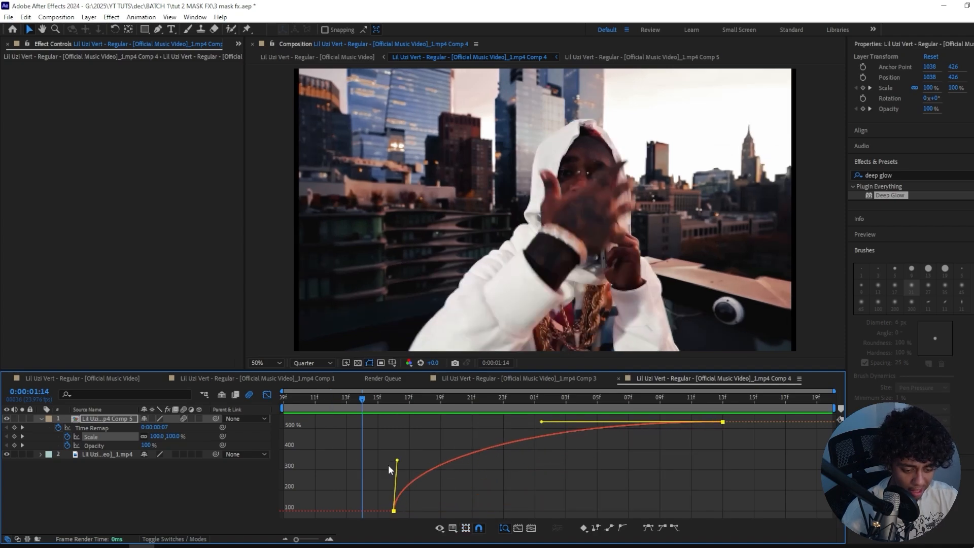
drag(397, 460, 397, 491)
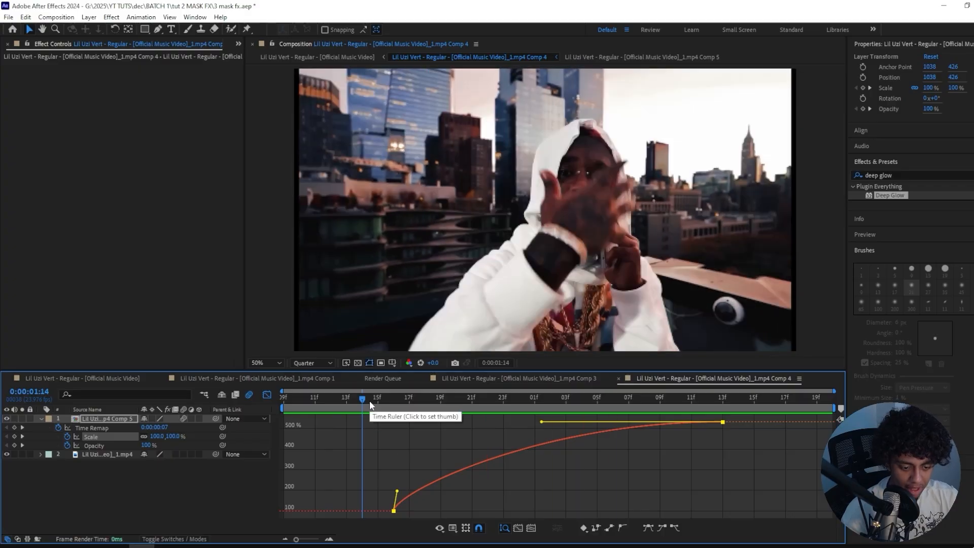
drag(369, 400, 440, 397)
click(267, 395)
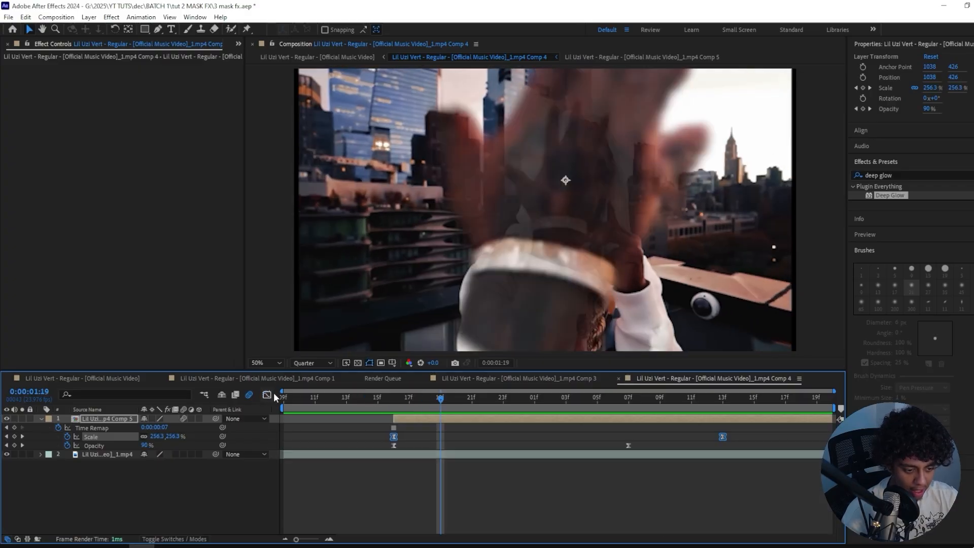
Reshape the frozen hand's Opacity curve to fall steeply after a short ease and settle slowly toward 0:00:02:07, and preview the fade.
click(628, 445)
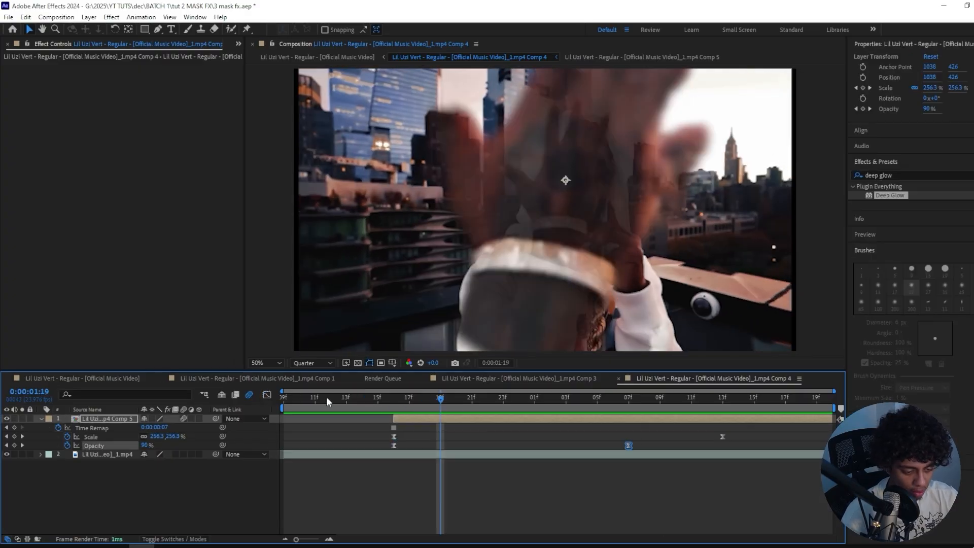
click(267, 395)
drag(472, 423, 448, 421)
drag(550, 511, 479, 511)
drag(448, 421, 493, 422)
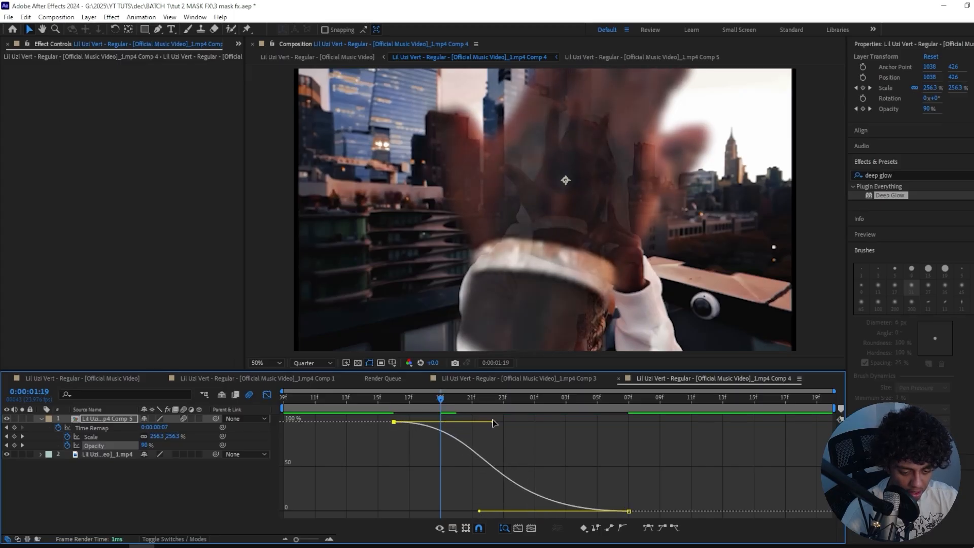
drag(439, 396, 409, 402)
key(space)
key(shift+F3)
Apply Curves to the frozen hand layer and shape a gentle RGB S-curve with darker shadows and brighter highlights.
click(363, 454)
key(j)
key(j)
click(418, 420)
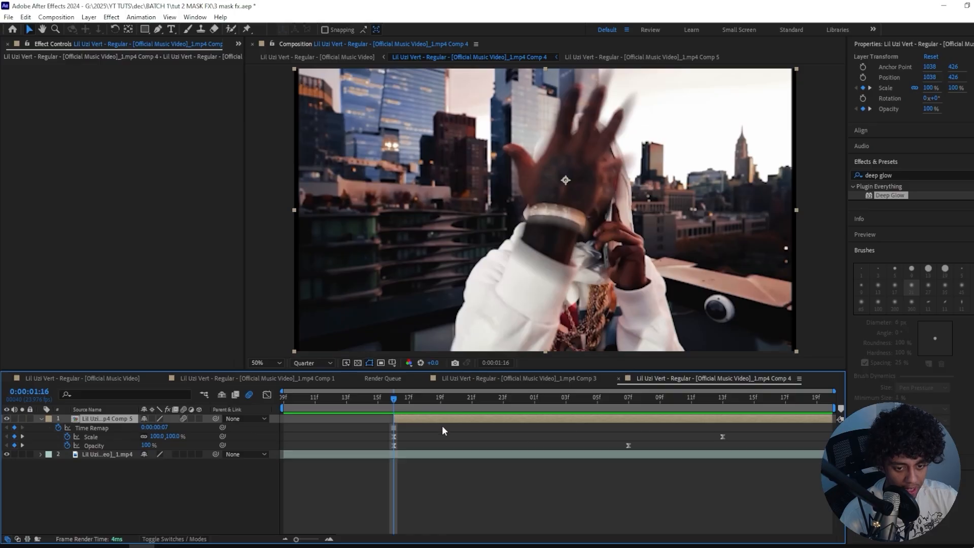
key(ctrl+space)
text(cr)
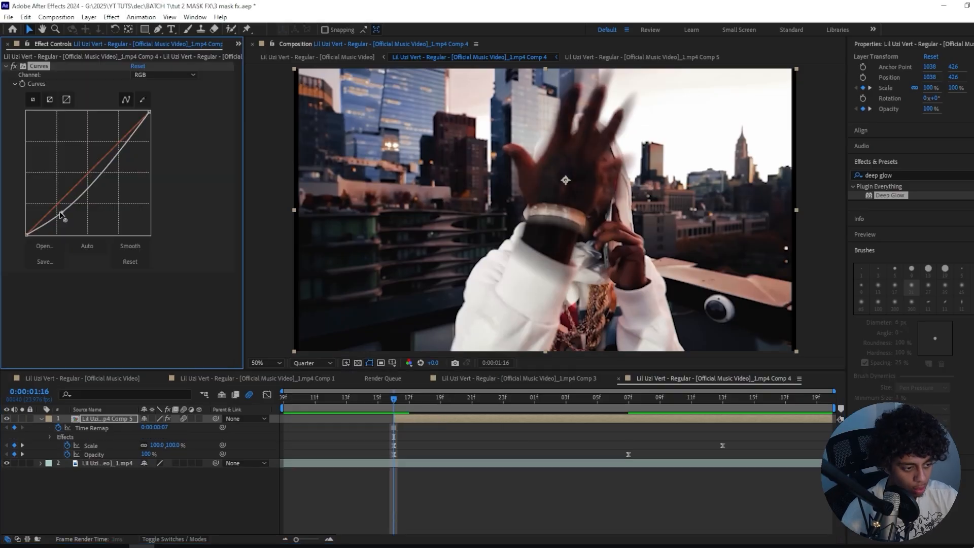
drag(62, 215, 56, 211)
drag(105, 156, 103, 152)
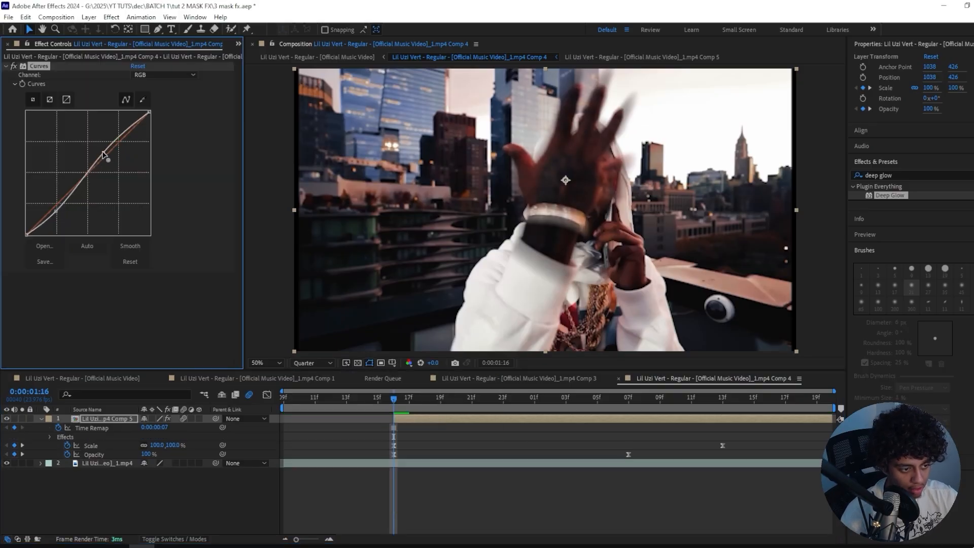
Create a composition-sized white (FFFFFF) solid above the frozen hand layer.
click(348, 399)
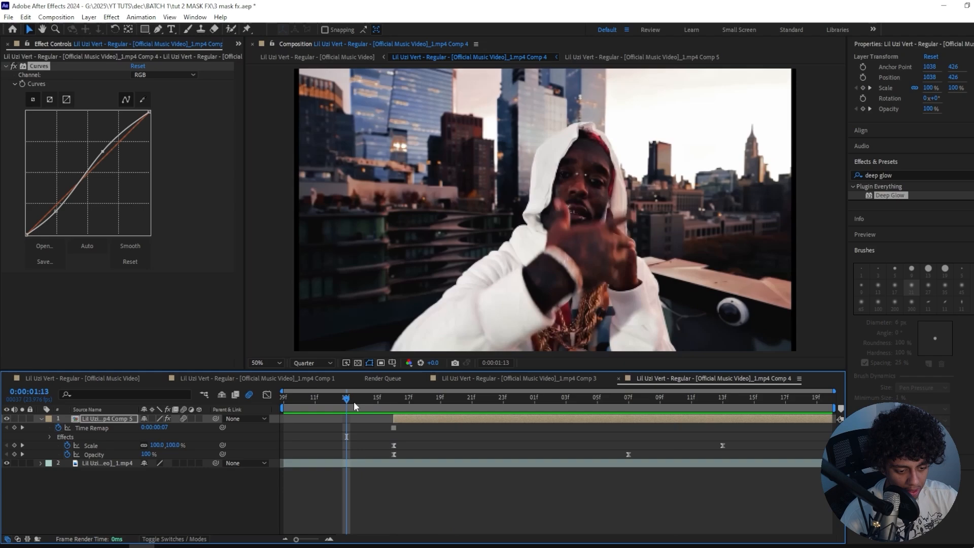
right_click(357, 428)
mouse_move(385, 307)
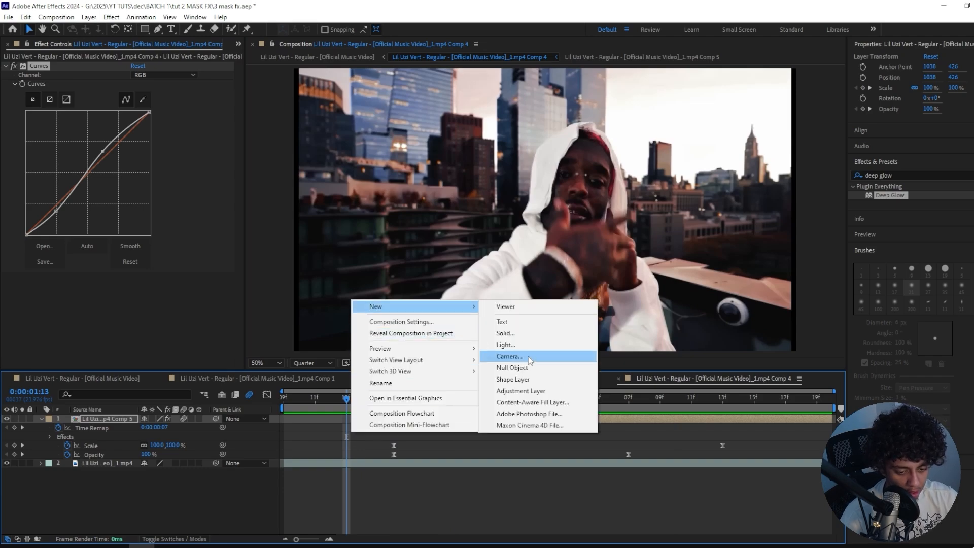
click(523, 330)
click(500, 344)
text(ffffff)
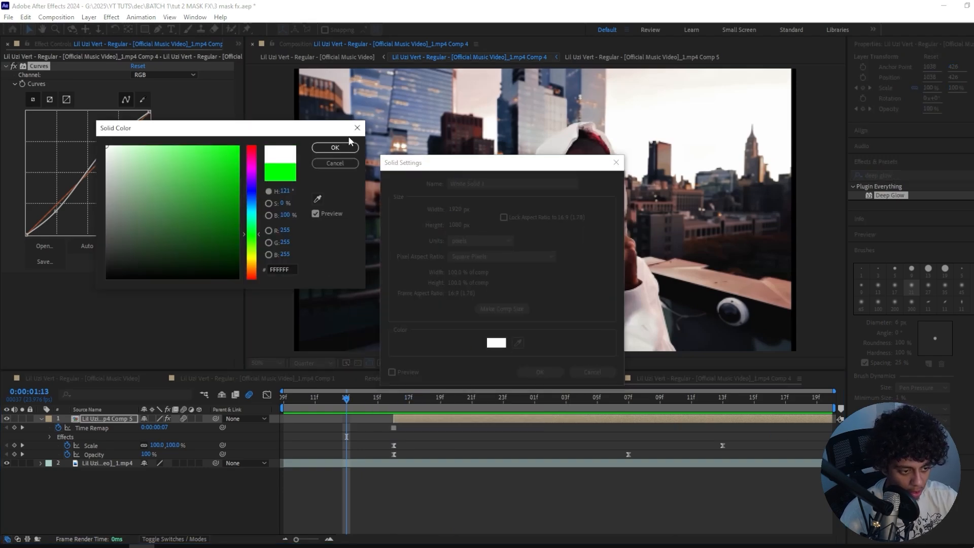
click(335, 144)
click(539, 373)
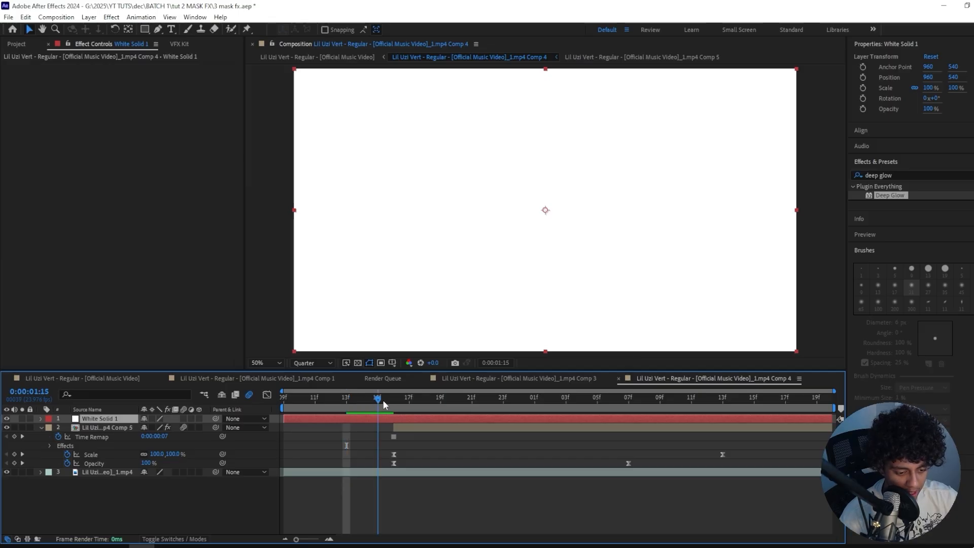
Trim the white solid so it lasts only from 0:00:01:14 to 0:00:01:16.
drag(383, 400, 376, 418)
key(ctrl+shift+d)
click(370, 428)
key(Delete)
click(393, 417)
key(ctrl+shift+d)
key(Delete)
Keyframe the white solid's Opacity at 18% at 0:00:01:14 and 60% at 0:00:01:15, and split off a second flash piece starting at 0:00:01:13.
click(387, 401)
key(Page_Up)
key(t)
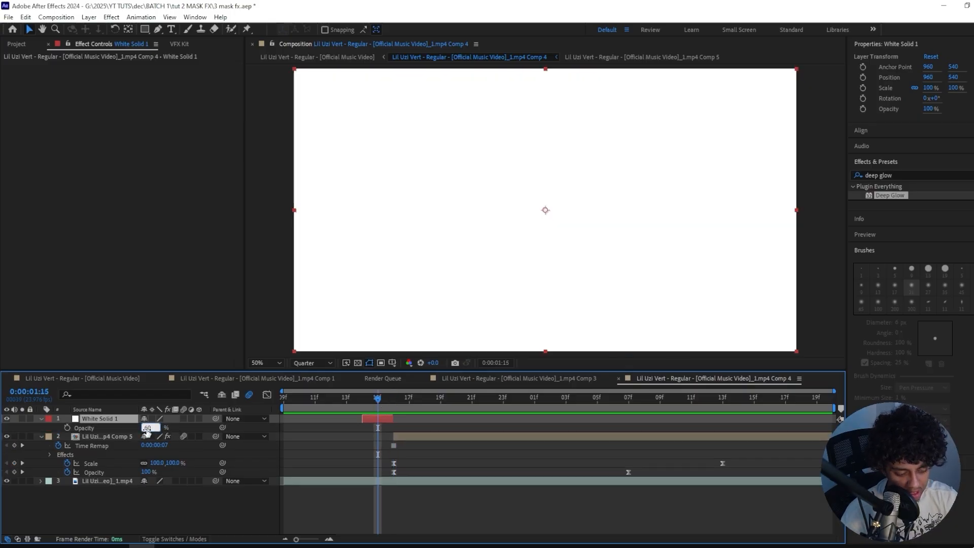
key(Return)
key(Page_Up)
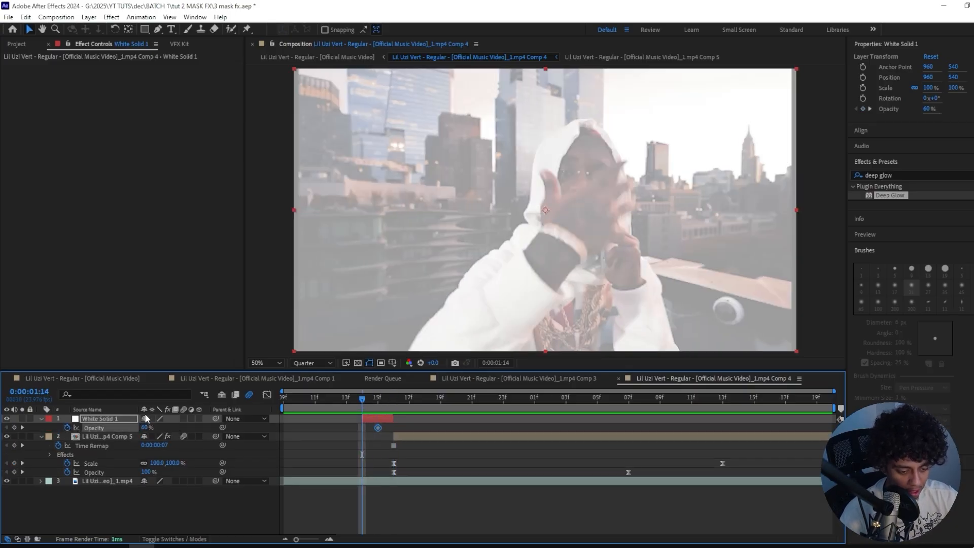
drag(144, 427, 120, 427)
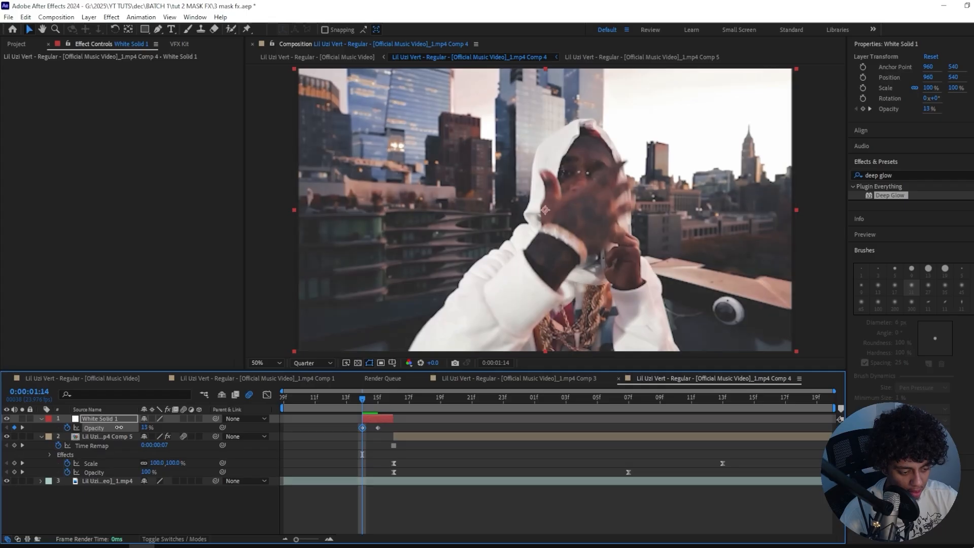
drag(363, 398, 393, 408)
key(ctrl+shift+d)
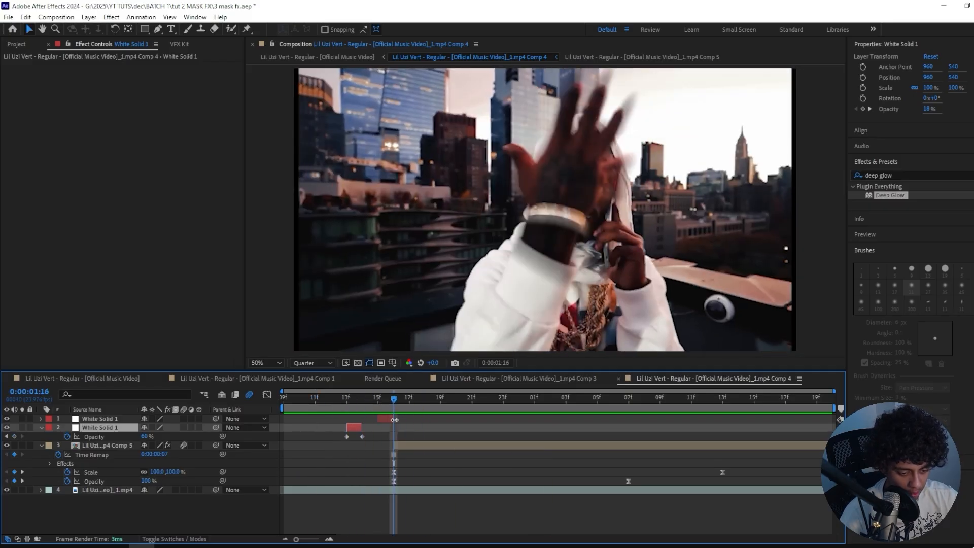
Create an adjustment layer below both white solids and trim it to begin at 0:00:01:15.
key(ctrl+alt+y)
key(ctrl+shift+d)
click(383, 439)
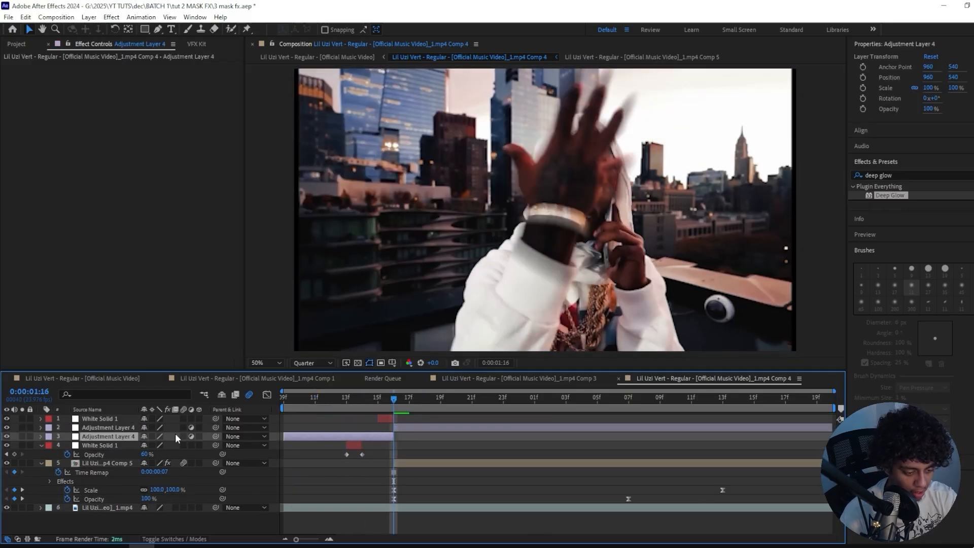
key(Delete)
drag(114, 428, 113, 434)
Apply Exposure to the adjustment layer and keyframe it from 5.91 at 0:00:01:15 to 0 at 0:00:02:07.
key(ctrl+space)
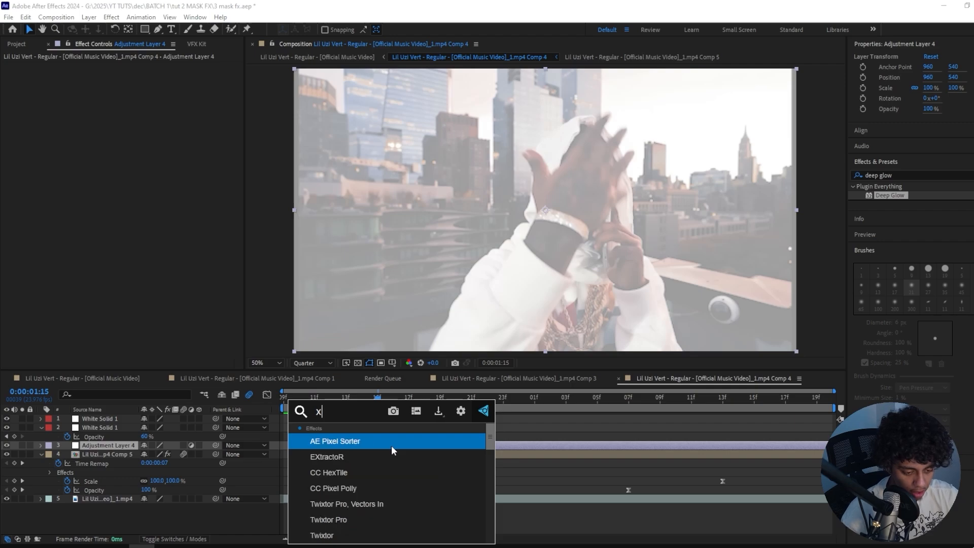
text(expop)
key(BackSpace)
key(Return)
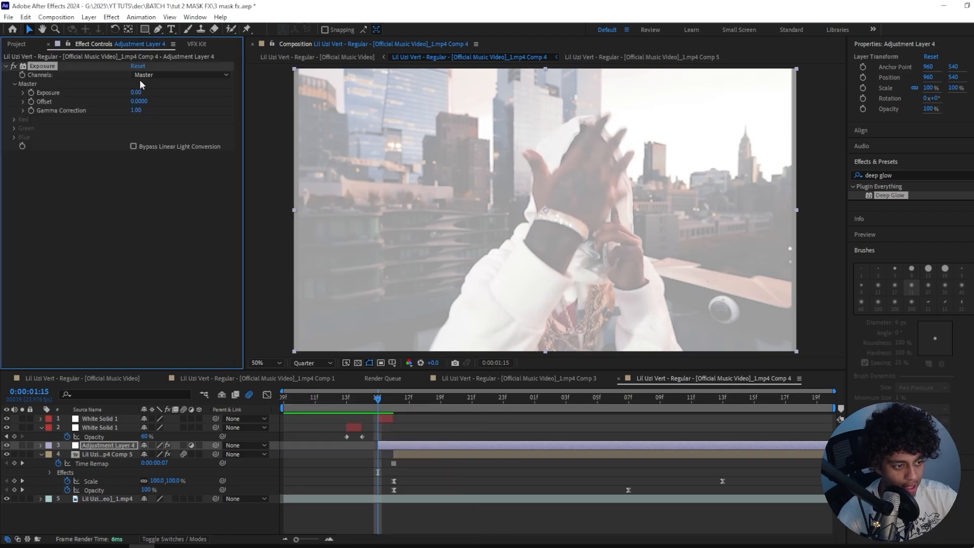
drag(136, 92, 425, 84)
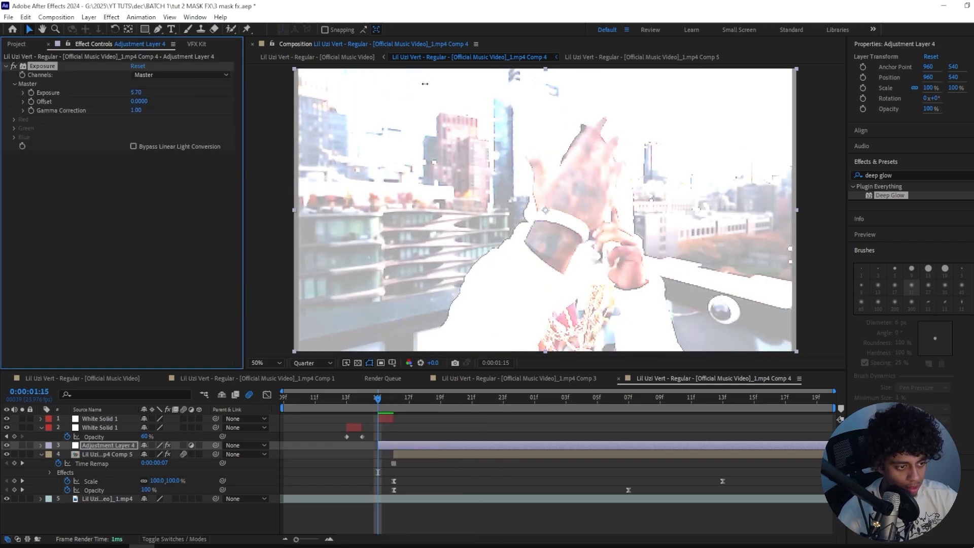
key(u)
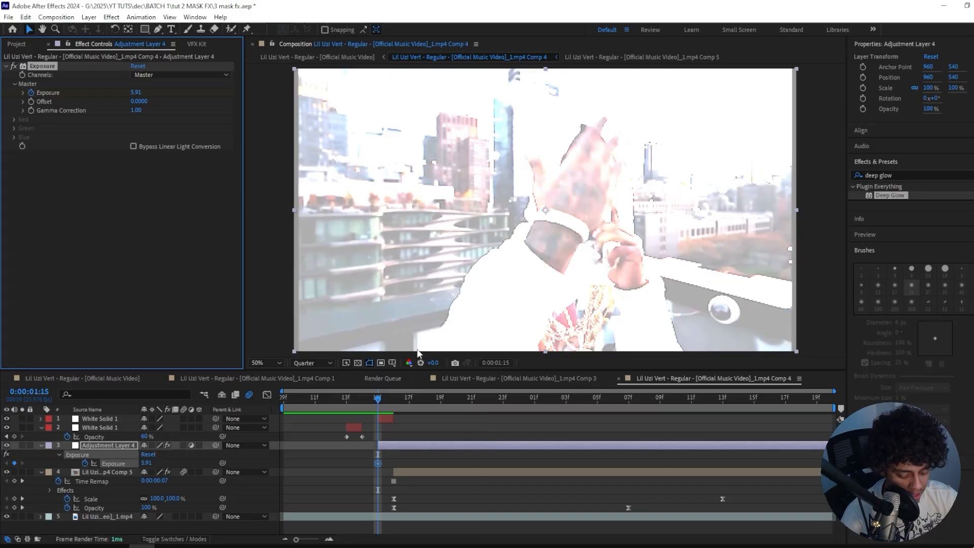
drag(388, 400, 626, 405)
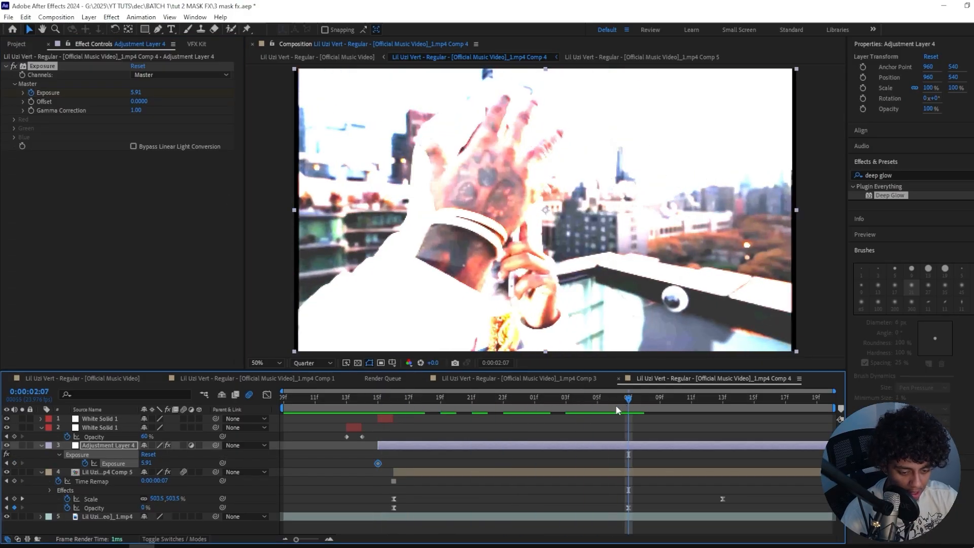
text(0)
key(Return)
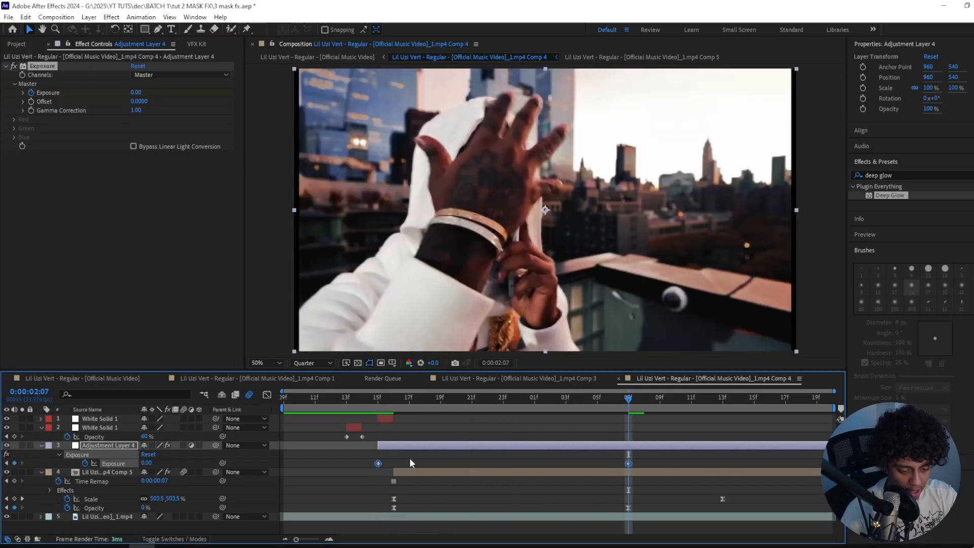
Reshape the Exposure value curve to drop quickly from 0:00:01:15 and settle gradually toward 0:00:02:07.
click(266, 394)
click(425, 426)
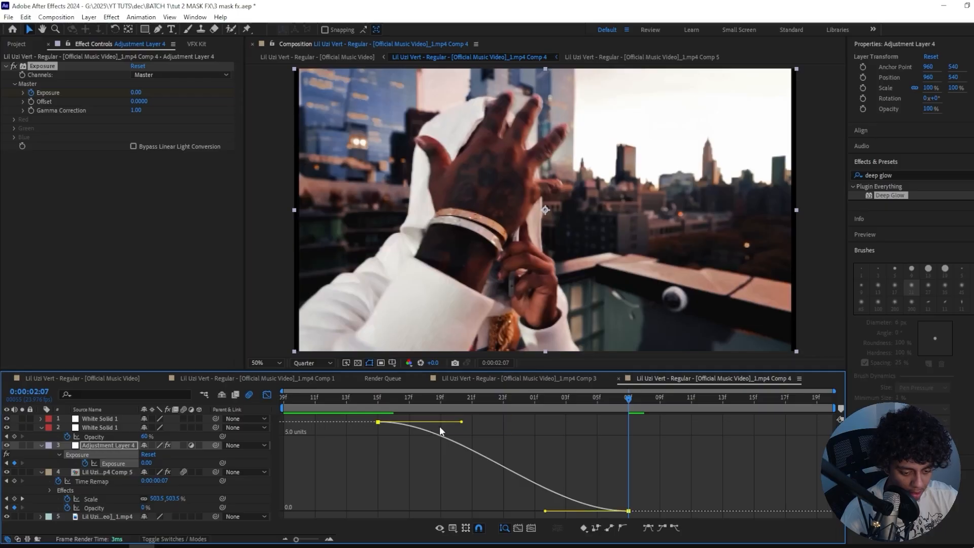
drag(461, 422, 290, 471)
click(267, 395)
Extend the upper white solid to 0:00:02:02, keyframe its Opacity from 75% at 0:00:01:15 to 0% at 0:00:01:23, and preview the flash.
drag(284, 402, 550, 418)
key(t)
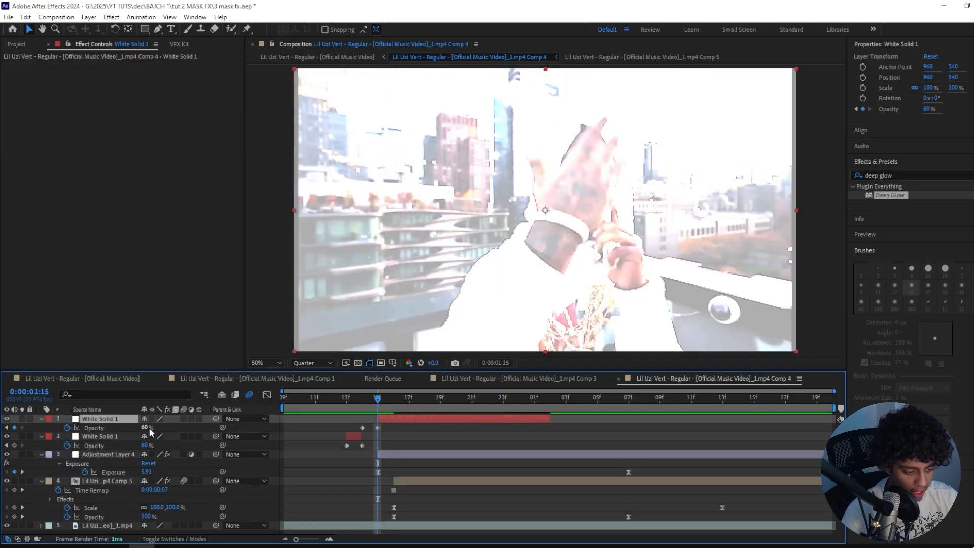
drag(146, 427, 154, 427)
key(space)
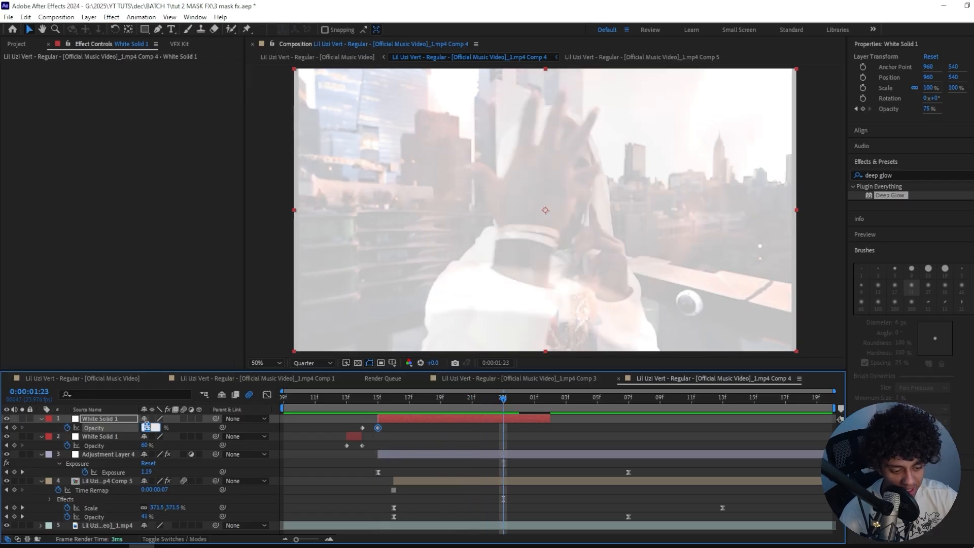
key(Return)
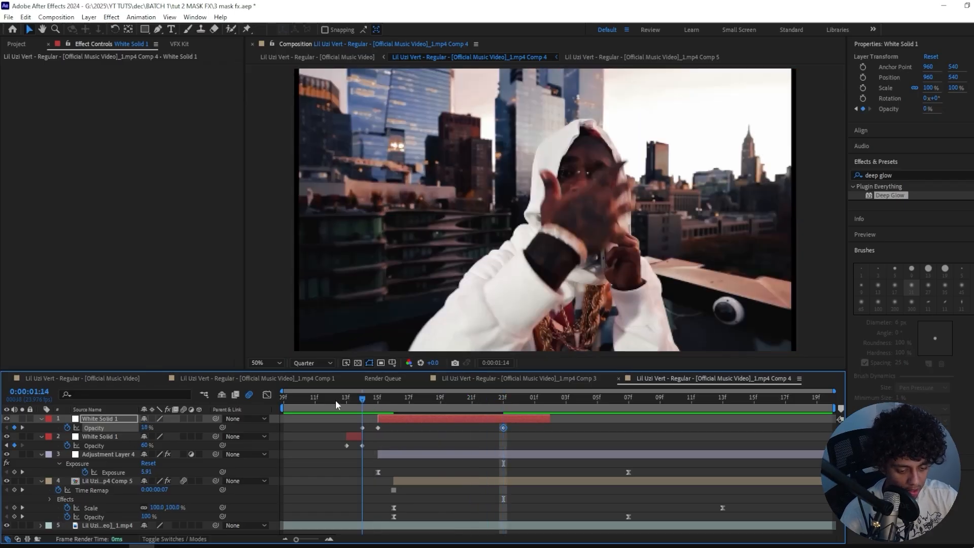
drag(336, 400, 275, 403)
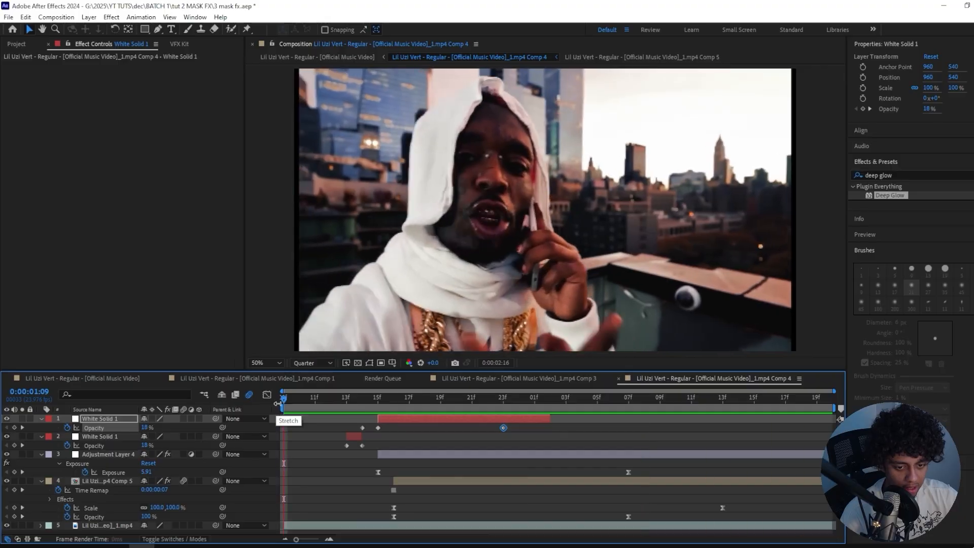
key(space)
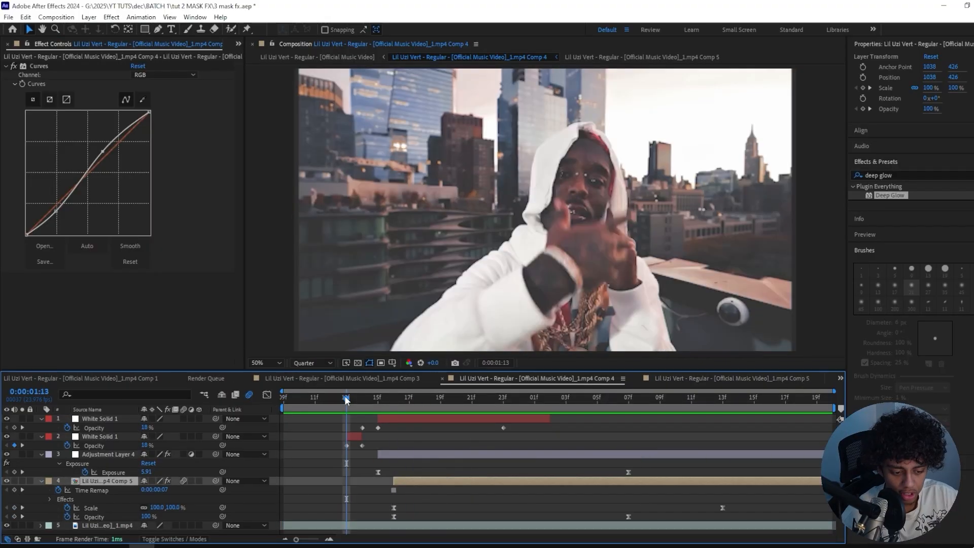
Add a second adjustment layer above the Exposure one and apply the VFX Kit transition preset Flash With Blur 1.
mouse_move(92, 483)
mouse_down()
mouse_move(102, 468)
mouse_move(100, 482)
mouse_up()
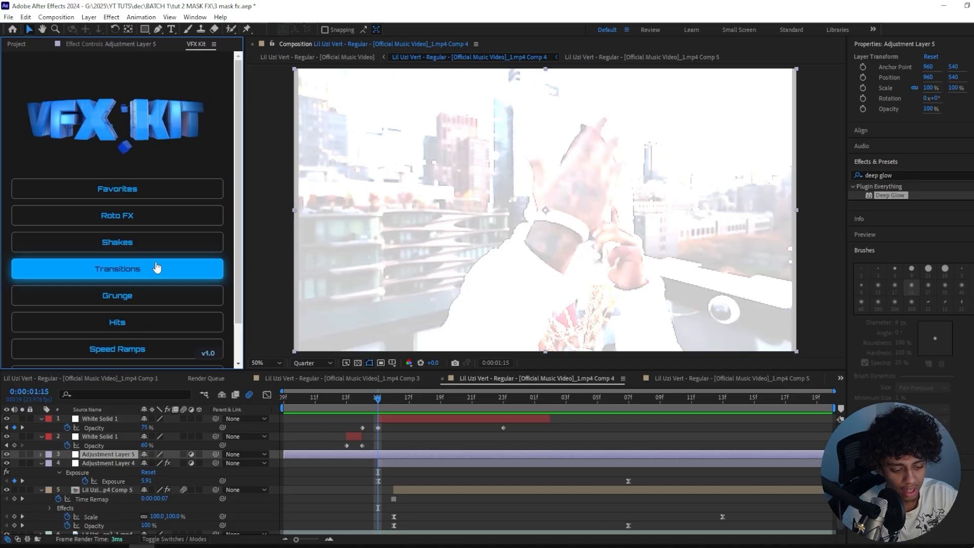
click(156, 267)
scroll(134, 225, down, 2)
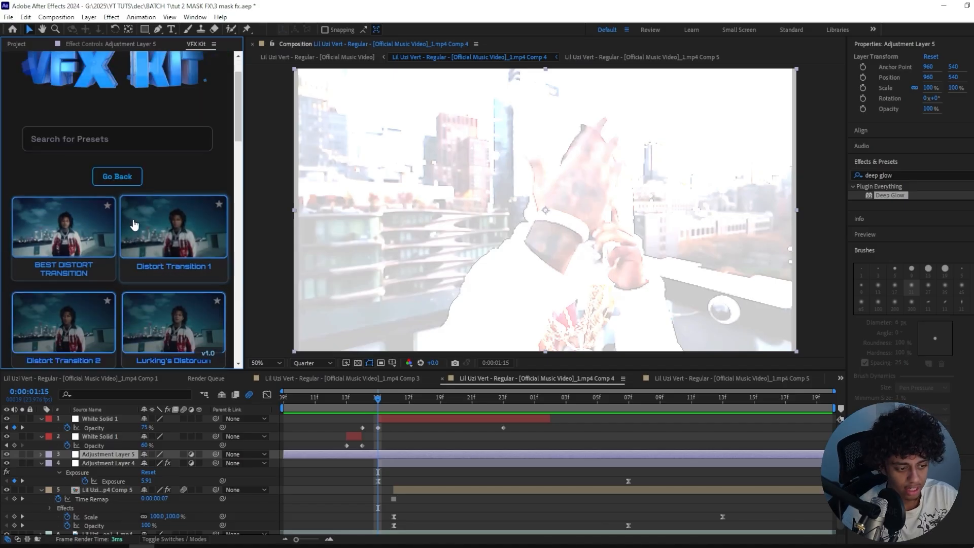
scroll(134, 225, down, 5)
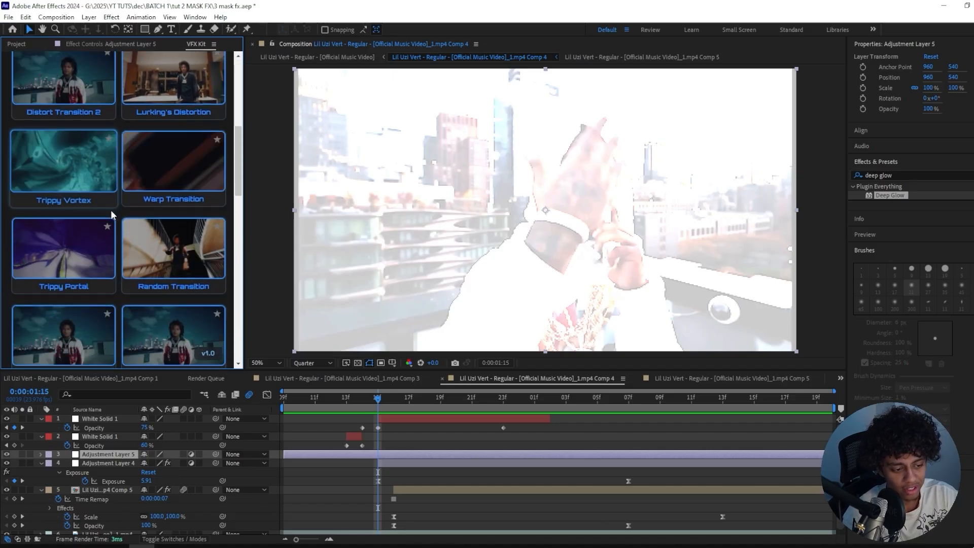
scroll(112, 214, down, 1)
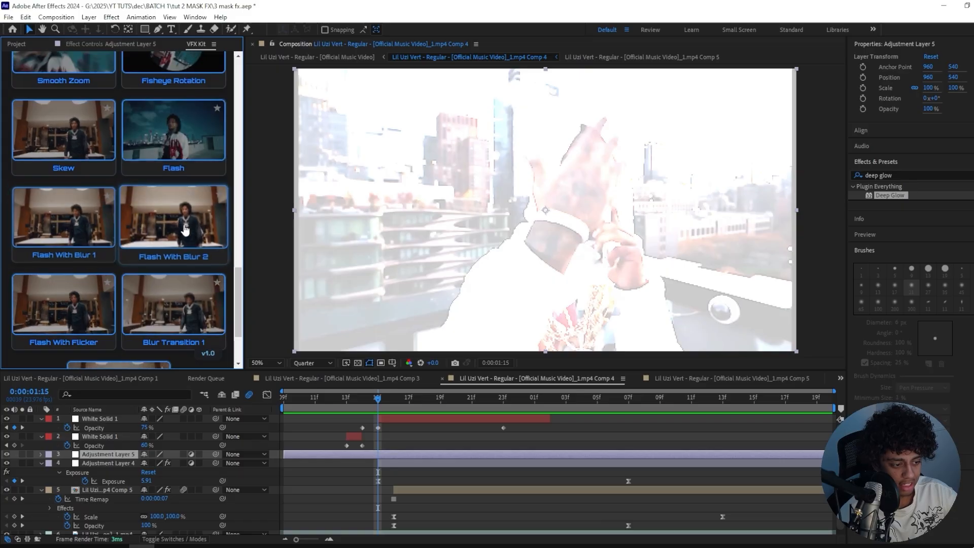
click(84, 237)
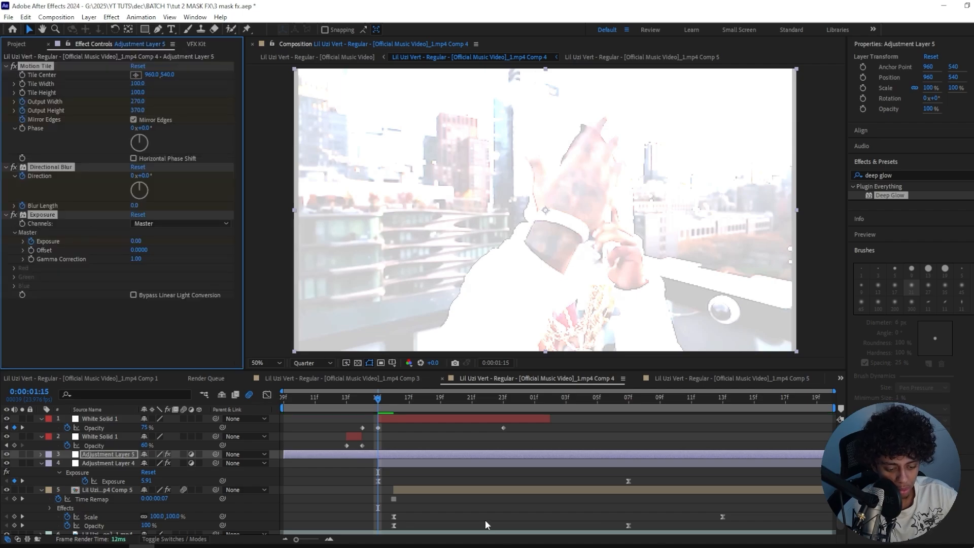
Shift the flash-blur adjustment layer earlier so its first keyframes fall at 0:00:01:09, and play back the timing.
key(space)
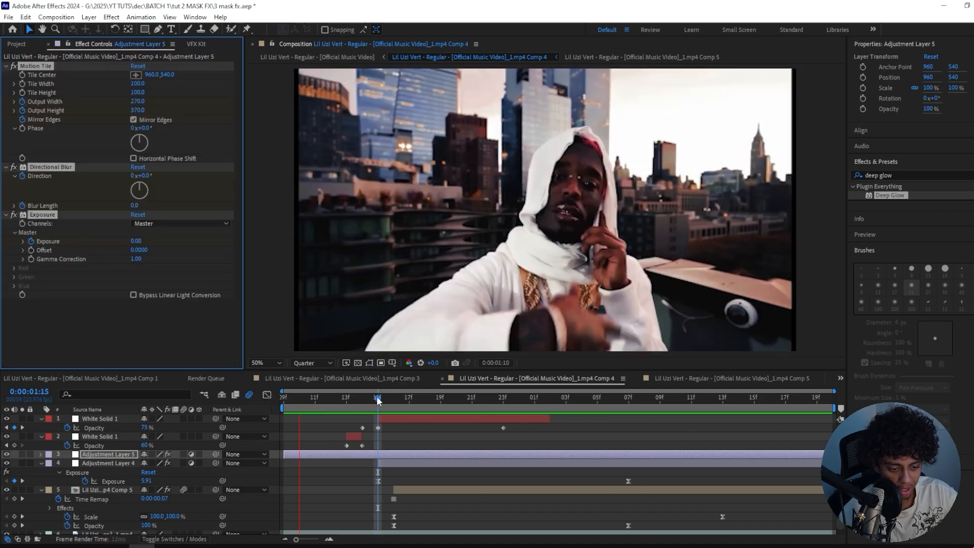
key(u)
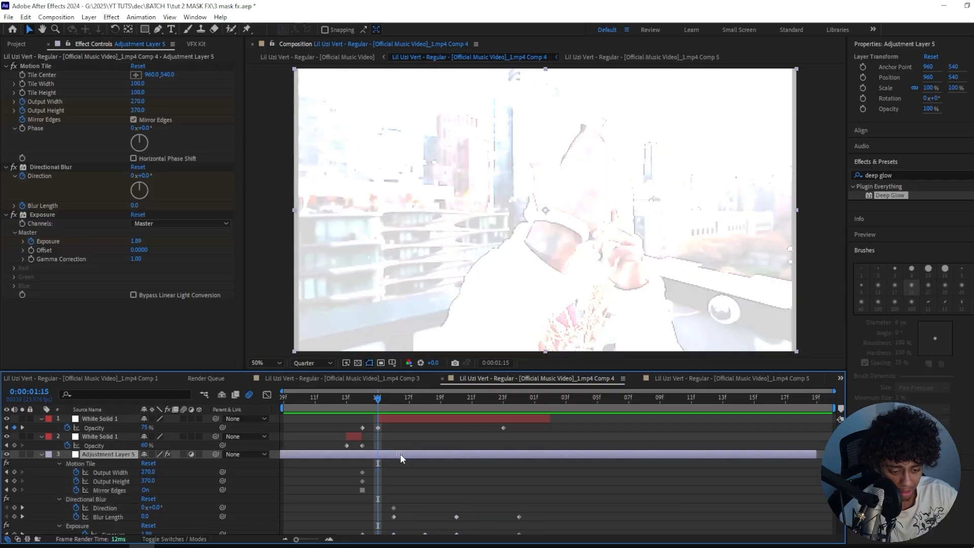
drag(393, 452, 320, 450)
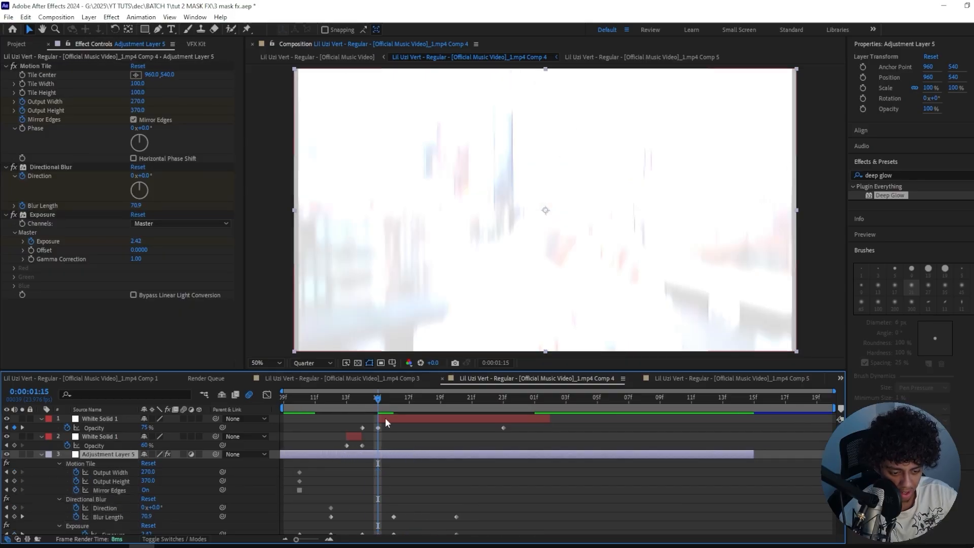
key(Home)
click(489, 492)
key(space)
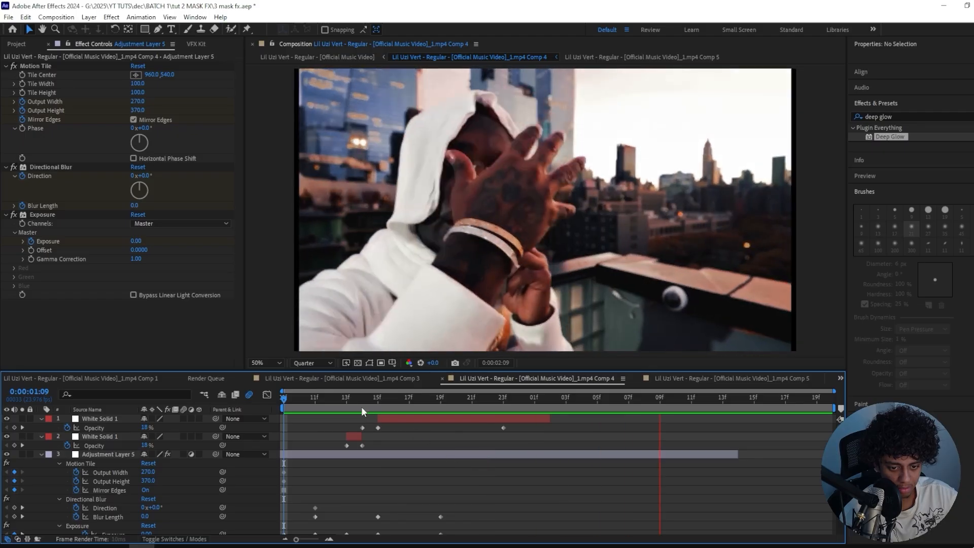
key(space)
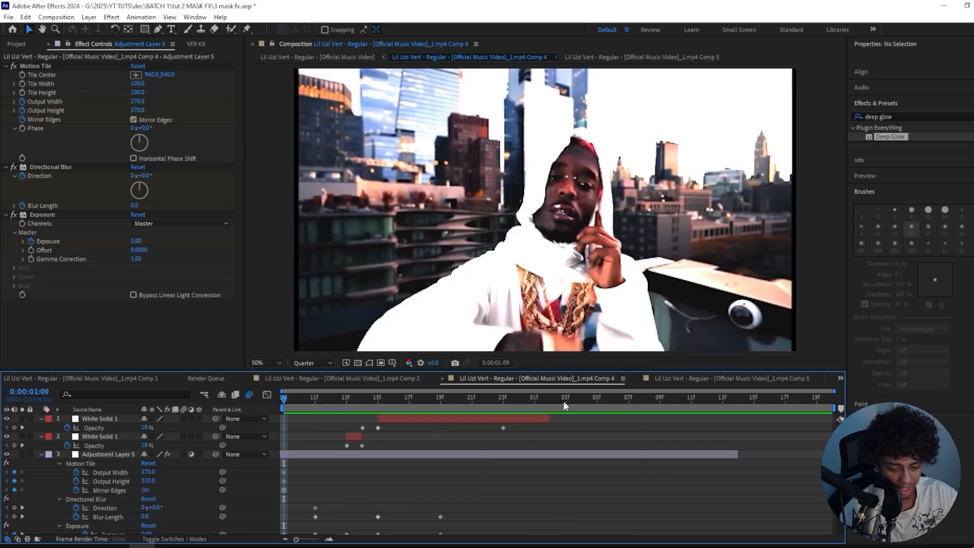
Trim the flash-blur adjustment layer to end at 0:00:02:03 and collapse the properties of all layers.
click(563, 401)
click(576, 452)
key(ctrl+shift+d)
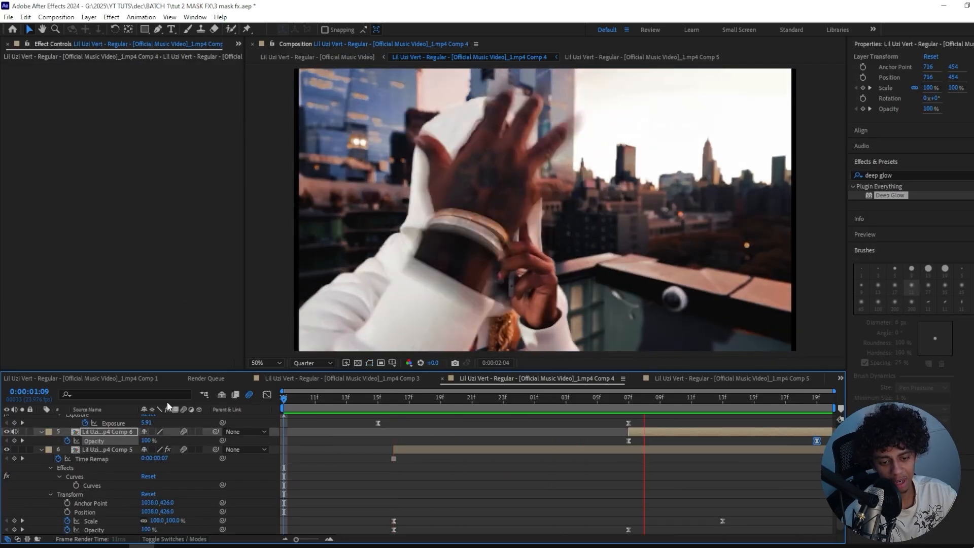
scroll(441, 492, up, 10)
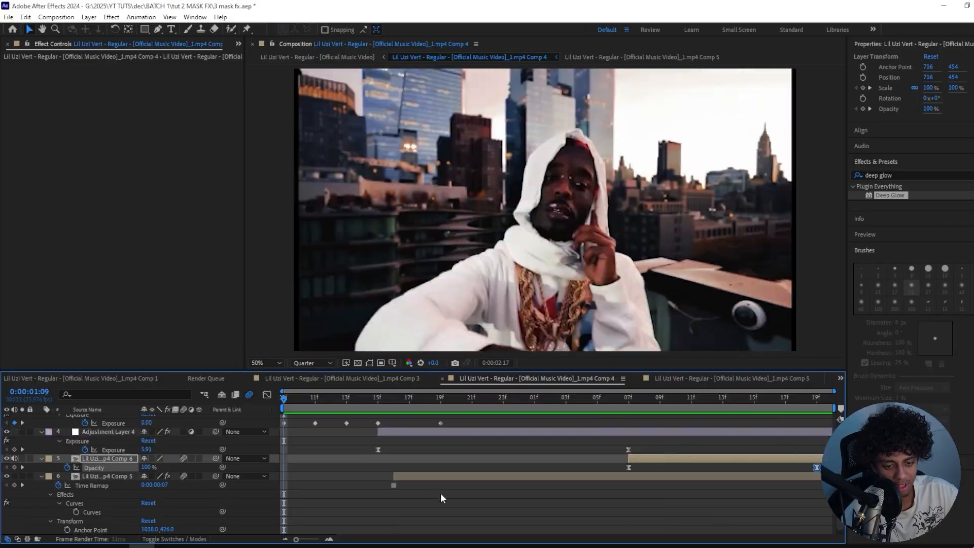
key(ctrl+a)
click(41, 436)
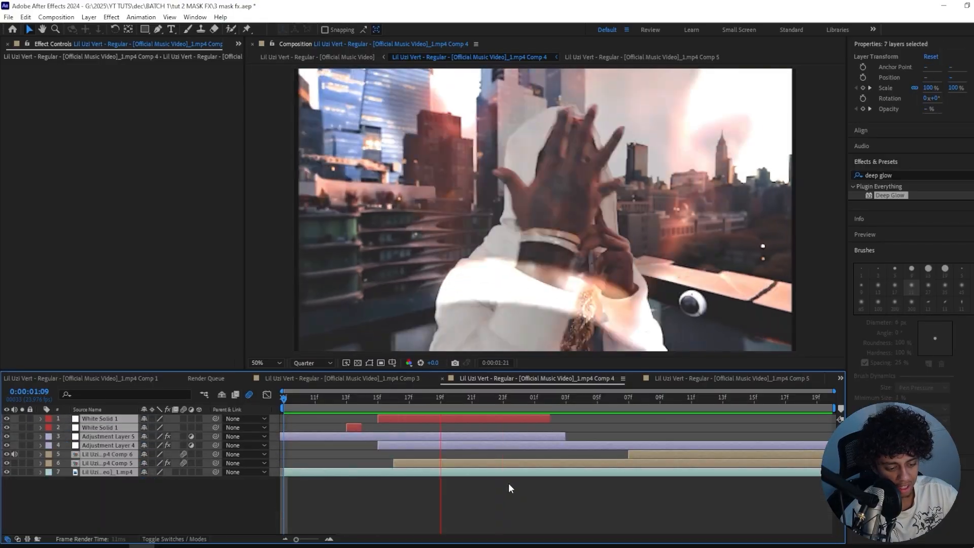
click(509, 484)
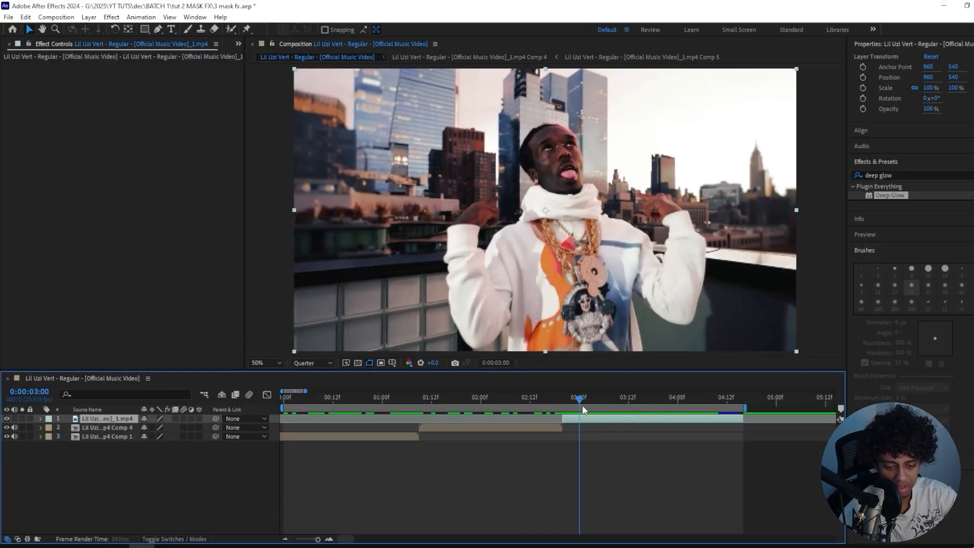
Trim the third clip in the main composition to end at about 0:00:03:21.
click(644, 399)
drag(645, 400, 574, 423)
key(alt+])
key(F2)
Open the third clip for Roto Brush work at 0:00:02:20 and set the preview resolution to Full.
double_click(574, 419)
click(232, 30)
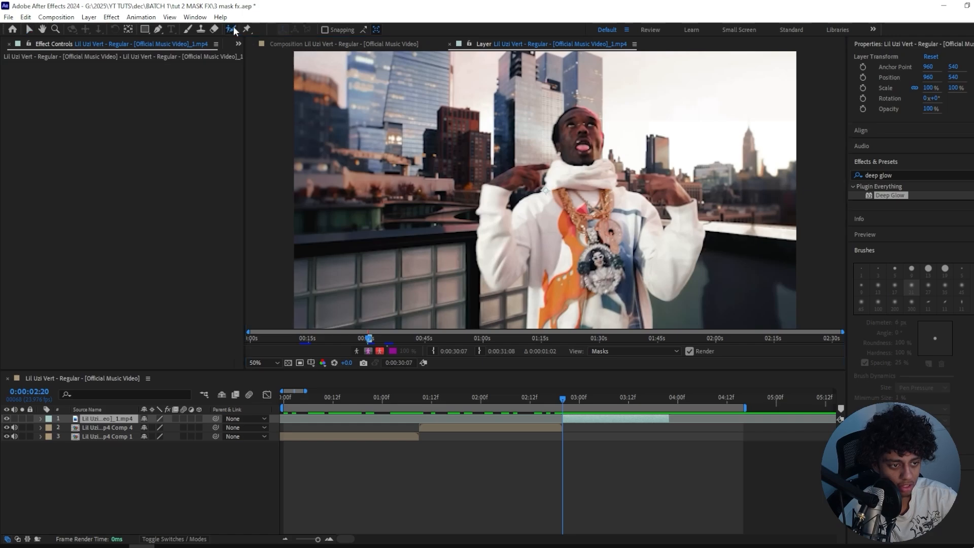
click(343, 44)
click(319, 363)
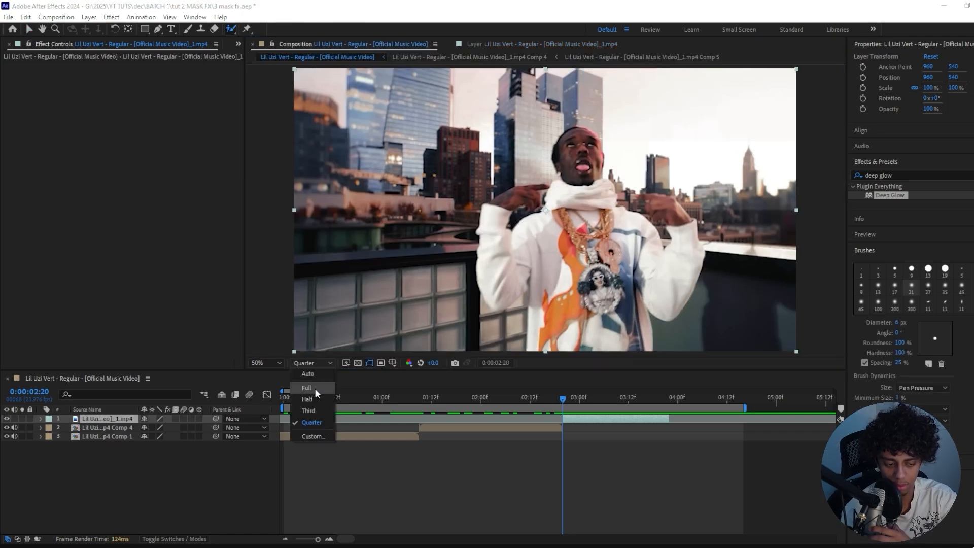
click(314, 388)
Roto Brush the performer's torso, head and arms at 0:00:02:20, subtract the background beside his neck with a 58 px brush, and save.
drag(557, 320, 583, 116)
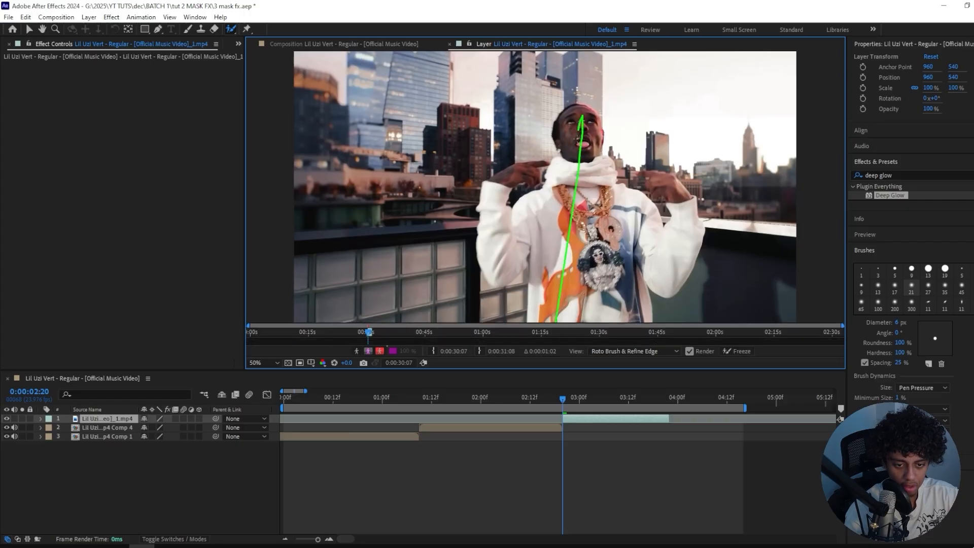
drag(512, 176, 532, 167)
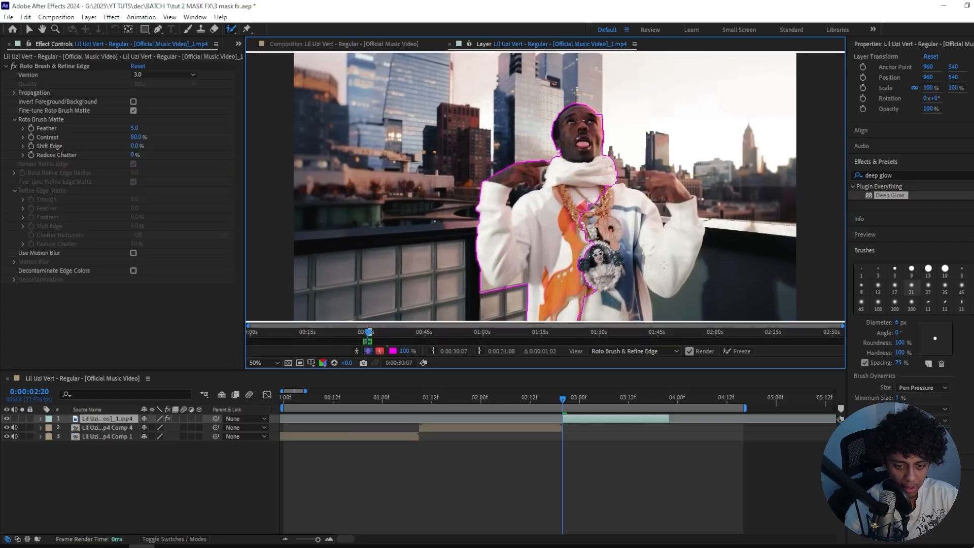
mouse_move(626, 207)
ctrl+mouse_down()
mouse_move(647, 208)
mouse_move(612, 119)
ctrl+mouse_up()
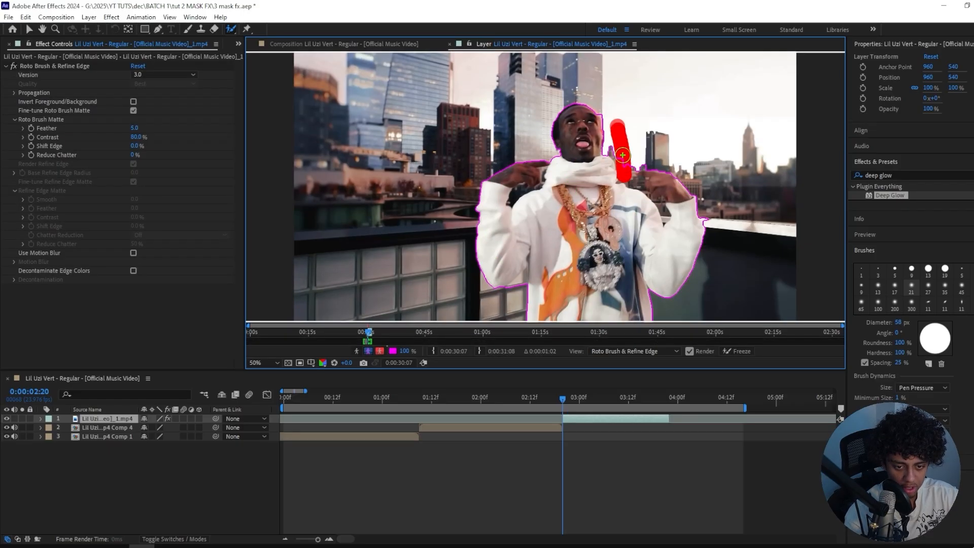
alt+drag(632, 185, 621, 141)
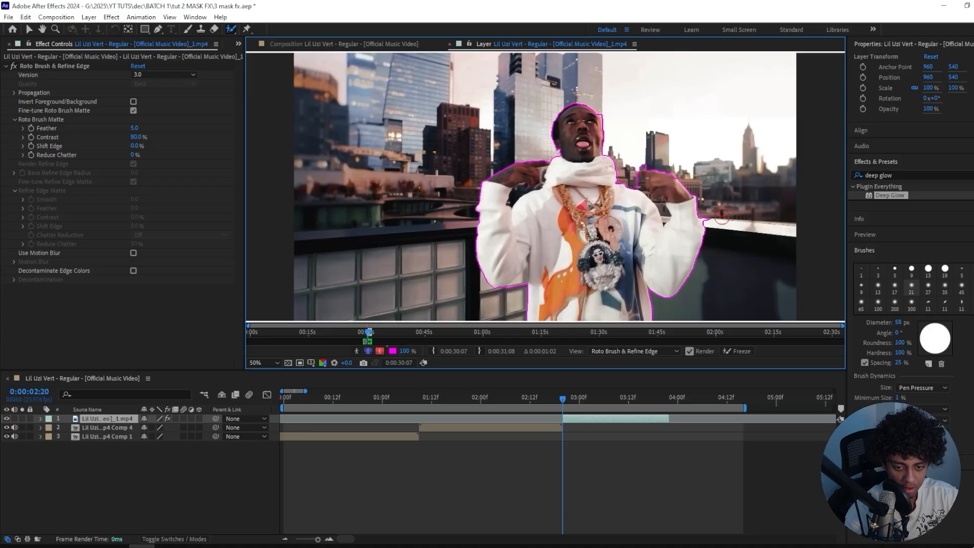
key(ctrl+s)
Check the roto outline up to 0:00:03:11, return to the composition and apply Refine Soft Matte to the third clip.
mouse_move(647, 400)
mouse_down()
mouse_move(598, 398)
mouse_move(624, 399)
mouse_up()
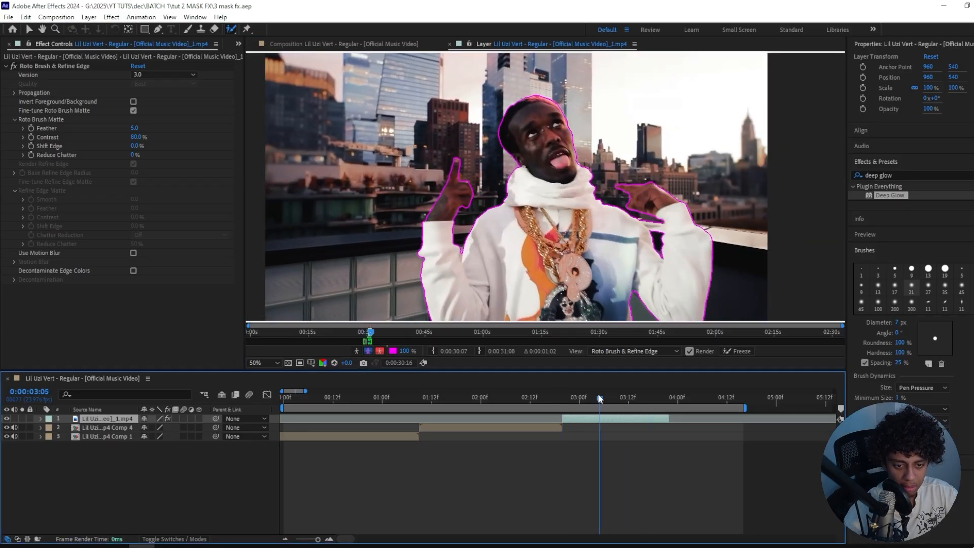
key(v)
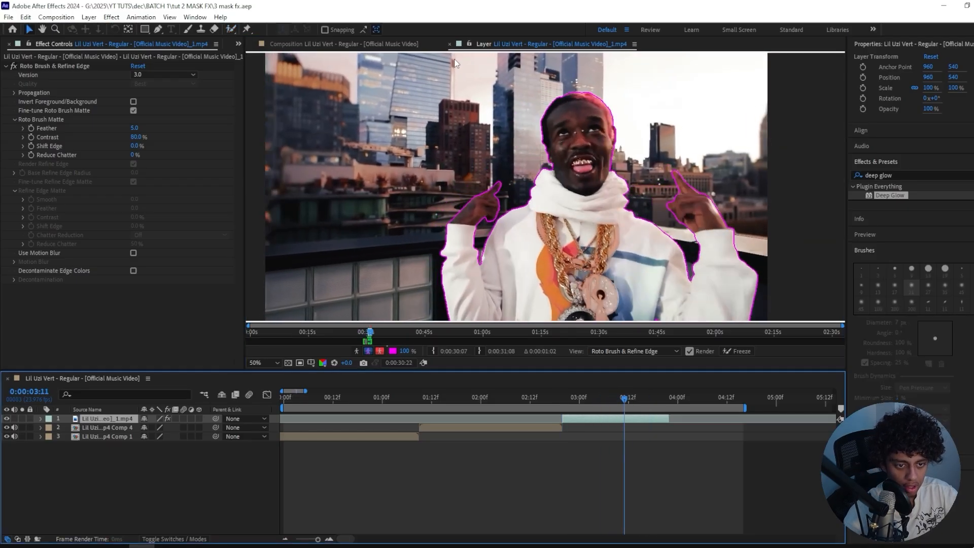
click(450, 44)
key(ctrl+space)
text(refine soft)
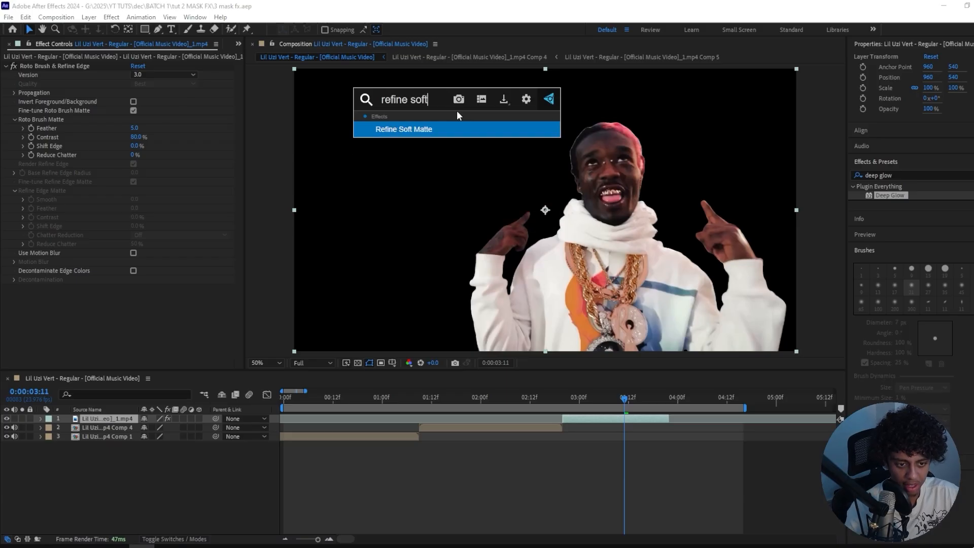
key(Return)
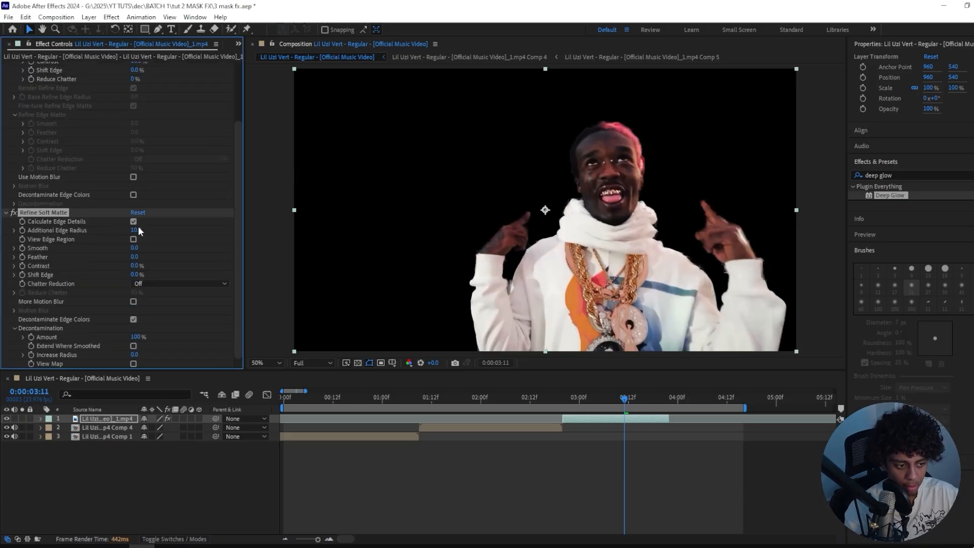
Set Refine Soft Matte's Additional Edge Radius to 3 and Feather to 6.6.
text(3)
key(Return)
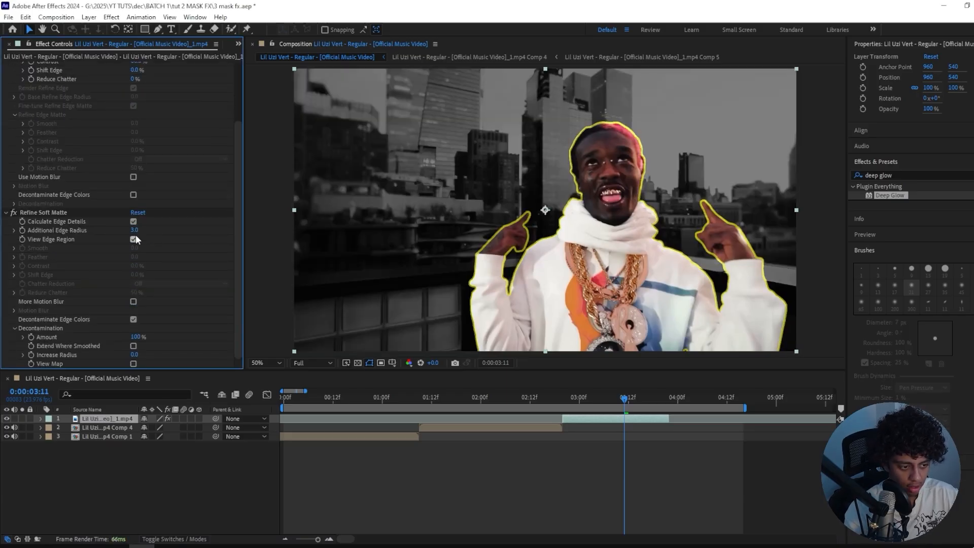
click(139, 231)
text(4)
key(Return)
drag(132, 256, 187, 247)
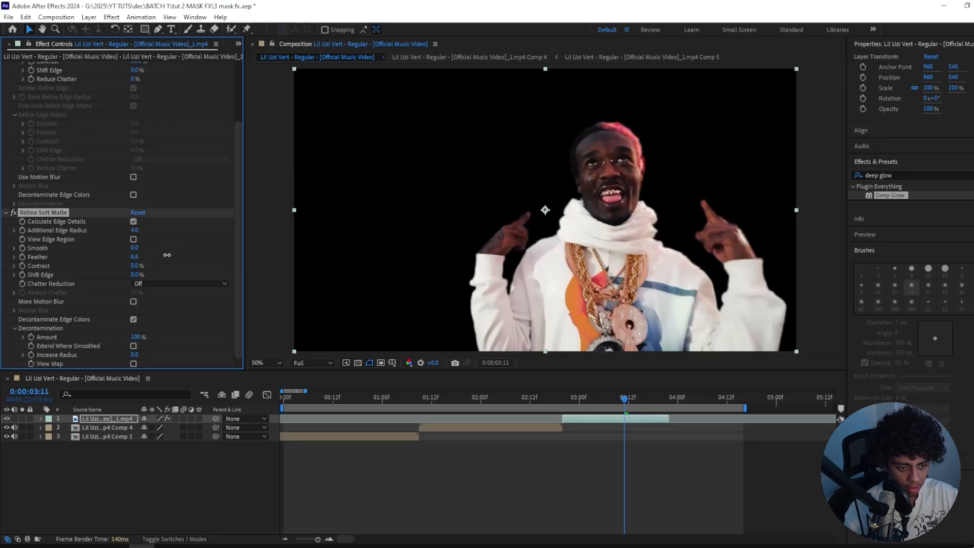
key(ctrl+z)
Duplicate the rotoscoped clip, shift the copy earlier to start at about 0:00:02:01, and remove its part after 0:00:02:20.
click(619, 403)
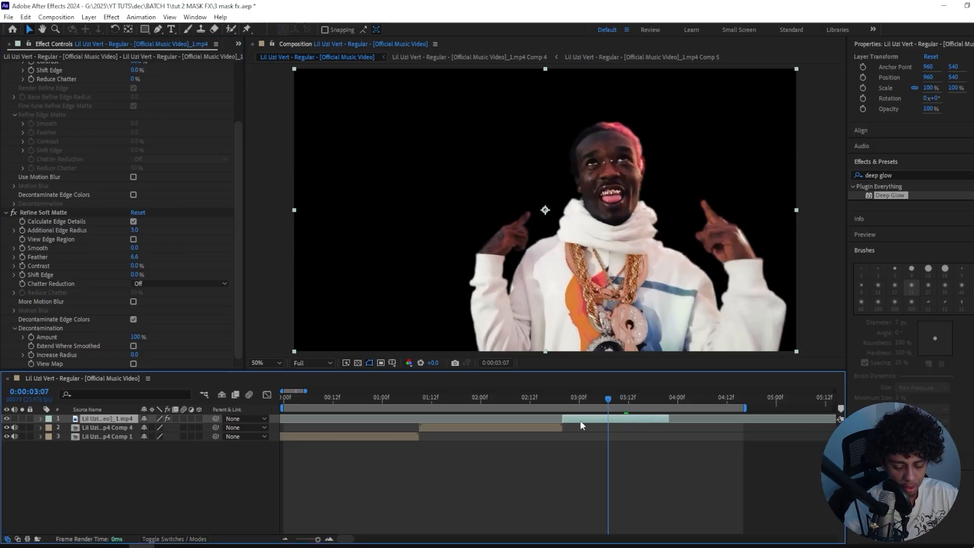
key(ctrl+d)
mouse_move(592, 416)
mouse_down()
mouse_move(519, 418)
mouse_move(562, 401)
mouse_up()
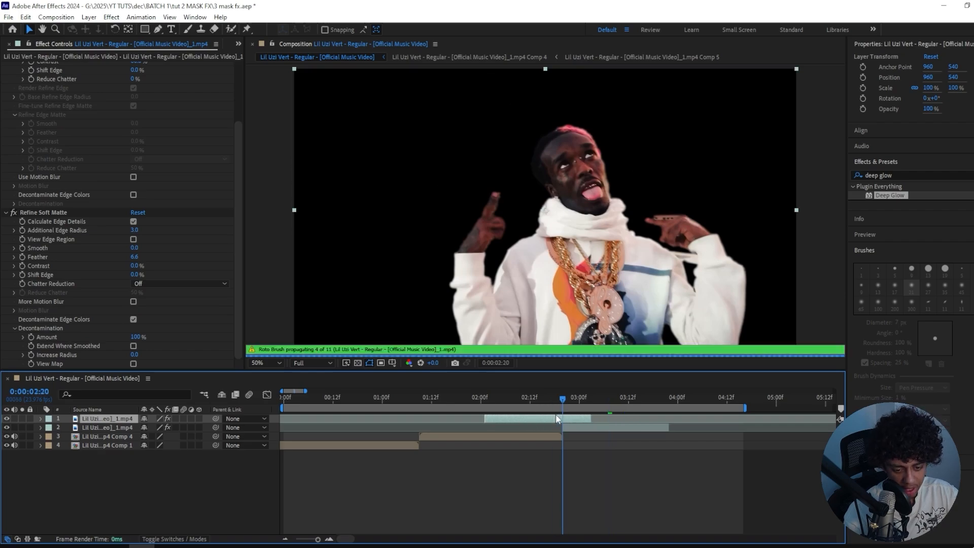
key(ctrl+shift+d)
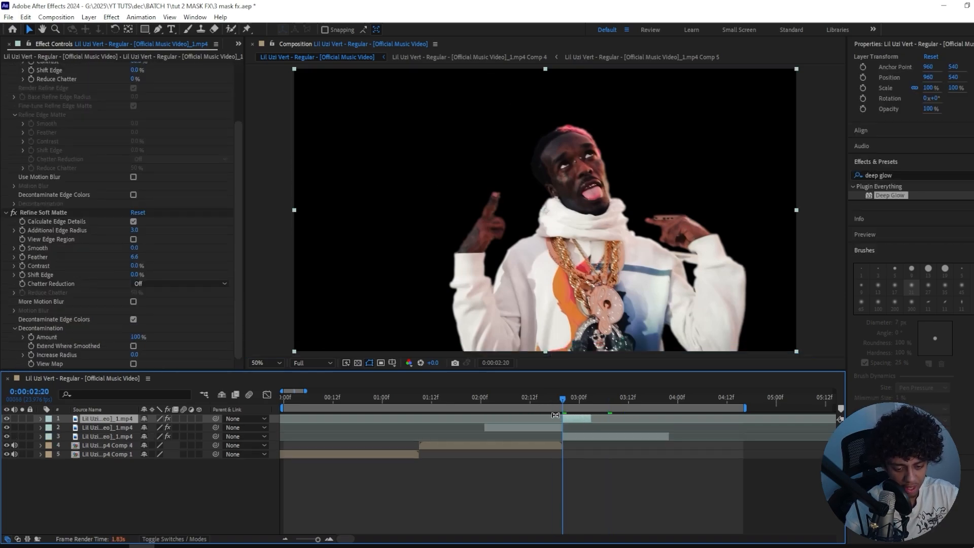
key(Delete)
Time-reverse the shortened duplicate of the rotoscoped clip.
click(576, 425)
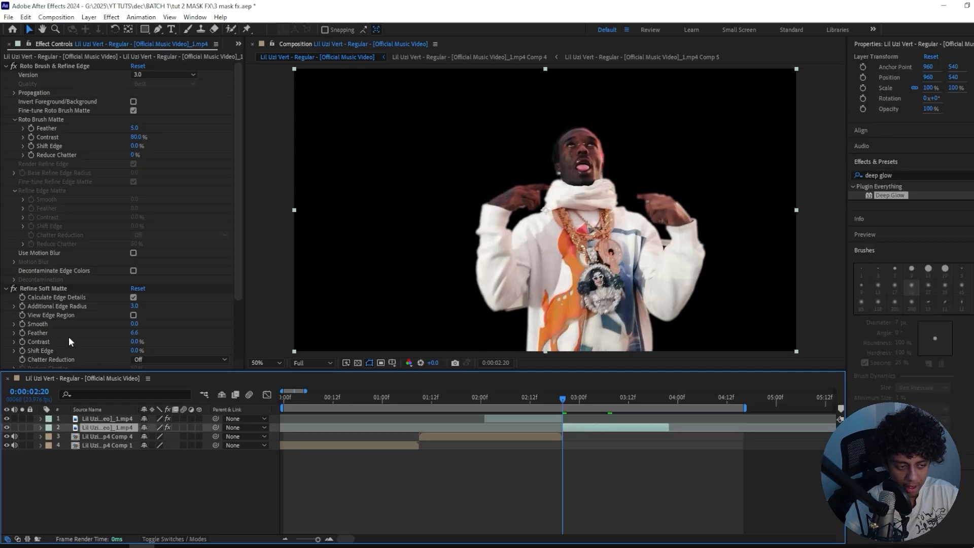
drag(562, 398, 551, 399)
right_click(556, 417)
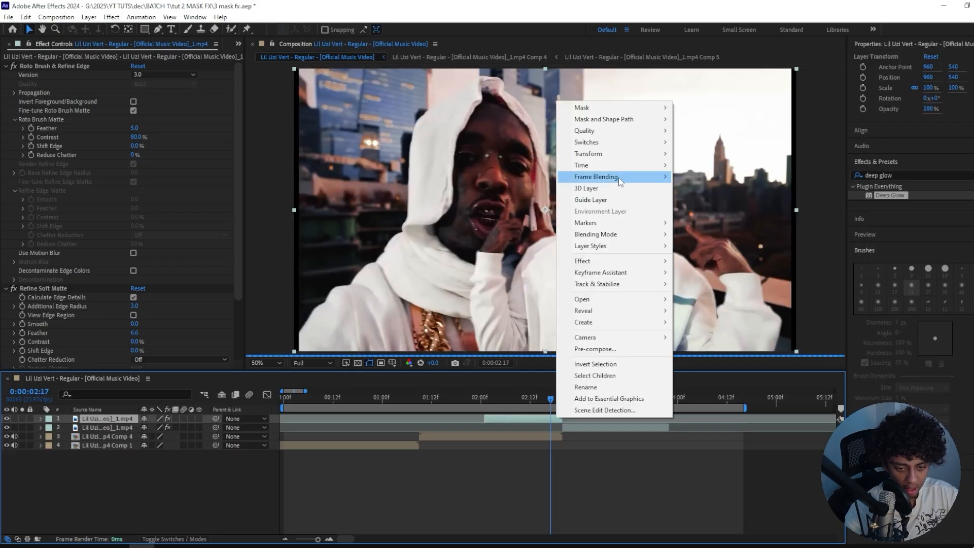
mouse_move(611, 167)
click(729, 182)
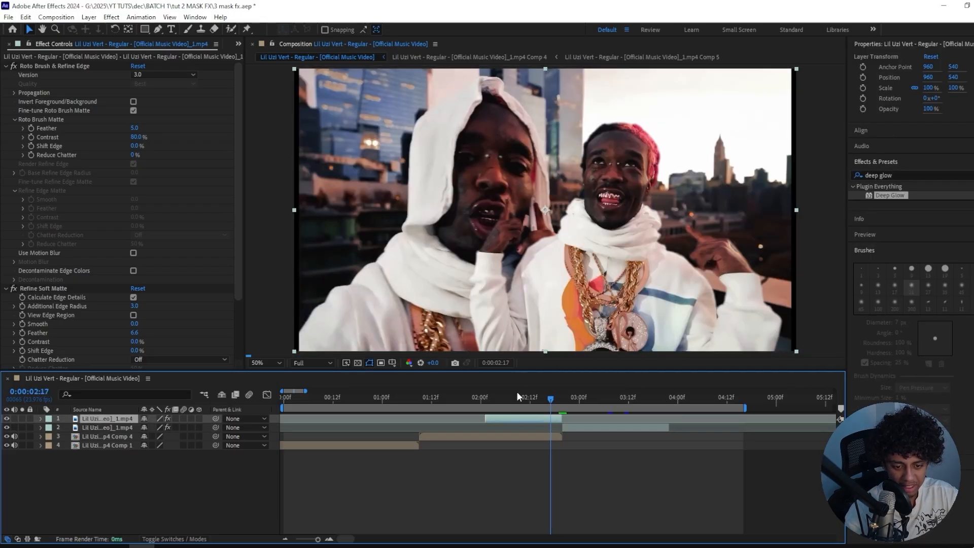
Lower the preview resolution to Third and start a preview from 0:00:01:22.
drag(551, 398, 473, 398)
click(310, 363)
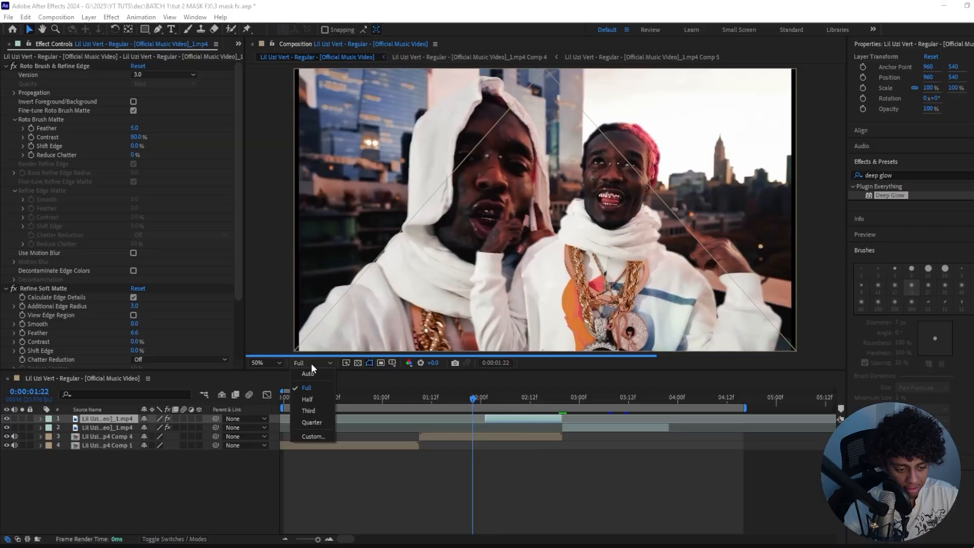
click(308, 411)
click(511, 447)
key(space)
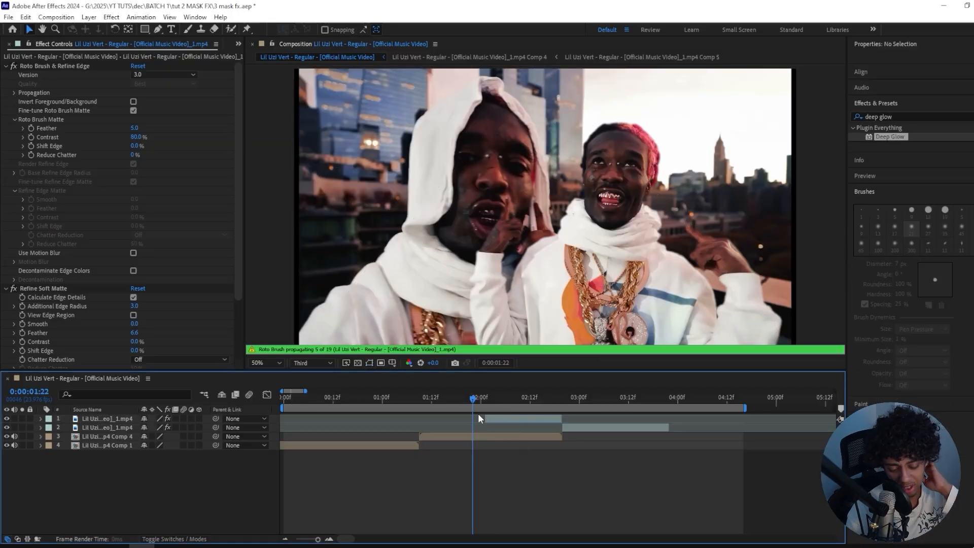
Play back the performer transition from 0:00:01:20 and from 0:00:02:02, and select the reversed copy at 0:00:02:19.
click(465, 398)
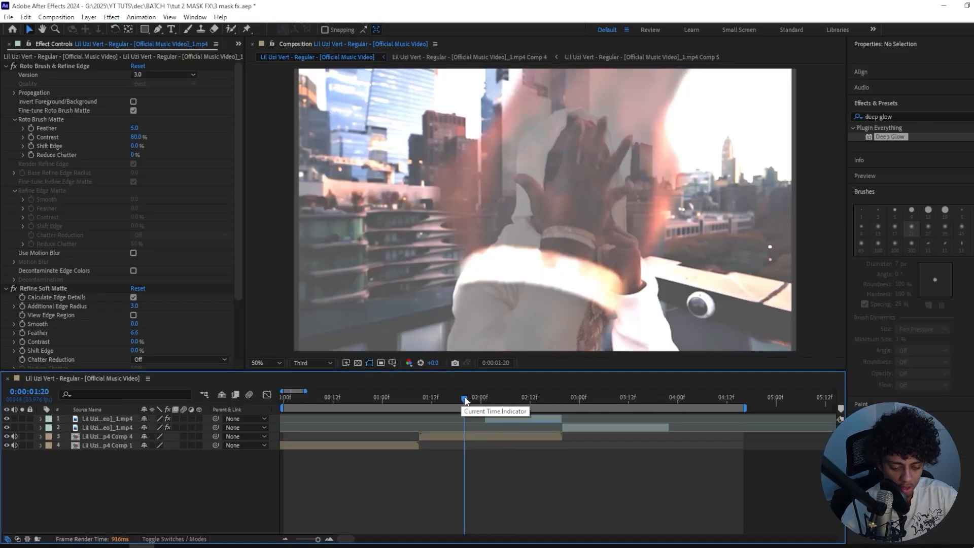
key(space)
drag(466, 400, 491, 400)
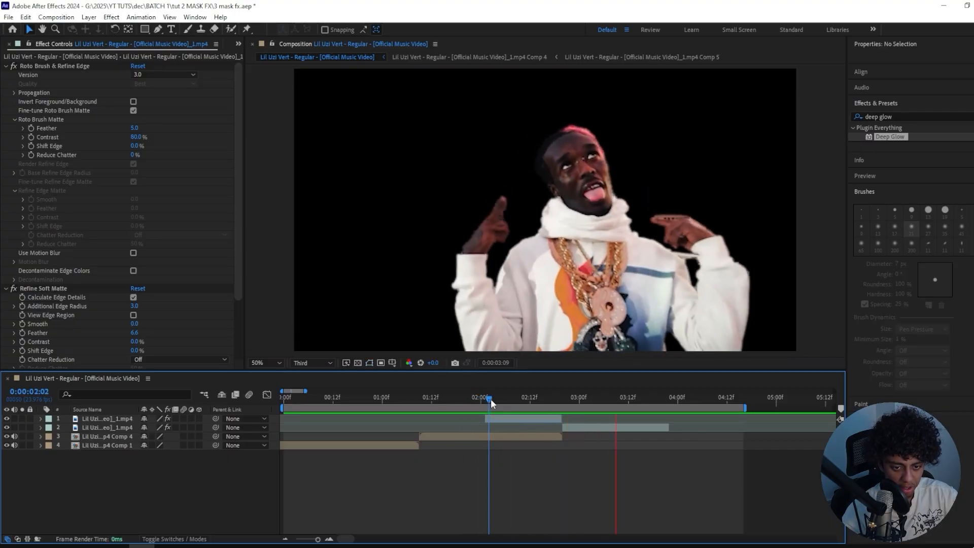
key(space)
key(space)
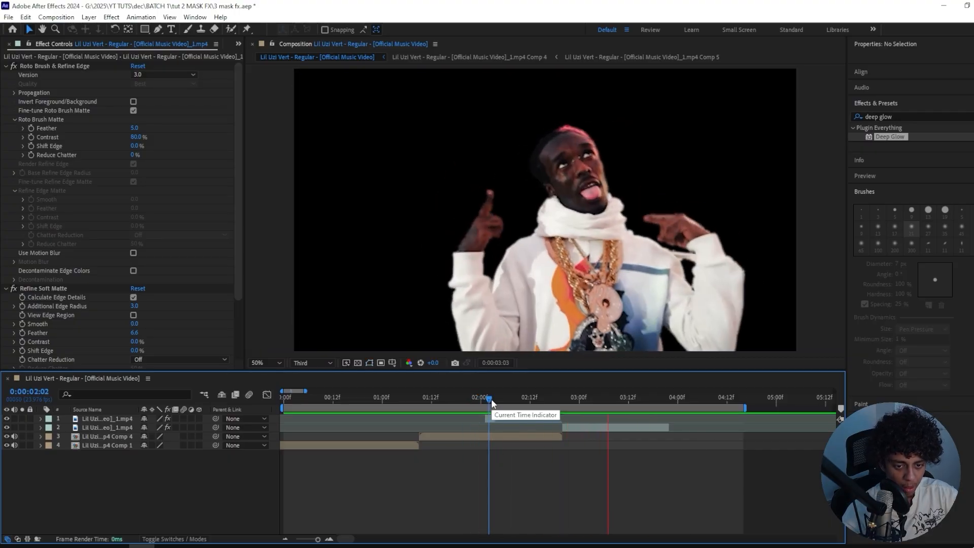
key(space)
drag(491, 398, 530, 400)
click(528, 419)
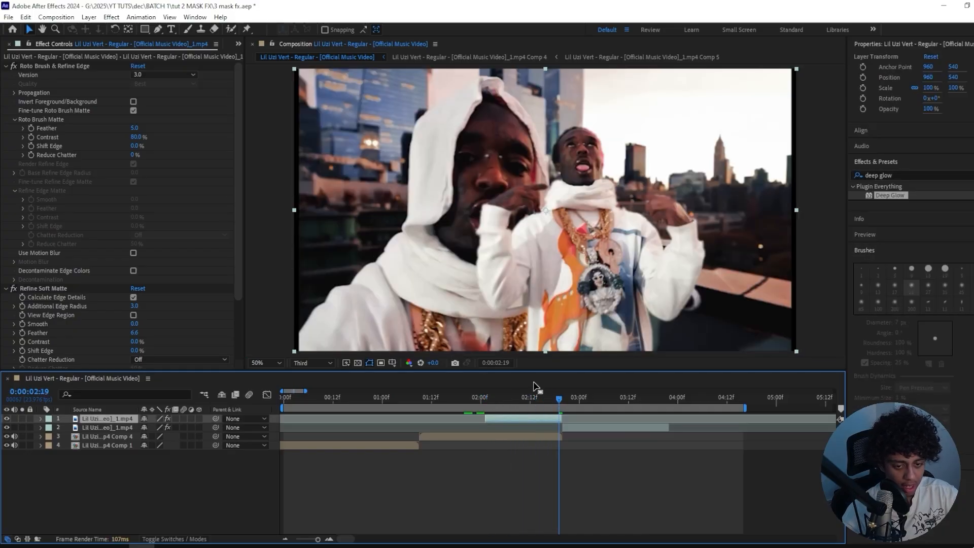
key(p)
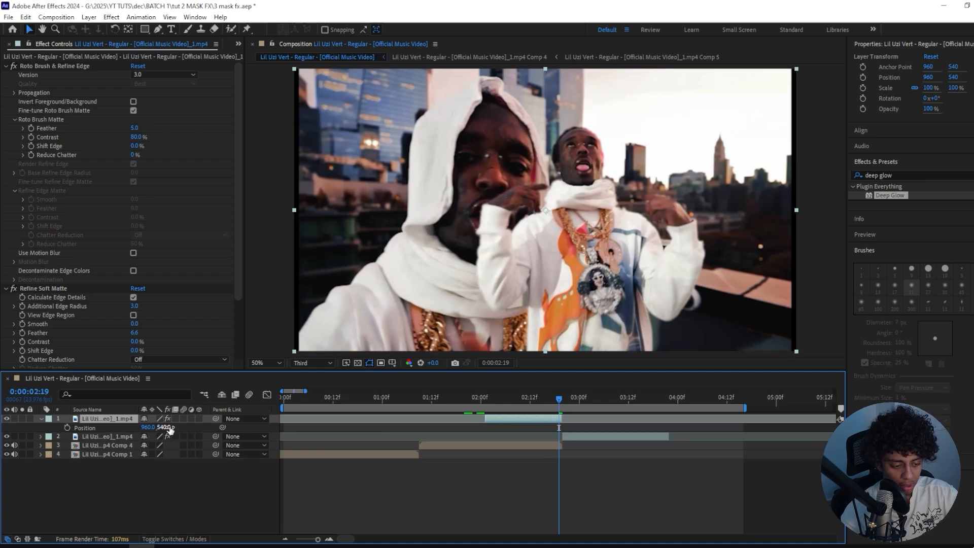
drag(165, 427, 559, 428)
key(ctrl+z)
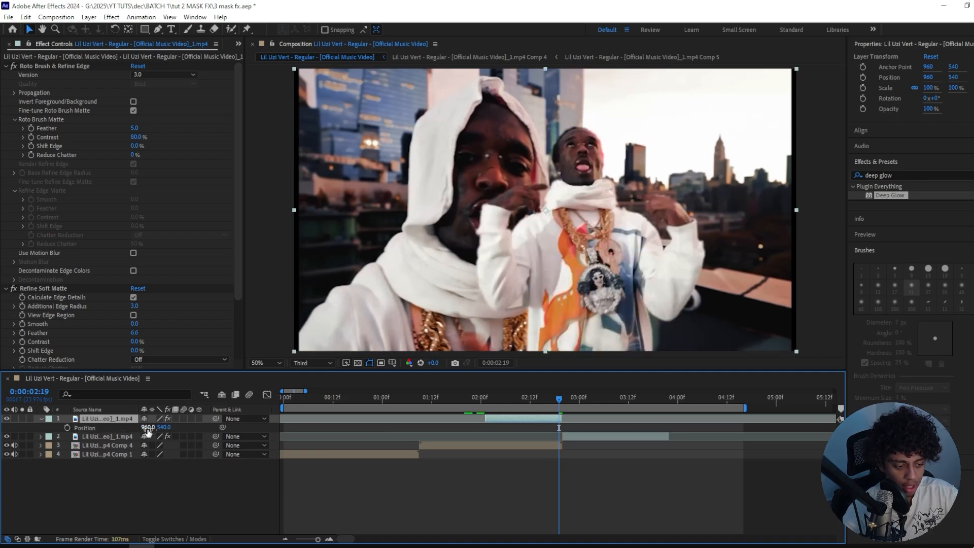
drag(146, 427, 972, 383)
drag(777, 389, 222, 382)
key(ctrl+z)
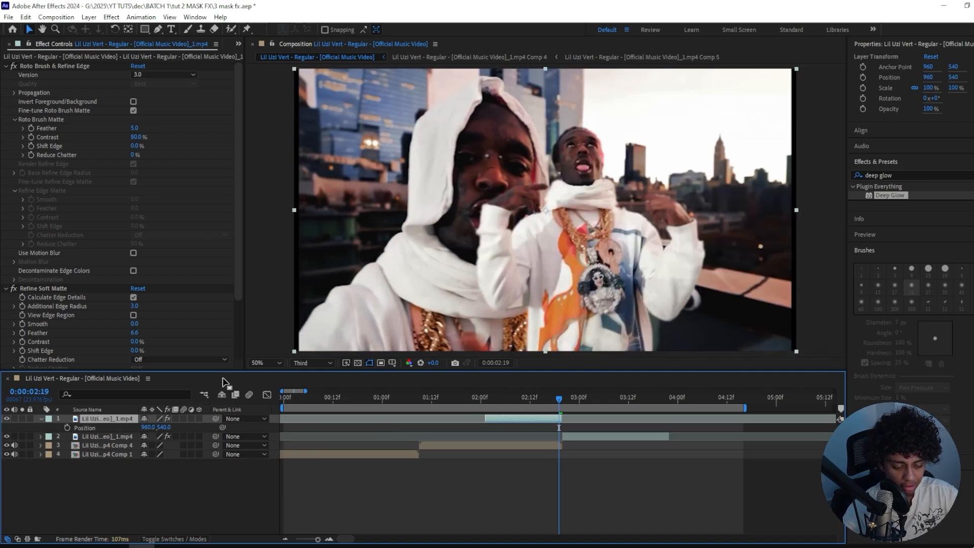
Move the reversed copy's anchor point near the frame's upper-left corner, at about 60, 62.
key(y)
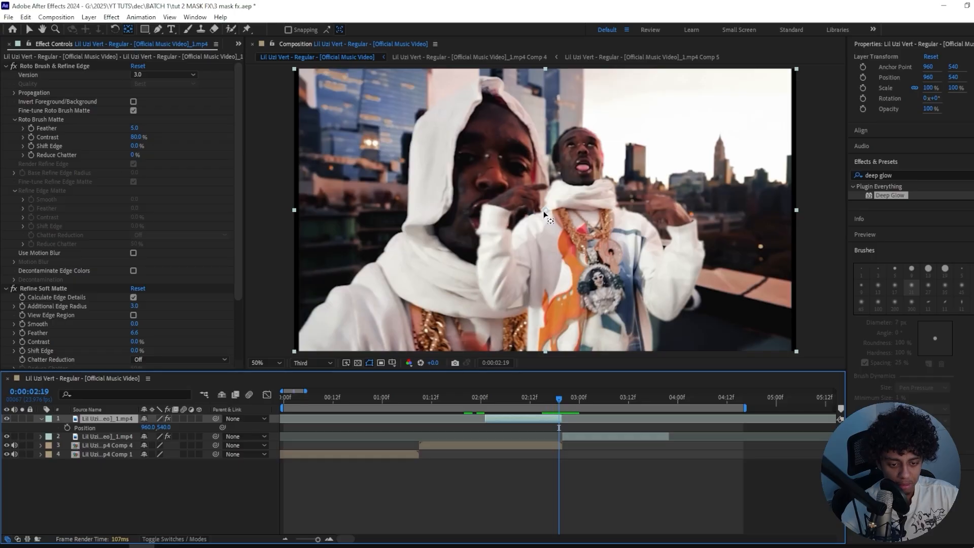
drag(546, 214, 525, 198)
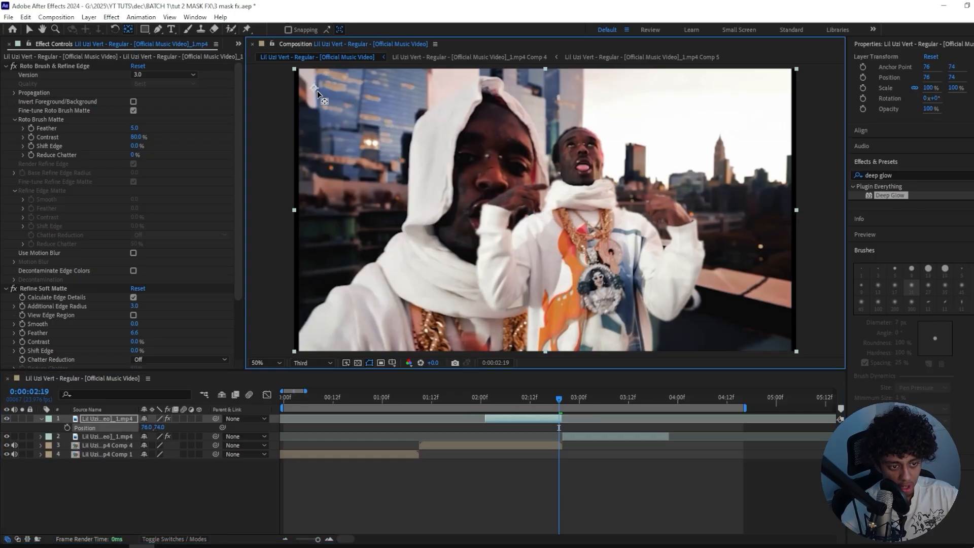
drag(317, 91, 310, 87)
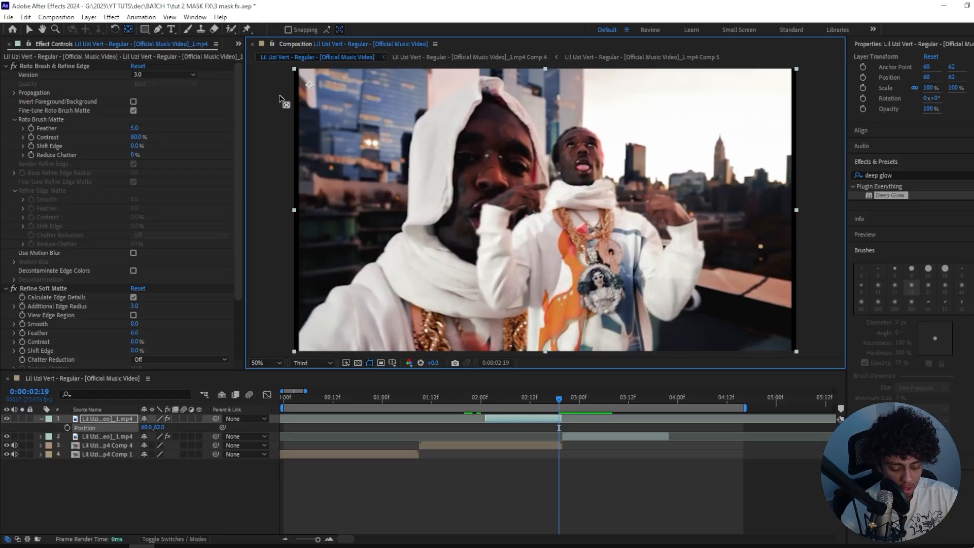
Animate the reversed copy's scale from 267% at 0:00:02:01 to 100% at 0:00:02:19, and play it back.
key(s)
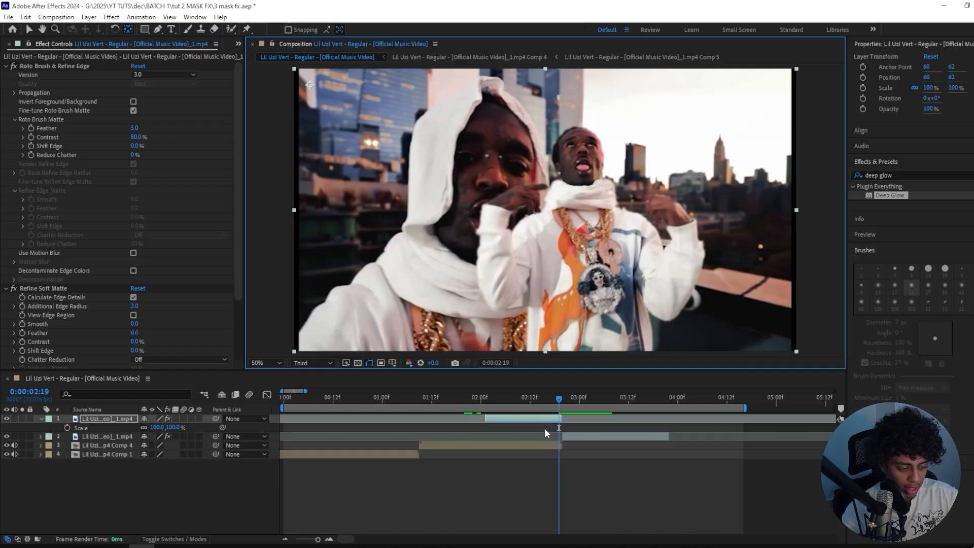
click(484, 401)
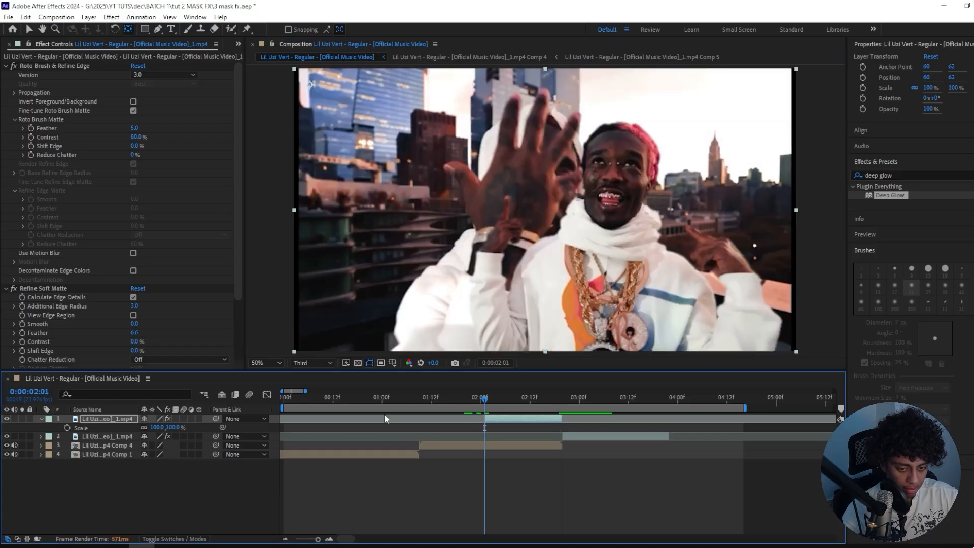
drag(160, 426, 247, 425)
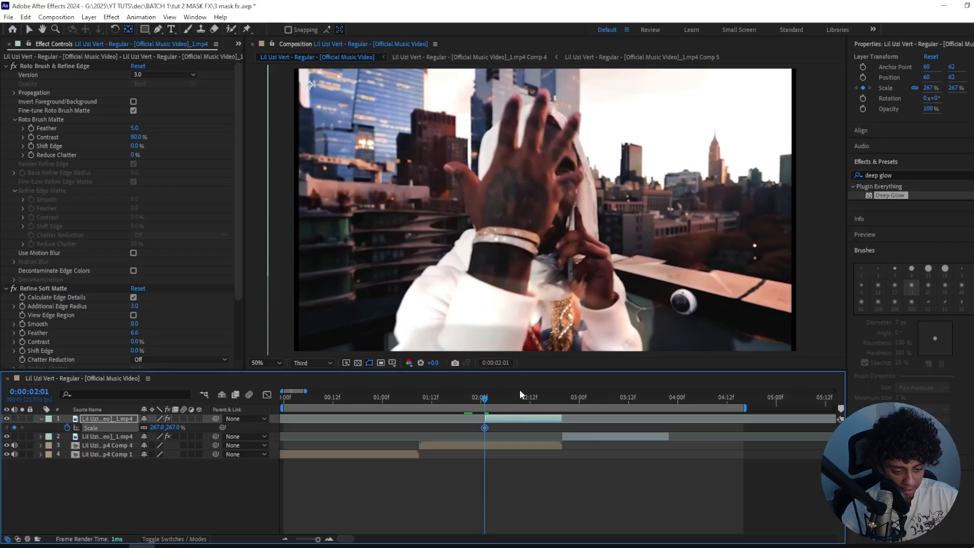
drag(495, 398, 558, 398)
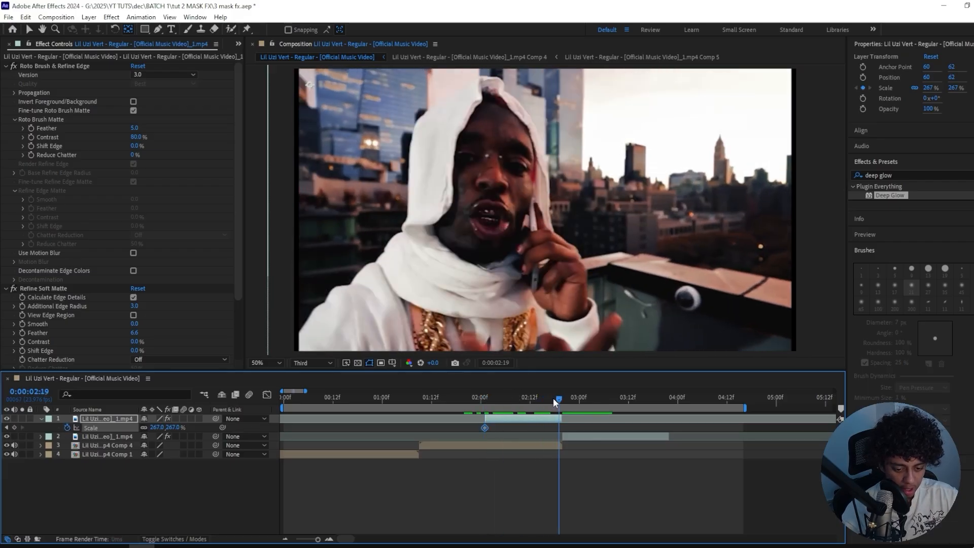
right_click(114, 429)
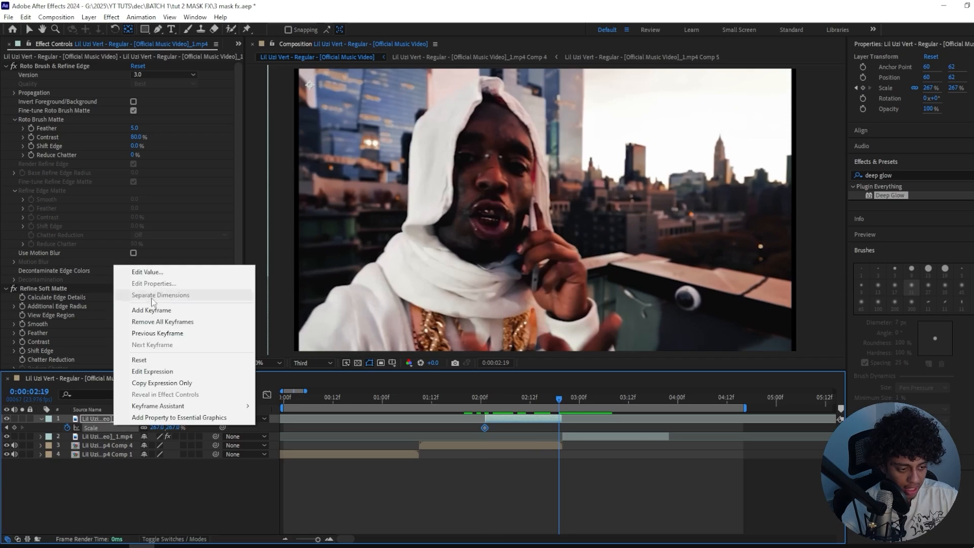
click(183, 364)
click(485, 400)
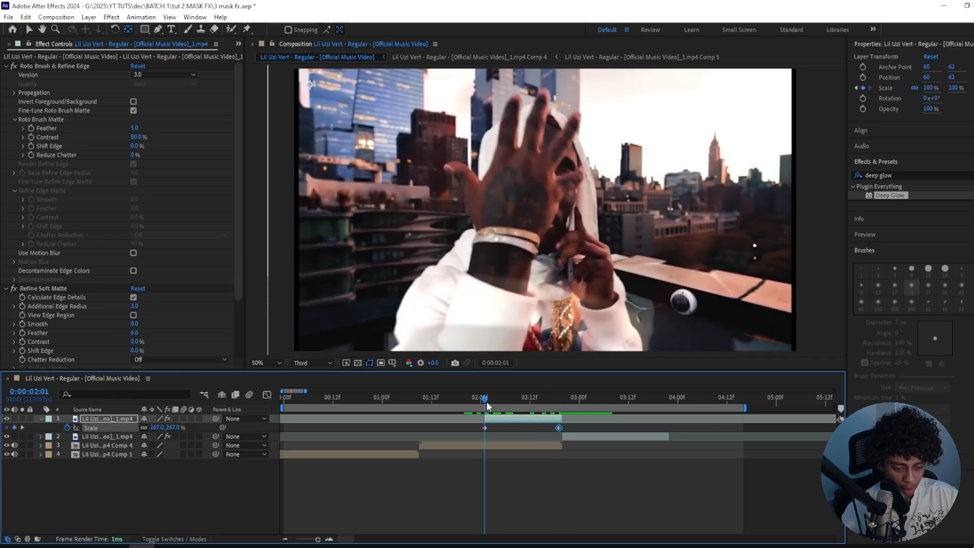
key(space)
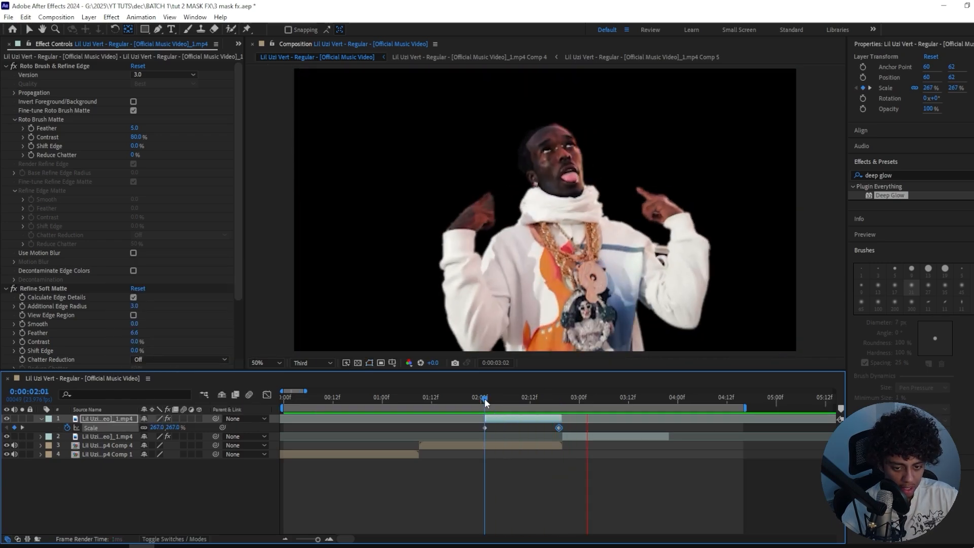
Apply Easy Ease to both scale keyframes of the reversed copy and enable motion blur on that layer.
drag(585, 430, 264, 423)
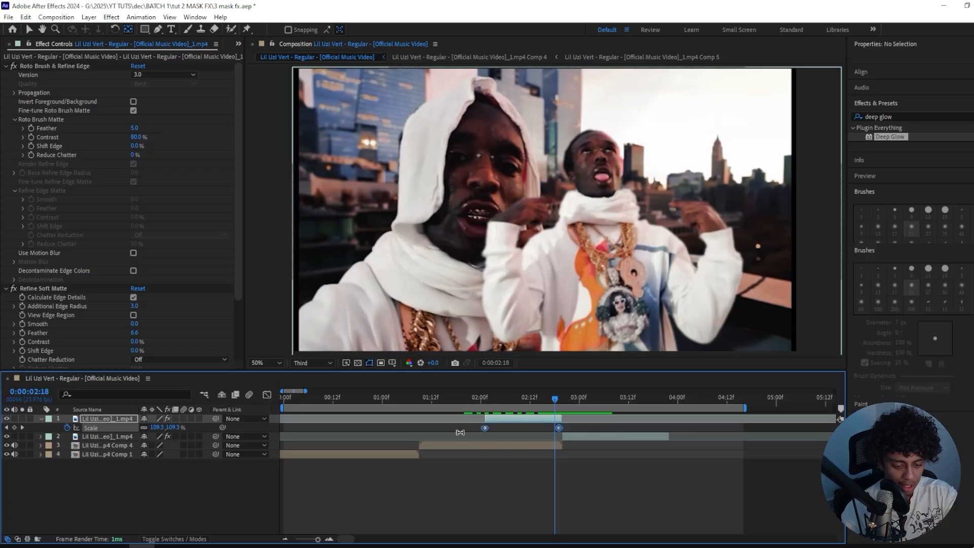
key(F9)
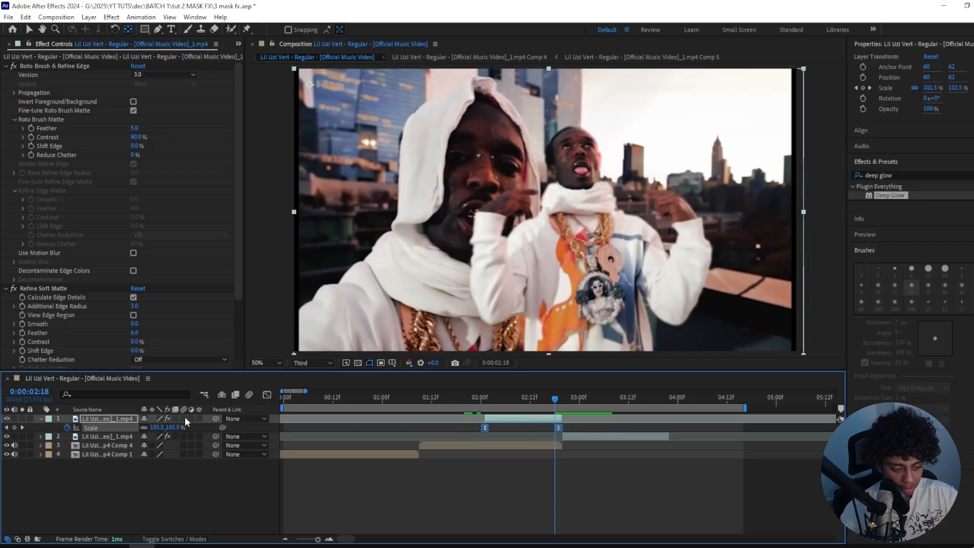
click(185, 418)
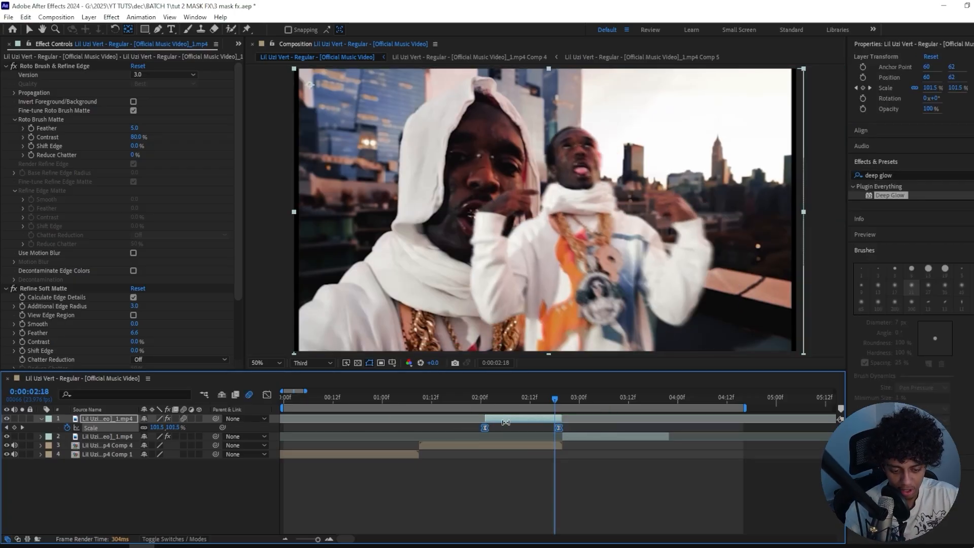
Reshape the reversed copy's scale curve so it falls steeply at the start and eases out slowly toward 100%.
click(267, 395)
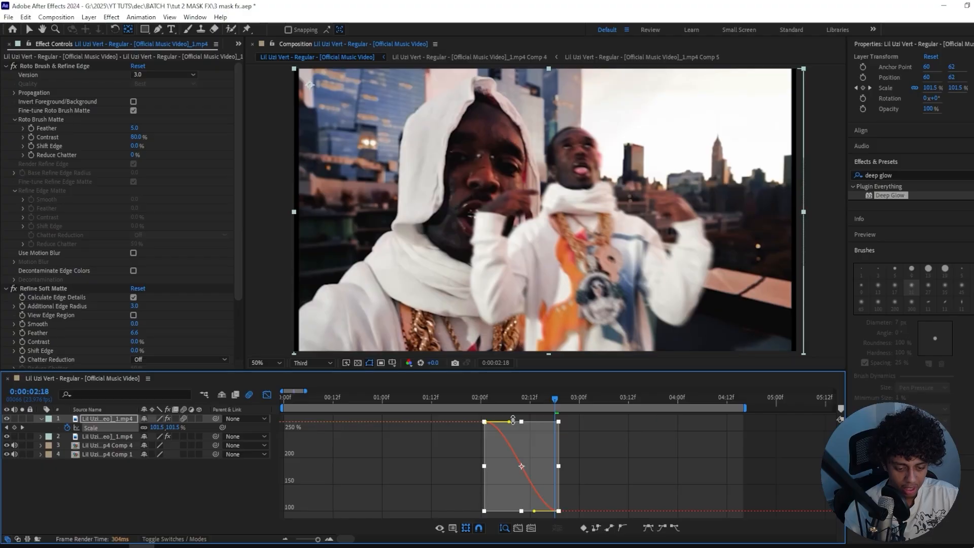
click(499, 429)
click(467, 528)
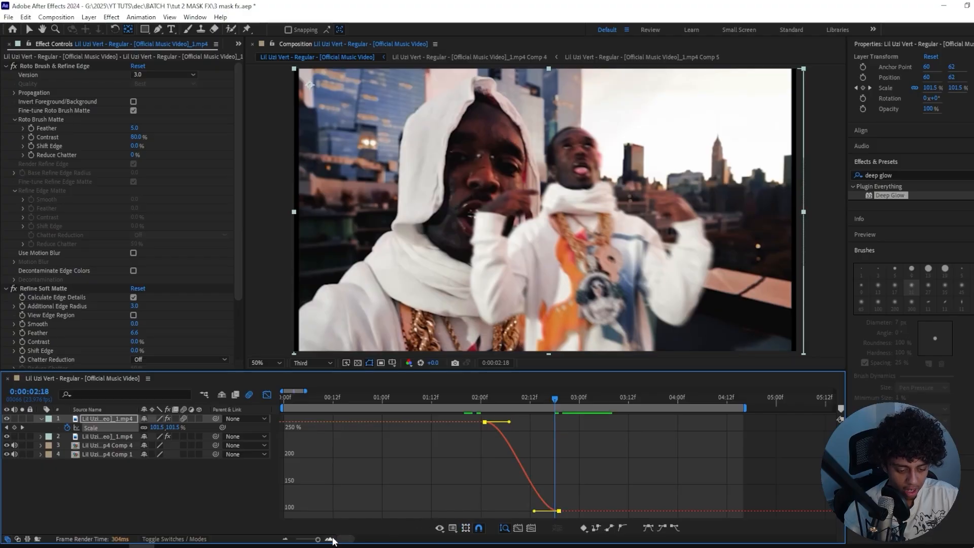
click(331, 539)
mouse_move(463, 422)
mouse_down()
mouse_move(391, 479)
mouse_move(414, 493)
mouse_up()
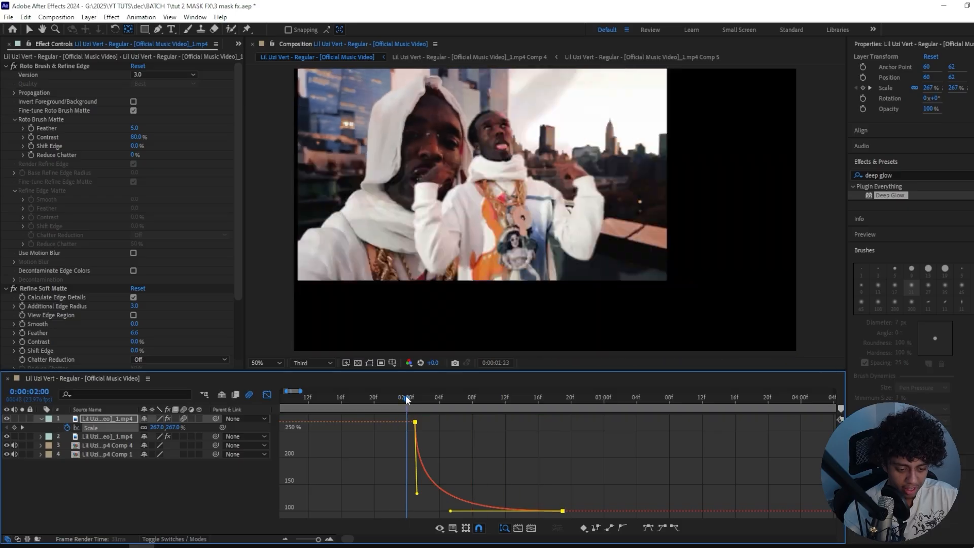
Play back the eased scale move from shortly before 0:00:02:01 and return to the layer bar view.
click(416, 400)
drag(417, 401, 351, 398)
key(space)
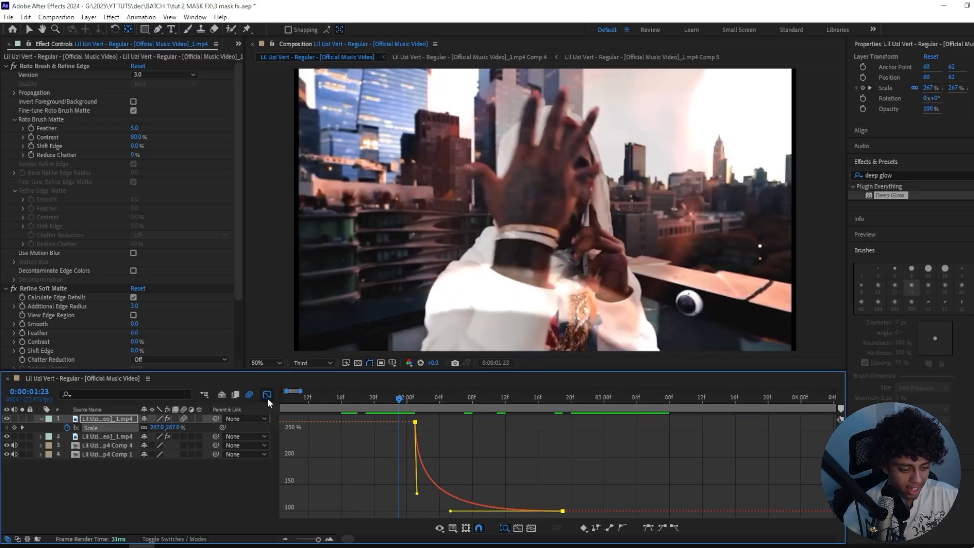
click(267, 395)
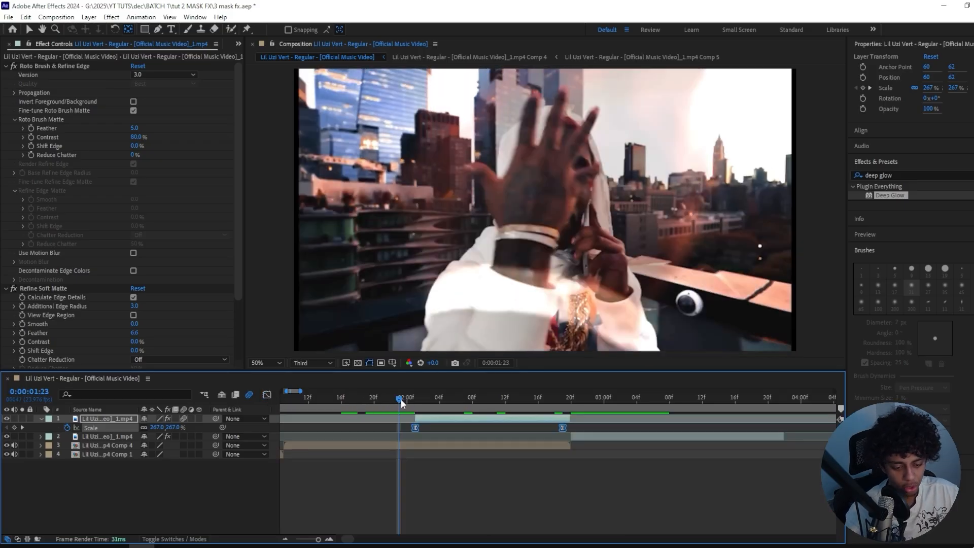
Apply Camera Lens Blur to the reversed copy and keyframe its Blur Radius at 20 at 0:00:02:01.
drag(400, 399, 419, 398)
key(ctrl+space)
text(camera)
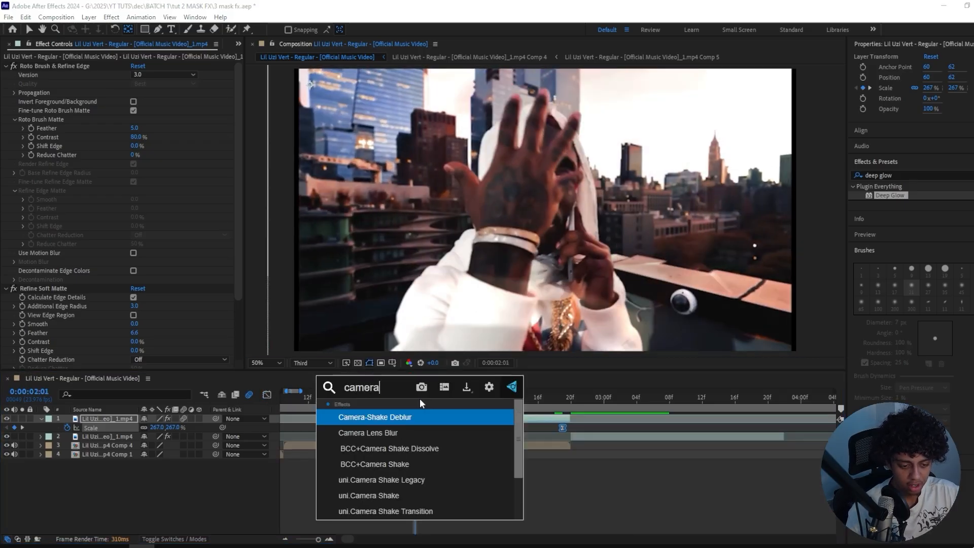
key(Down)
key(Return)
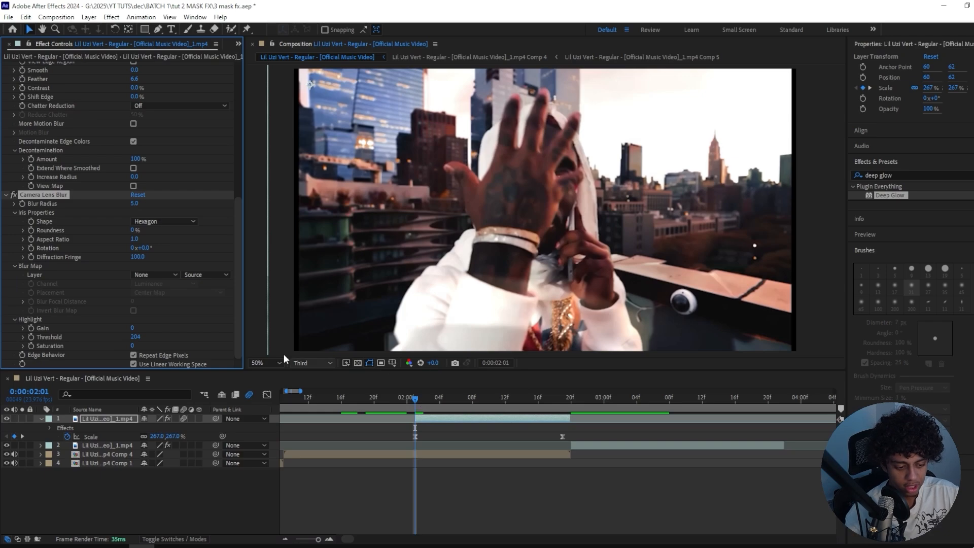
click(135, 203)
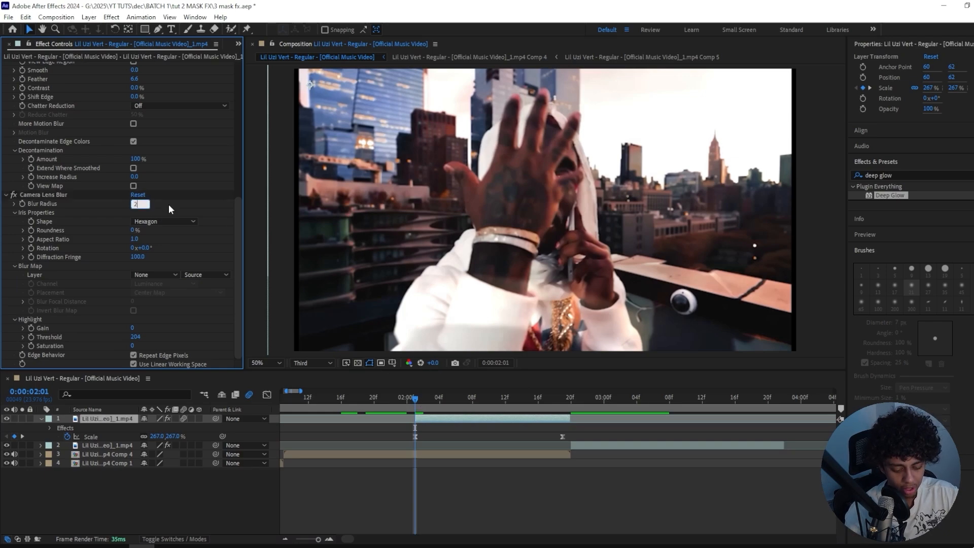
text(20)
key(Return)
click(22, 204)
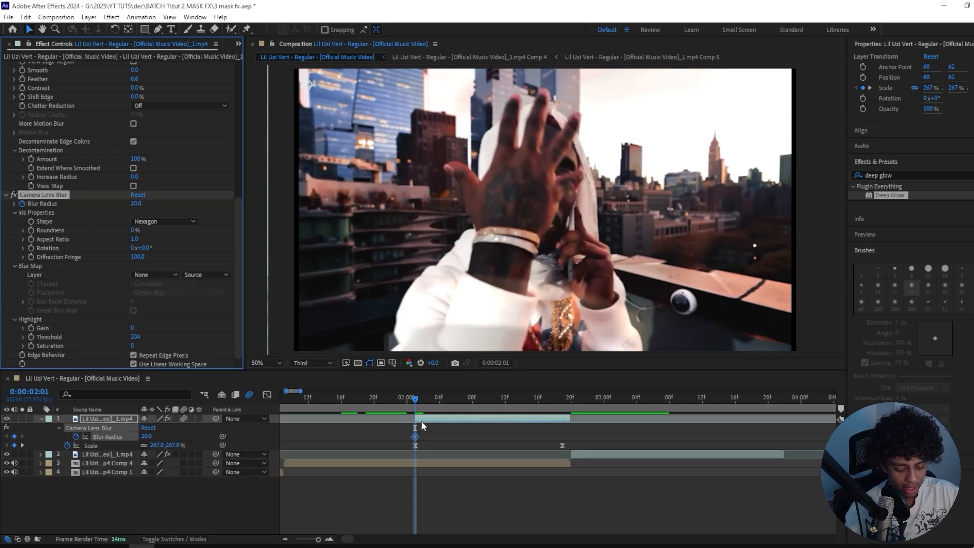
Keyframe the Blur Radius at 0 at 0:00:02:11, scrub through the blur animation, and save the project.
drag(412, 397, 498, 398)
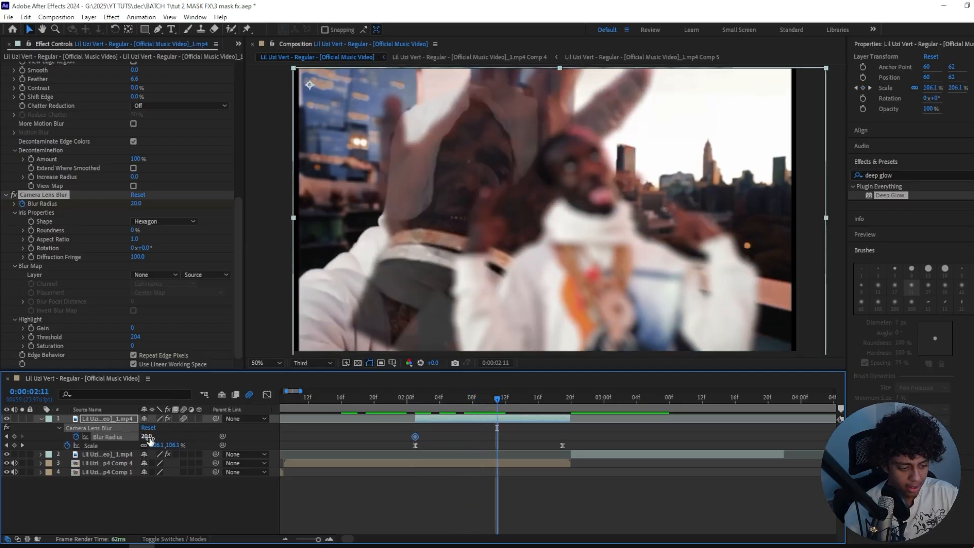
text(0)
key(Return)
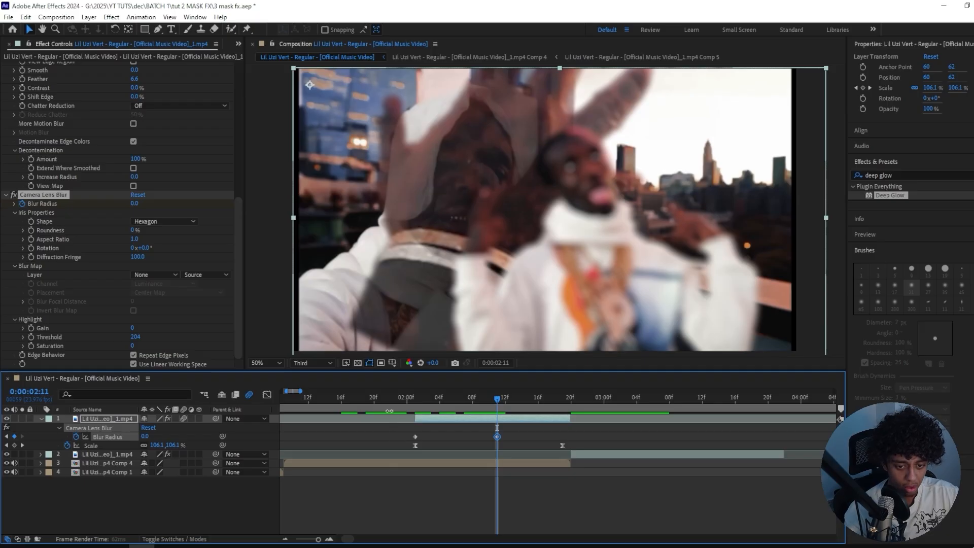
click(414, 401)
drag(415, 402, 507, 401)
key(F2)
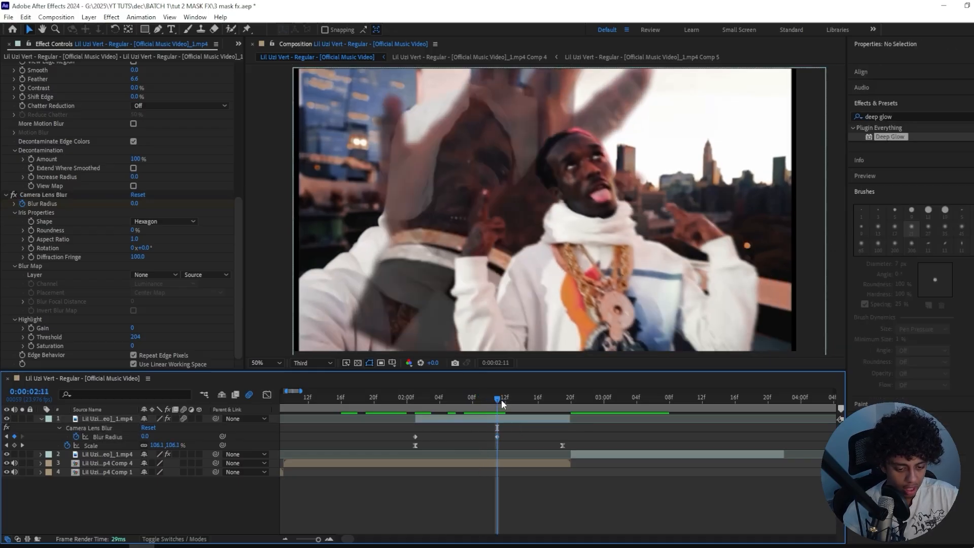
key(ctrl+s)
Duplicate the reversed copy and delete all effects from the lower duplicate, so it carries the full background.
click(559, 396)
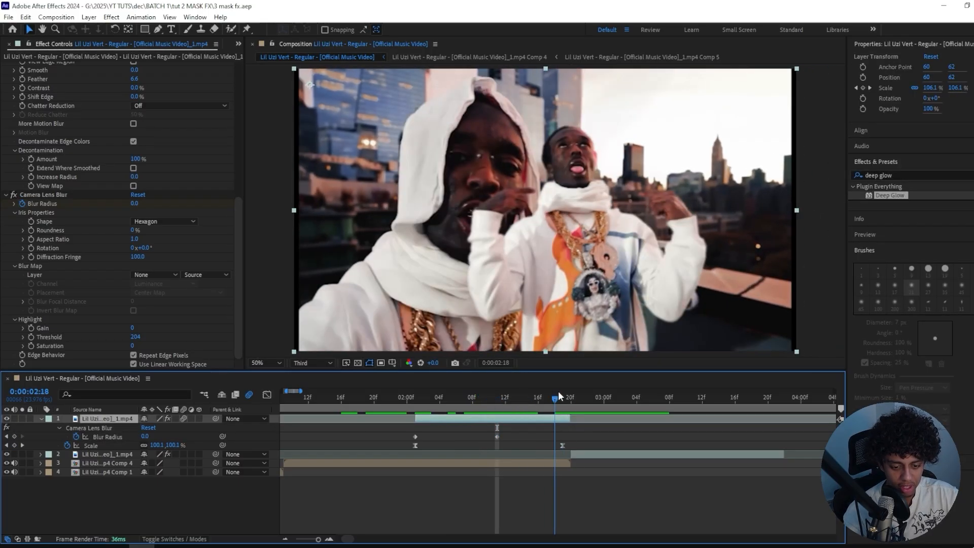
drag(558, 396, 532, 419)
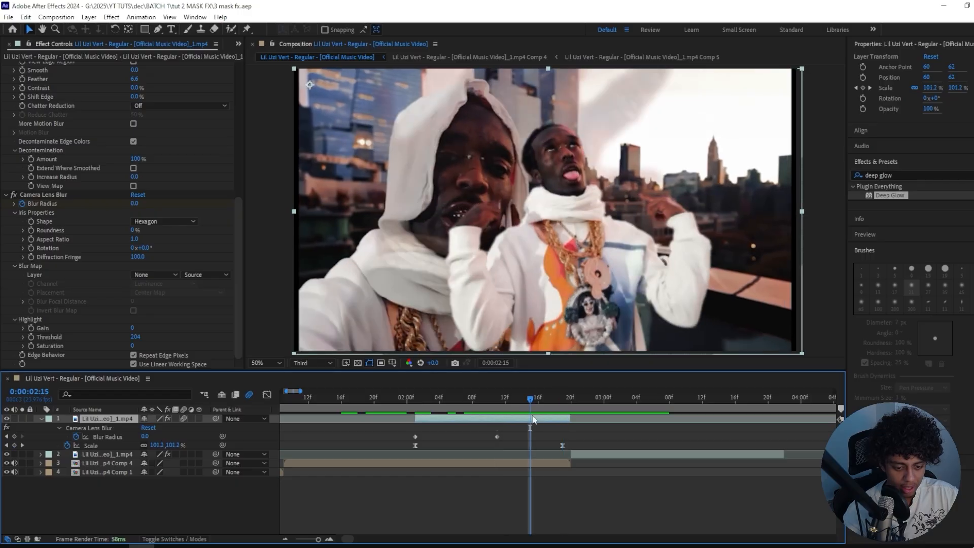
click(580, 455)
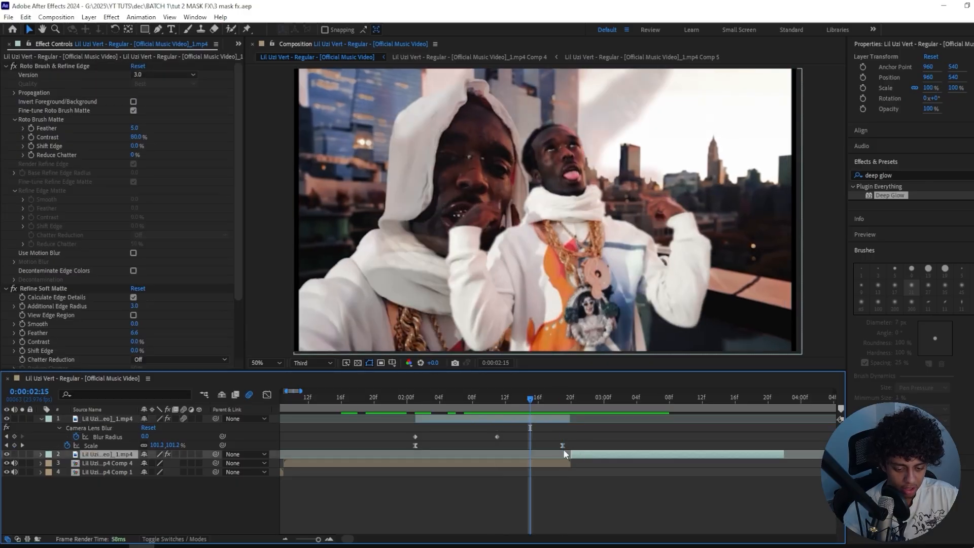
click(538, 417)
key(ctrl+d)
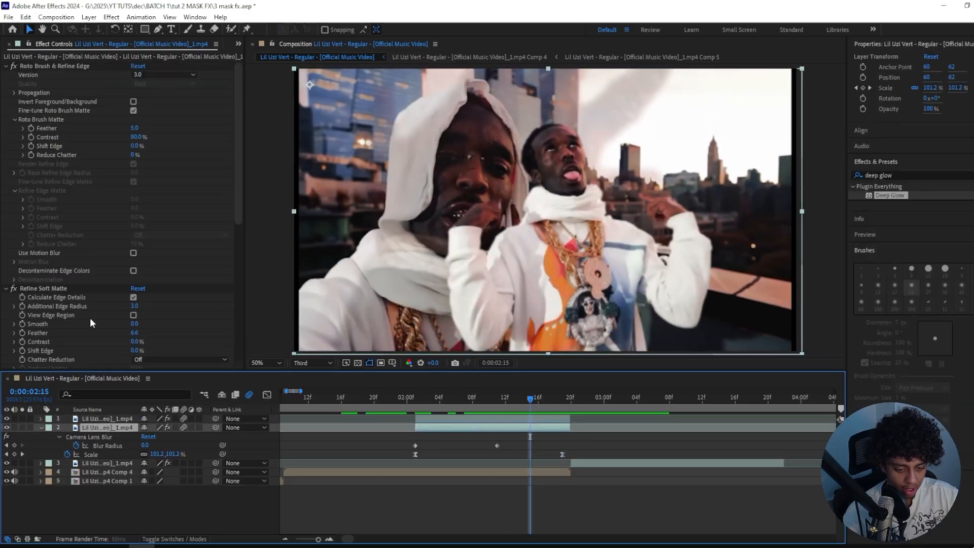
click(43, 299)
click(47, 289)
Center the background duplicate's anchor point at 960, 540, unlink its scale, and keyframe the width at 0% at 0:00:02:09.
drag(562, 401, 483, 412)
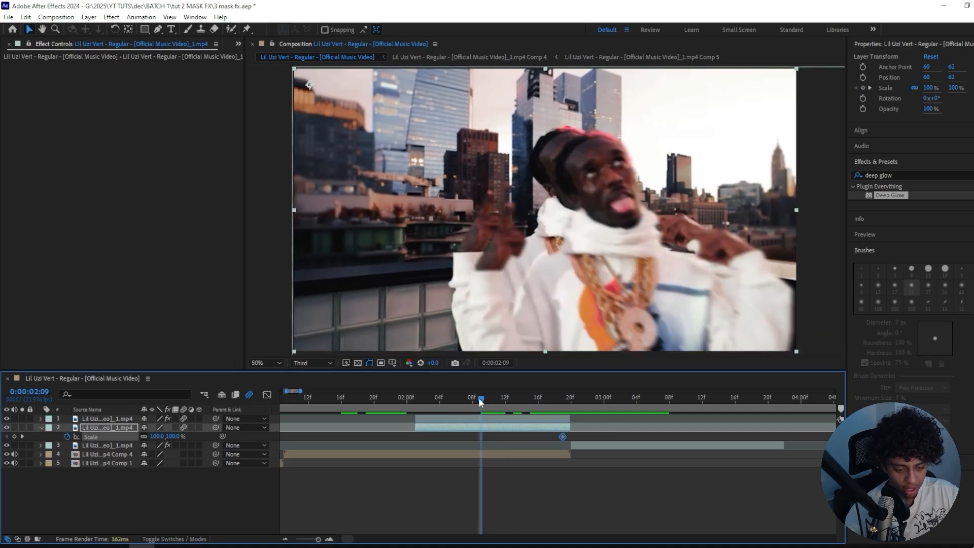
click(175, 500)
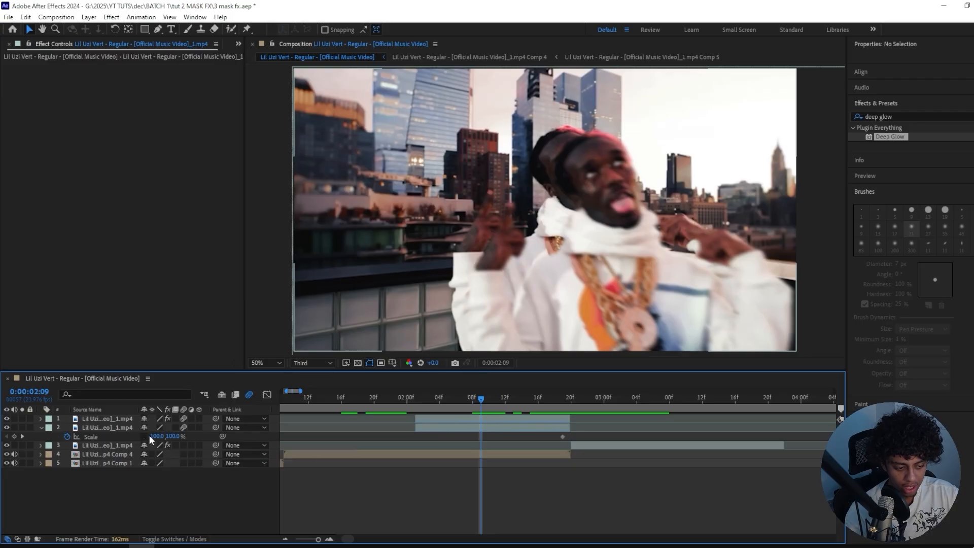
drag(155, 435, 149, 435)
key(ctrl+z)
key(y)
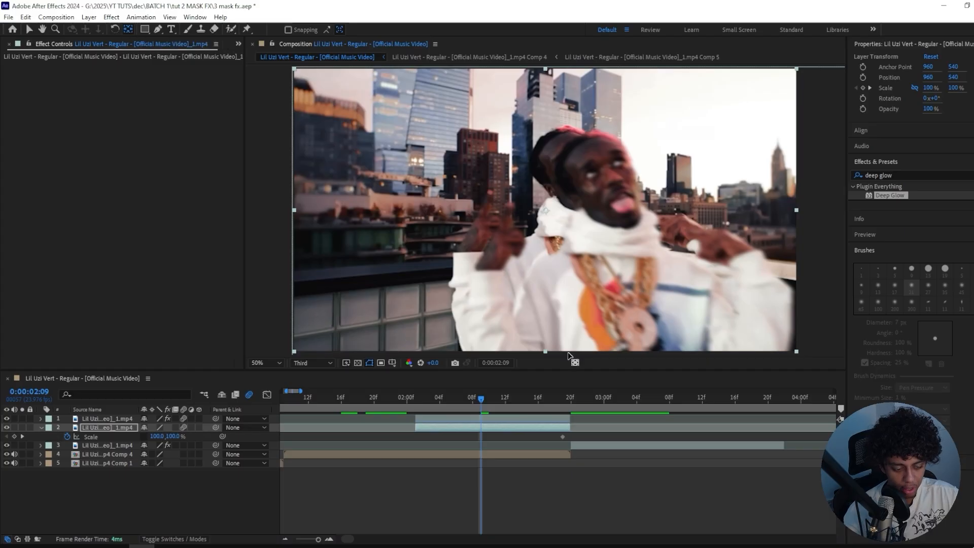
drag(156, 436, 113, 437)
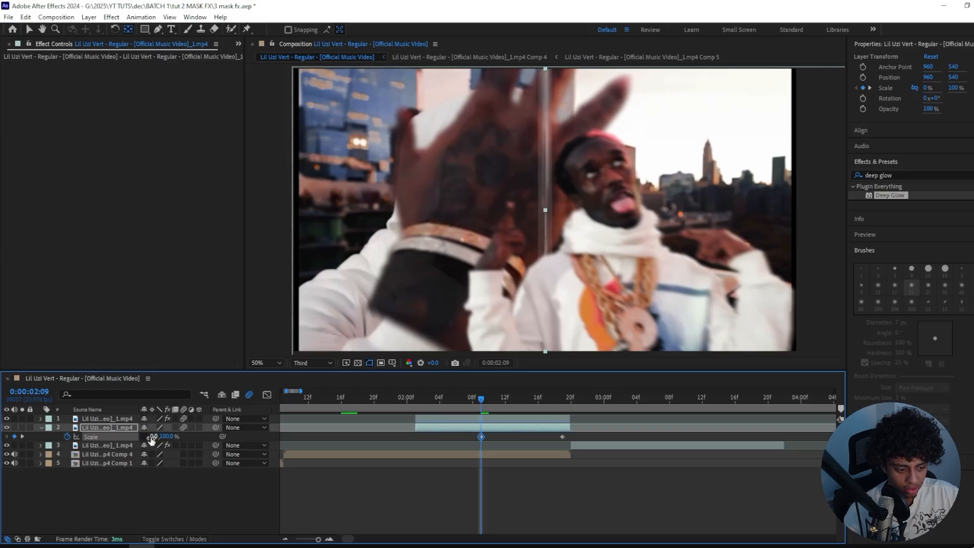
click(378, 487)
Play back the background's horizontal expansion from 0:00:02:05 and scrub to 0:00:02:11.
mouse_move(479, 400)
mouse_down()
mouse_move(558, 391)
mouse_move(491, 390)
mouse_up()
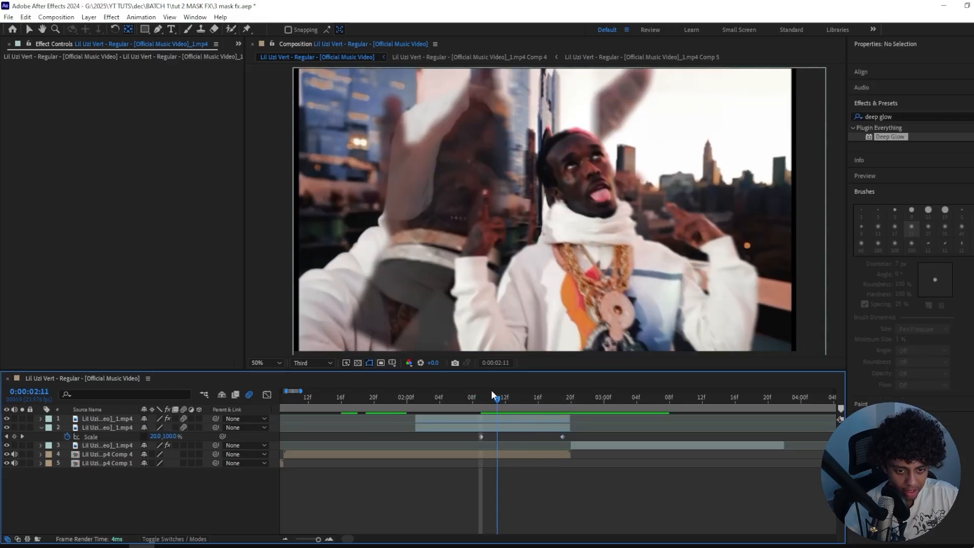
click(448, 400)
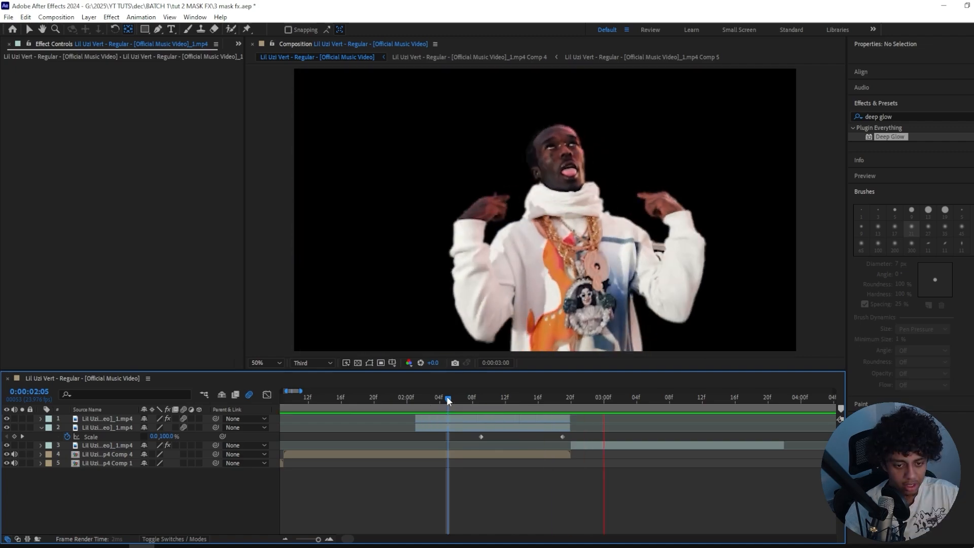
drag(448, 399, 497, 398)
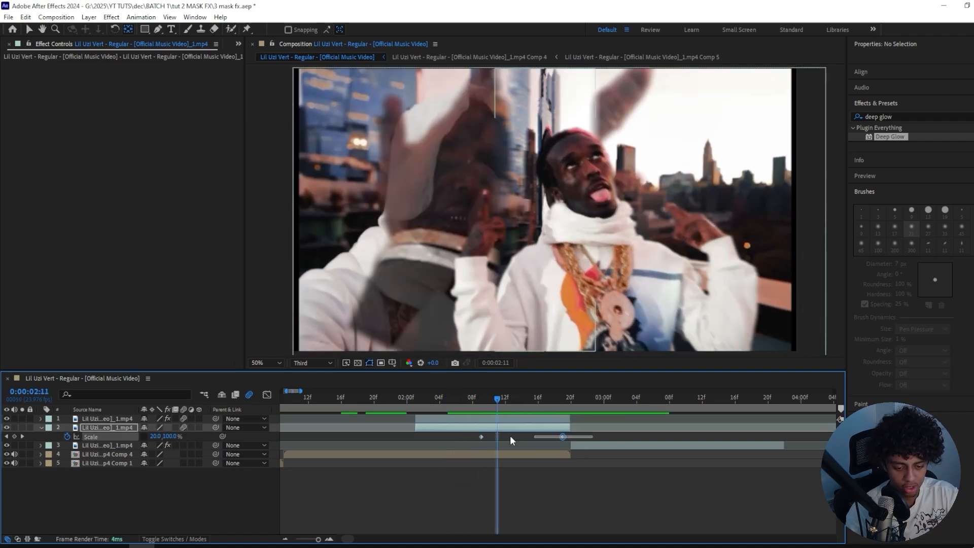
Apply Easy Ease to both scale keyframes of the background duplicate and check the frame at 0:00:02:14.
drag(510, 440, 434, 440)
key(F9)
click(522, 400)
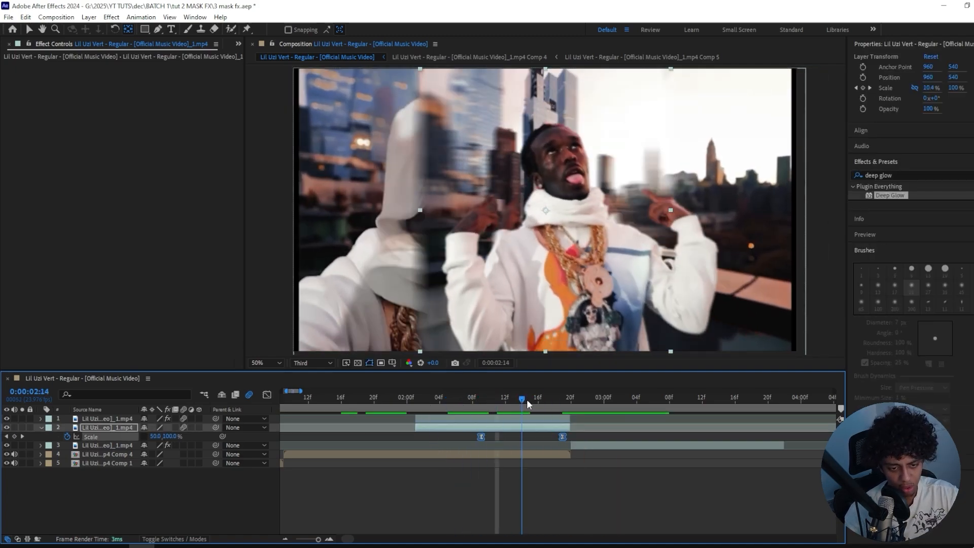
Duplicate the rotoscoped clip that starts at 0:00:02:20 and delete all effects from the lower copy.
drag(527, 404, 574, 397)
click(586, 444)
key(ctrl+d)
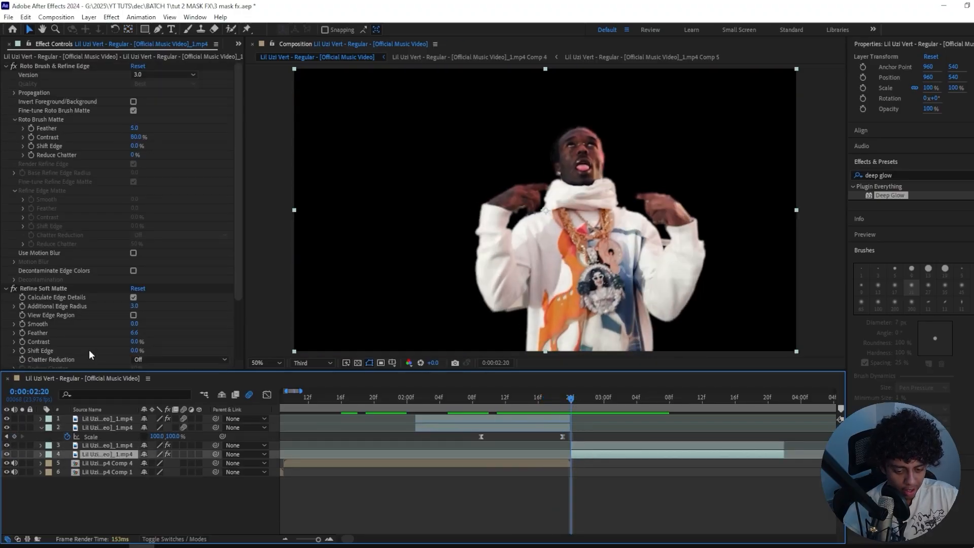
key(Delete)
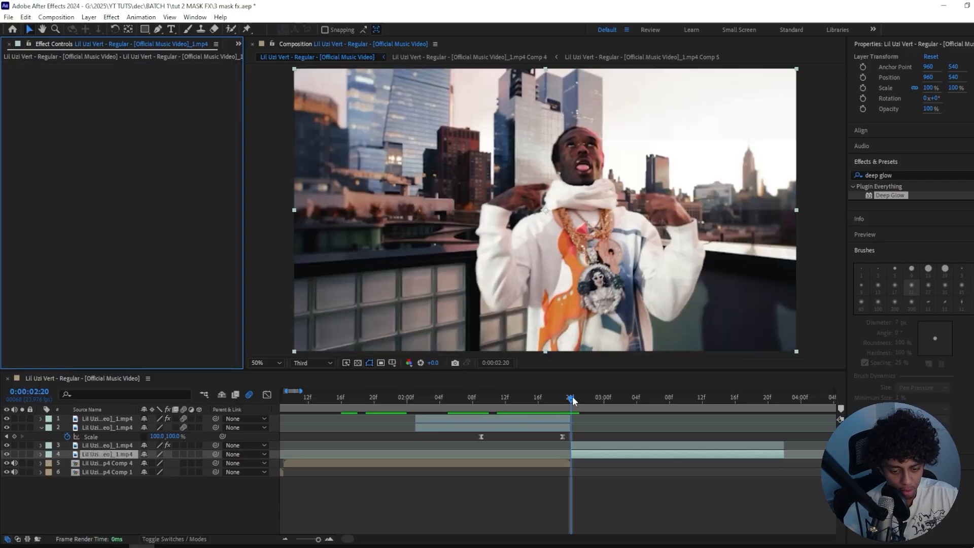
Play back the finished transition from 0:00:01:15 and return to 0:00:02:20.
drag(572, 397, 366, 420)
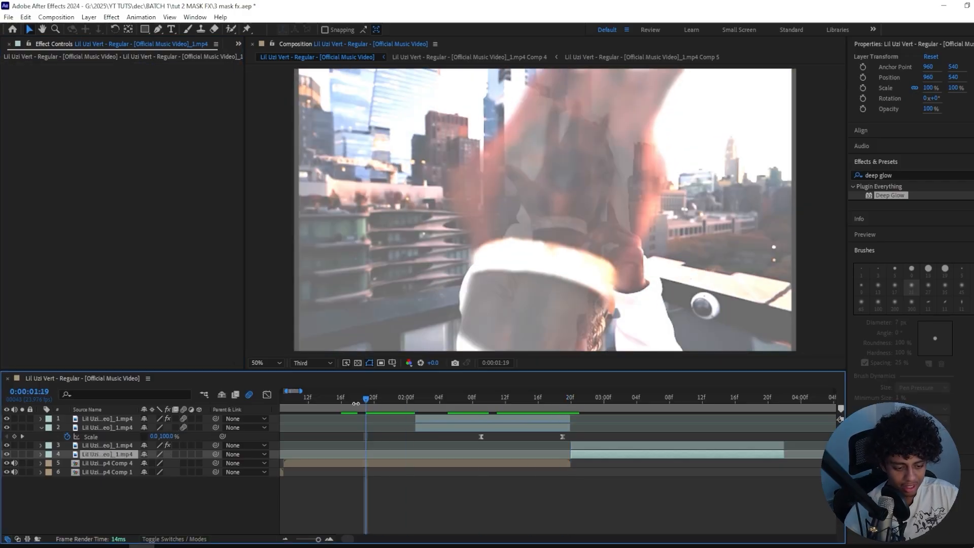
click(333, 399)
key(space)
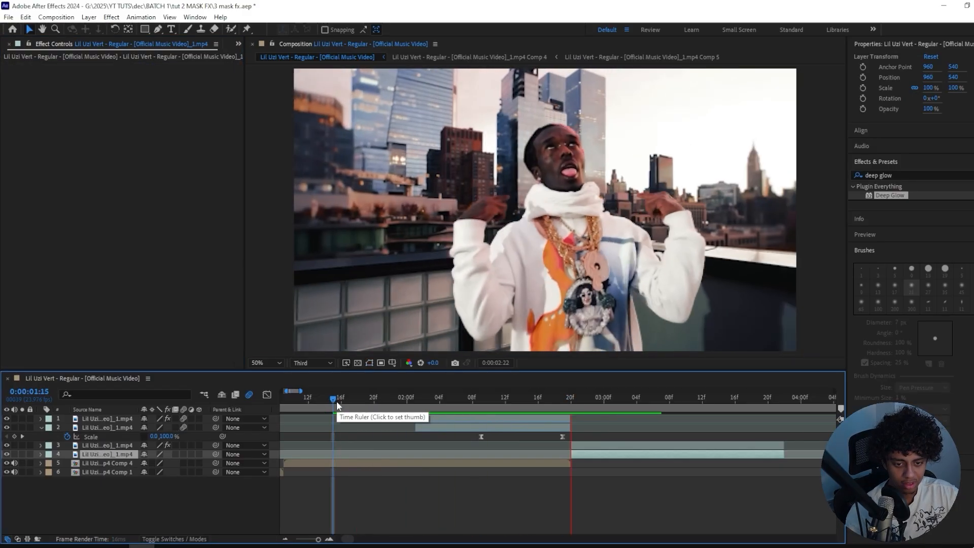
drag(381, 397, 571, 416)
key(space)
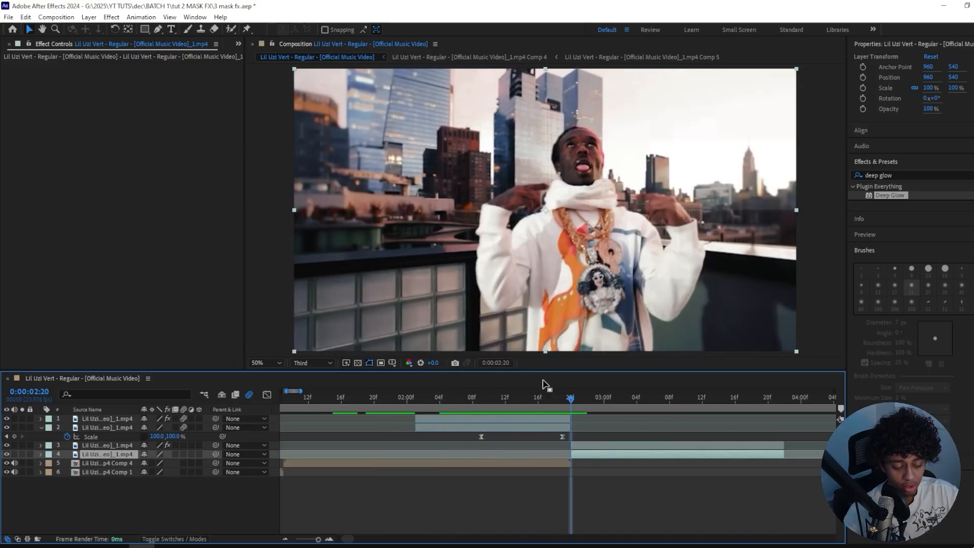
Bring up the VFX Kit extension and go to its Roto FX preset category.
click(238, 43)
click(257, 80)
scroll(118, 254, up, 12)
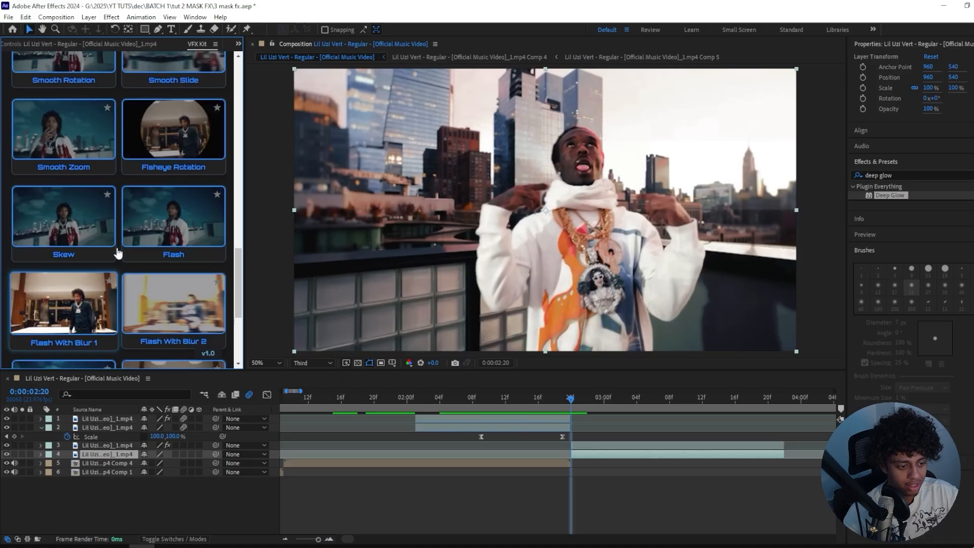
scroll(130, 220, up, 5)
click(129, 234)
scroll(131, 268, down, 2)
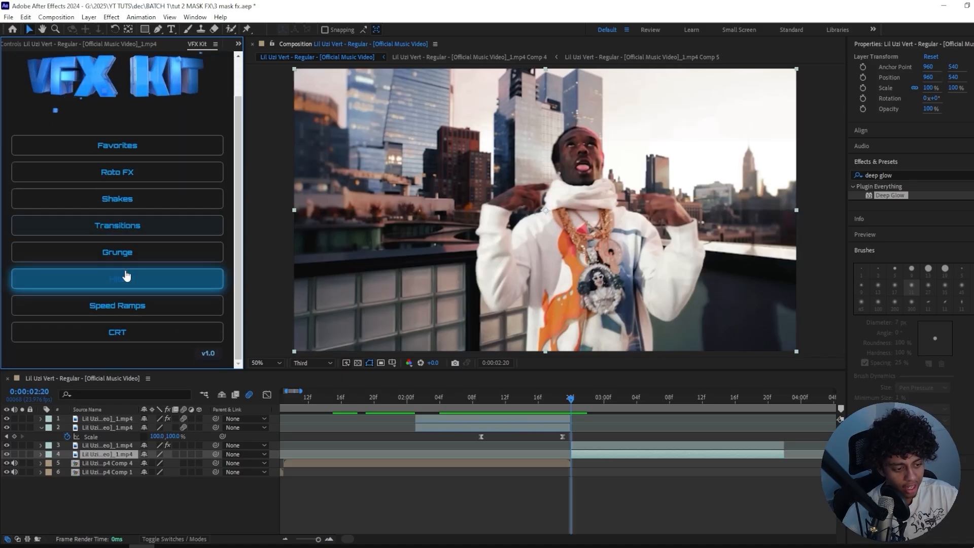
click(133, 172)
Apply the Warp Splash preset to an adjustment layer between the two rotoscoped clip copies, starting at 0:00:02:20.
scroll(136, 238, down, 10)
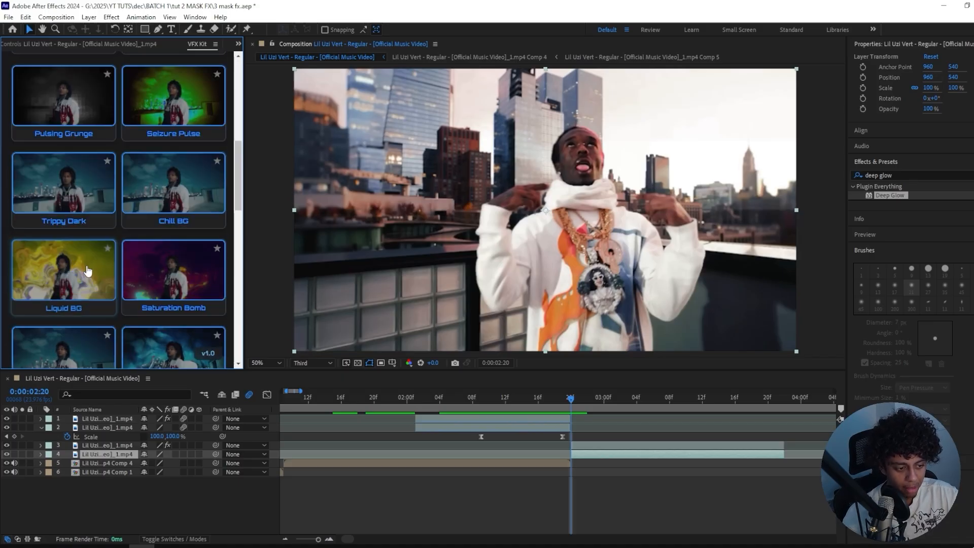
scroll(135, 239, down, 5)
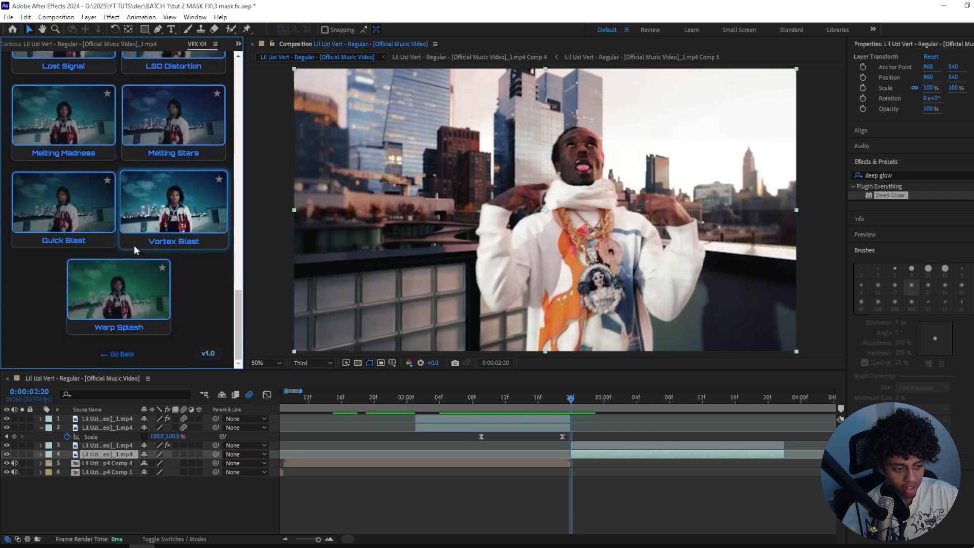
click(127, 310)
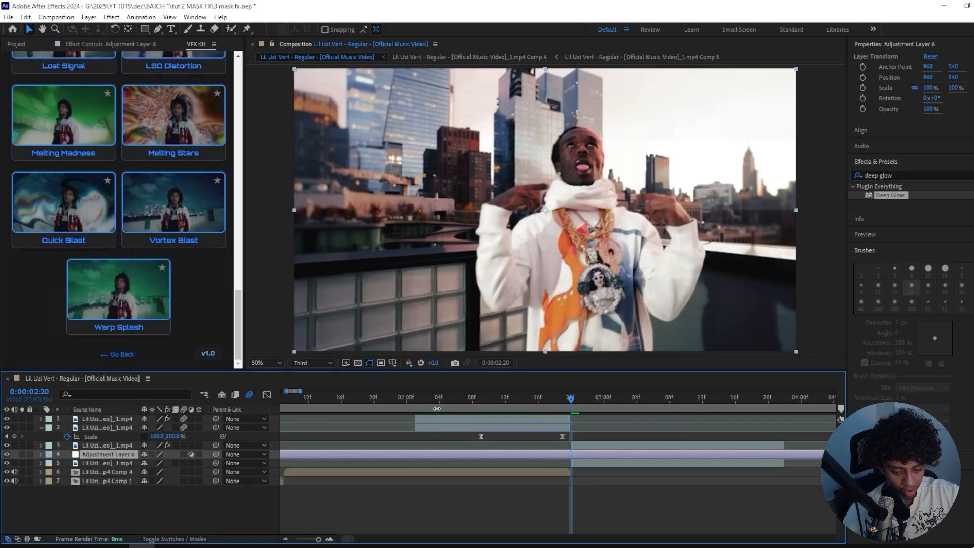
key(alt+bracketleft)
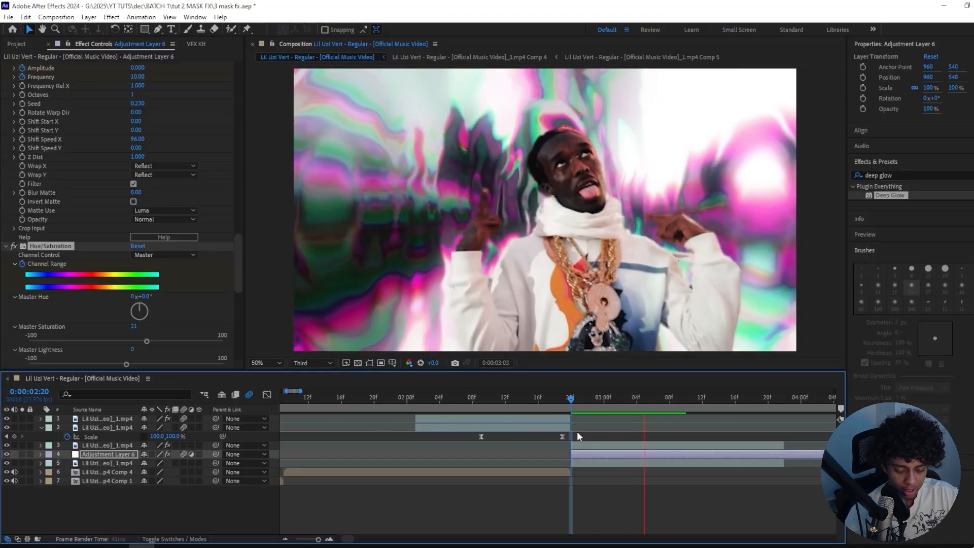
Play back the warped background from 0:00:02:20, then again from within the preceding transition.
click(568, 403)
key(space)
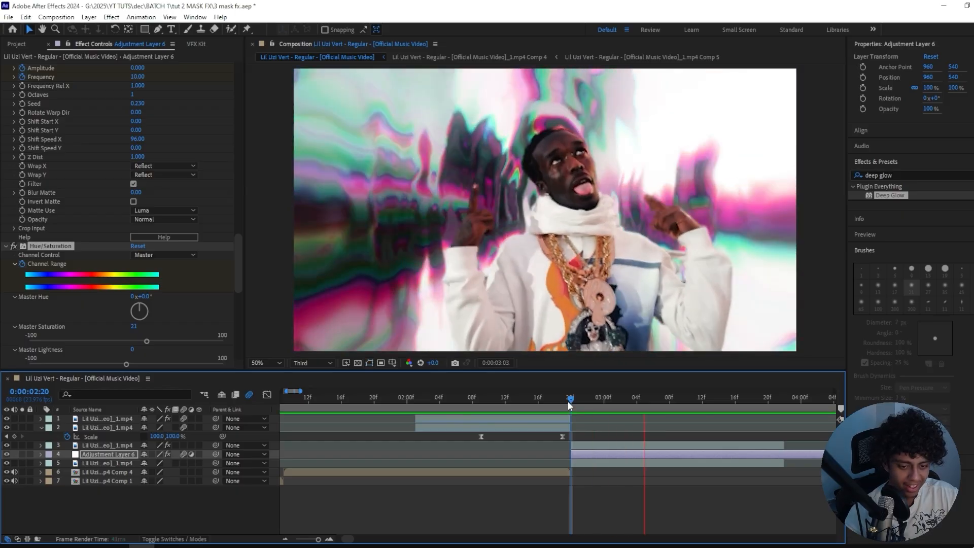
drag(569, 404, 481, 398)
key(space)
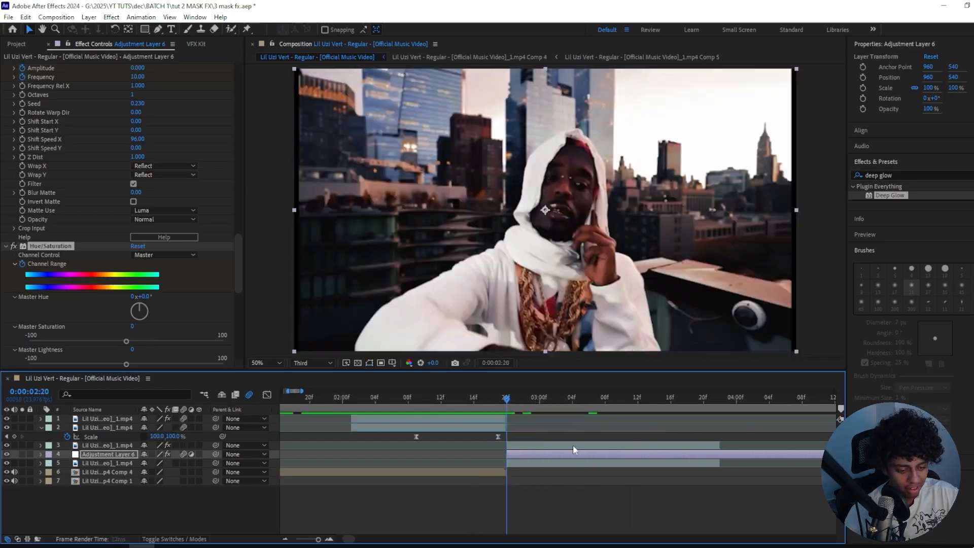
Trim the background adjustment layer to end at 0:00:03:22 and make a new top adjustment layer start at 0:00:02:20.
drag(573, 445, 720, 438)
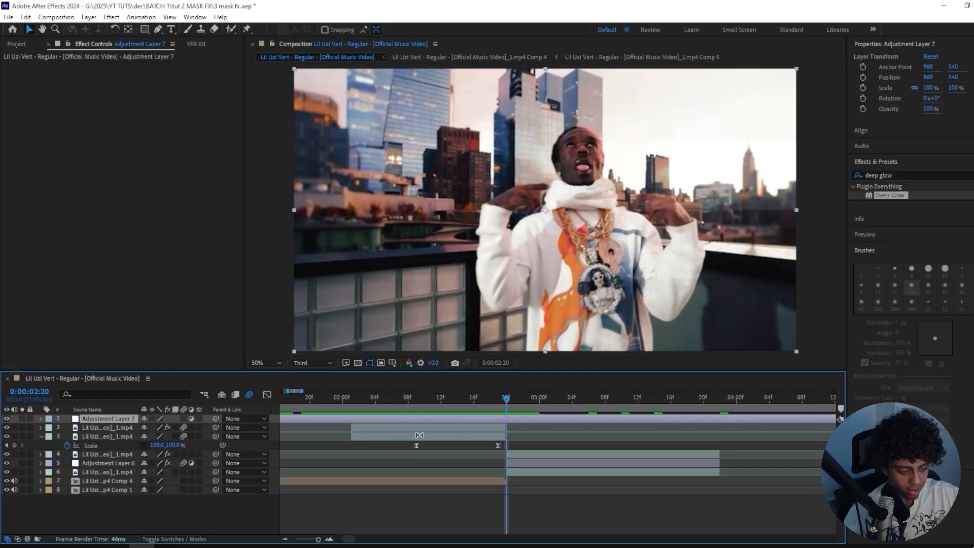
key(ctrl+shift+d)
click(495, 427)
key(Delete)
click(519, 418)
Apply the VFX Kit's Wiggle Clean preset to the top adjustment layer and play back the result from 0:00:01:20.
click(196, 43)
scroll(118, 217, up, 10)
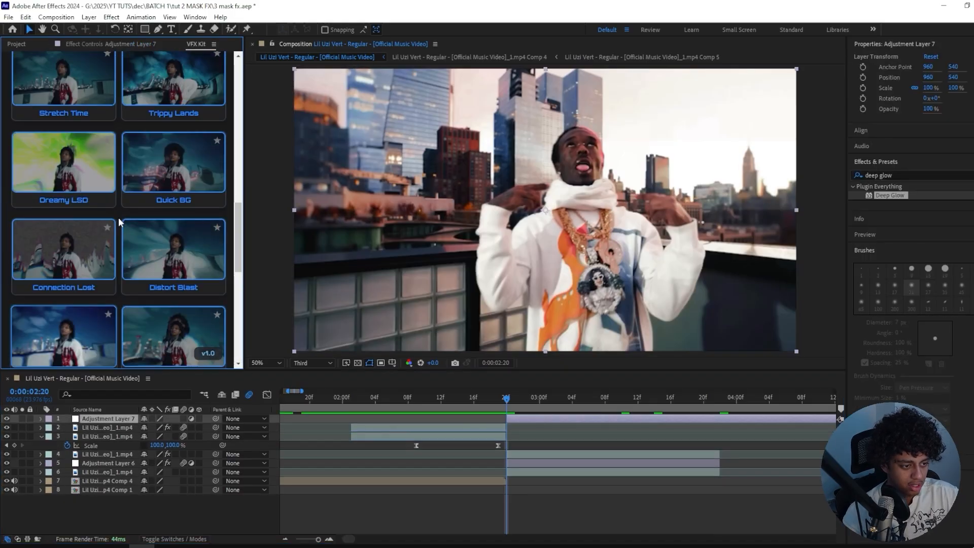
scroll(90, 243, up, 3)
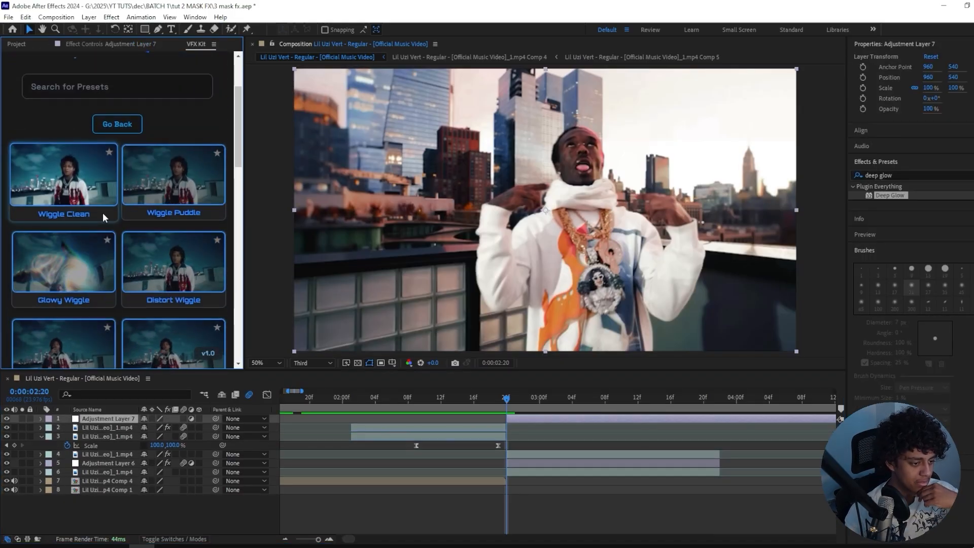
scroll(86, 223, down, 10)
scroll(84, 217, up, 2)
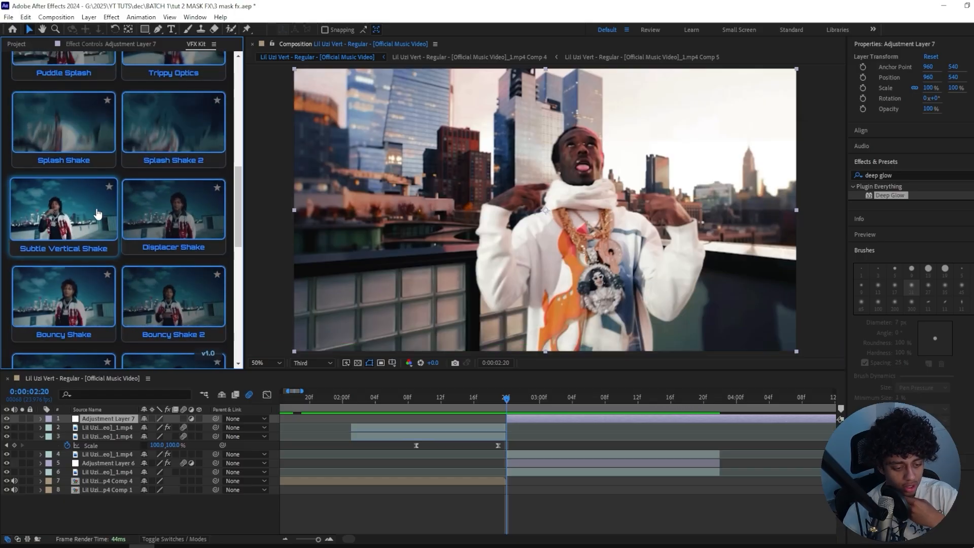
scroll(87, 218, up, 8)
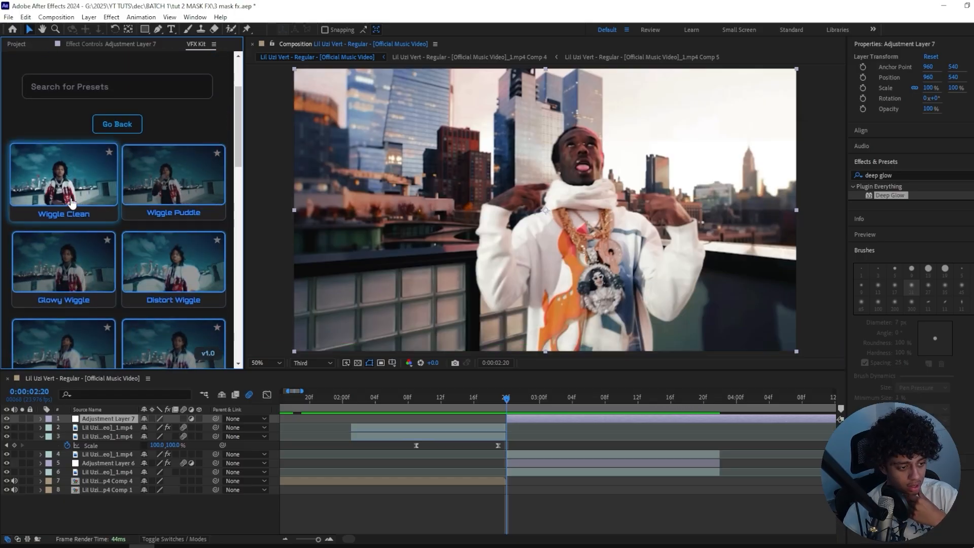
click(71, 203)
key(space)
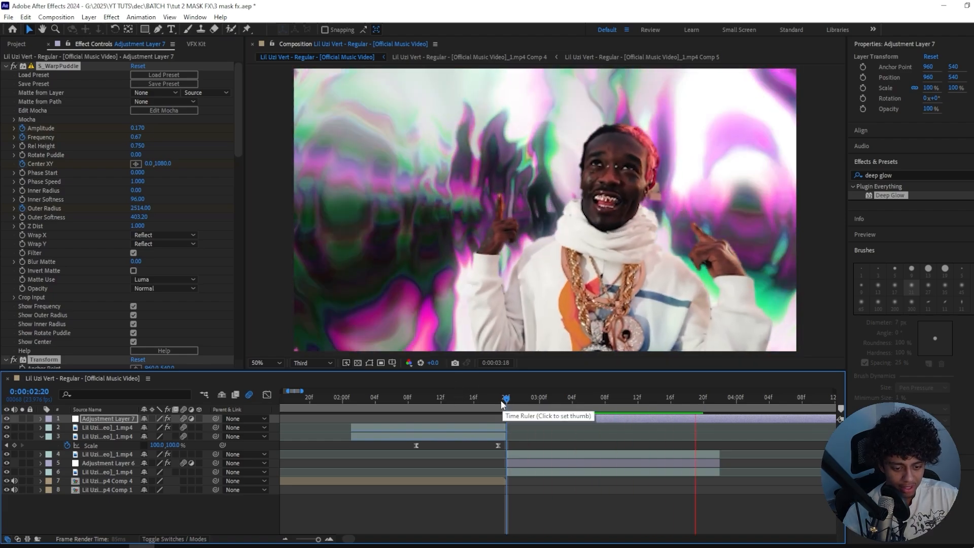
click(309, 399)
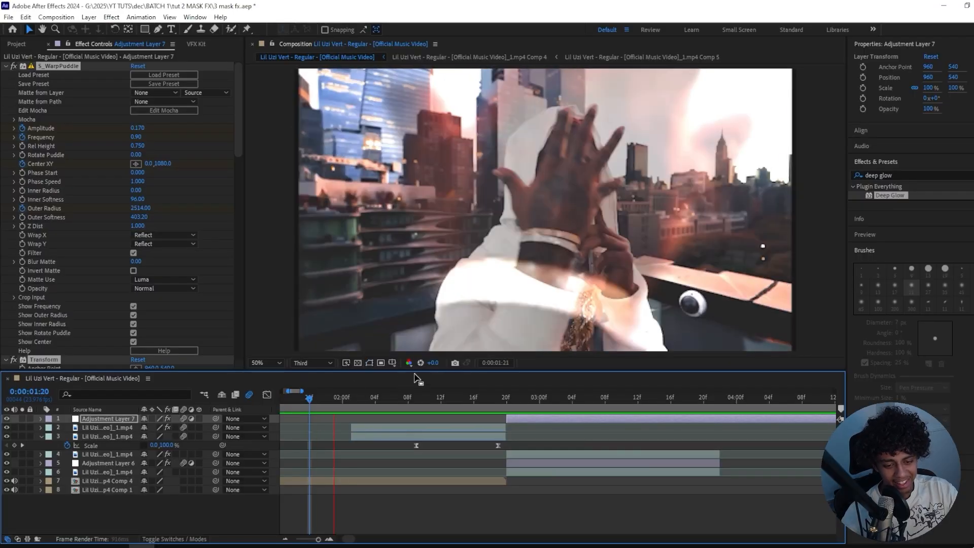
Trim the top adjustment layer's end to 0:00:03:22 and end the work area at 0:00:03:21.
click(718, 402)
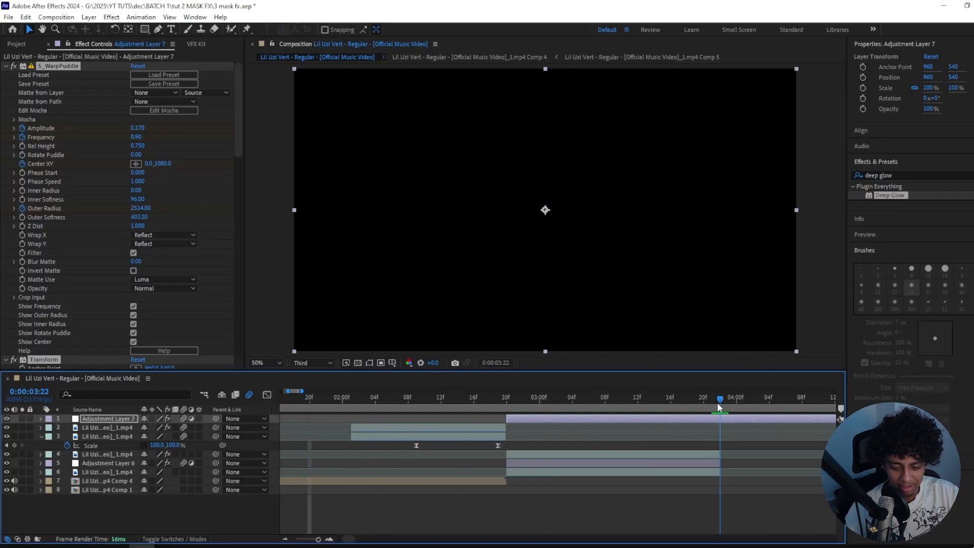
key(ctrl+shift+d)
key(Delete)
click(710, 400)
key(n)
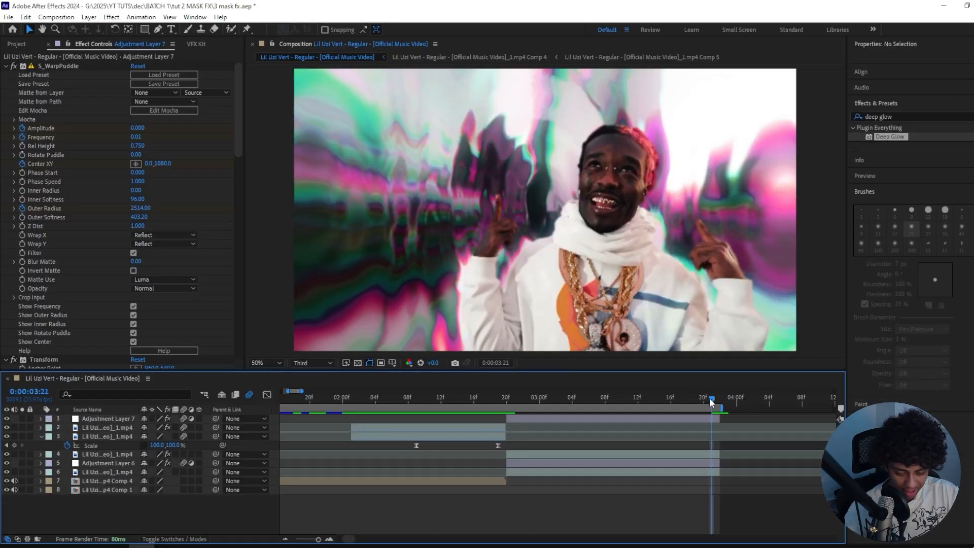
Play back the finished mask effects with the VFX Kit categories shown, and scrub to 0:00:01:12.
drag(709, 399, 594, 422)
key(space)
drag(531, 439, 372, 443)
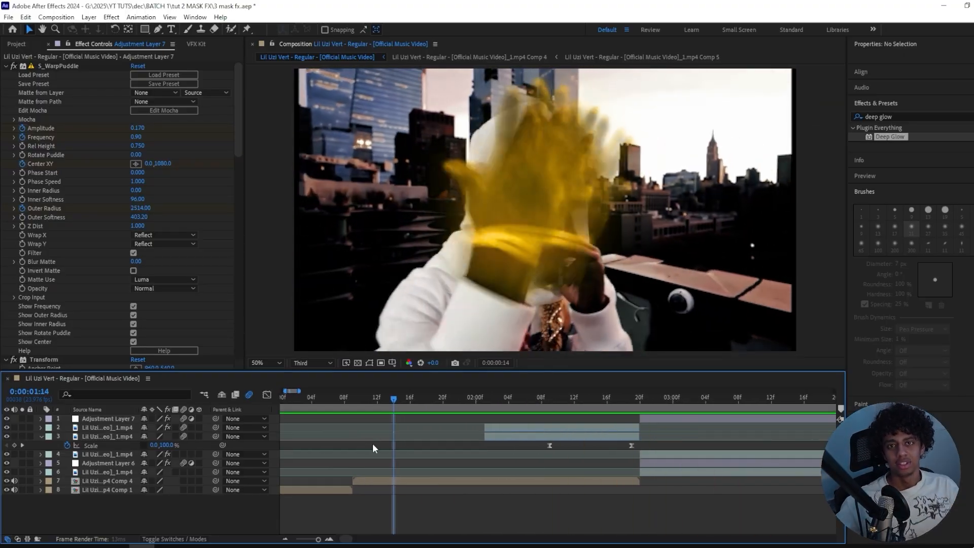
click(195, 44)
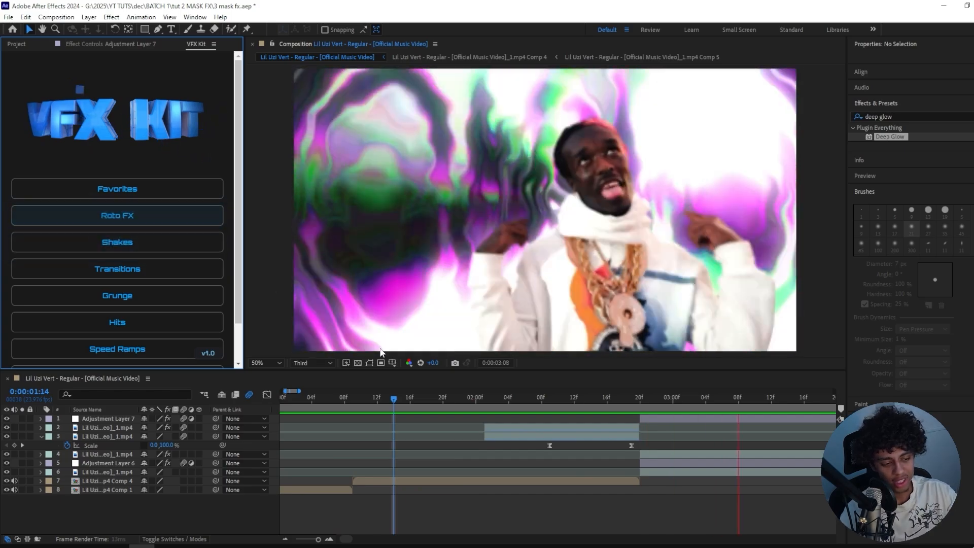
drag(410, 398, 377, 397)
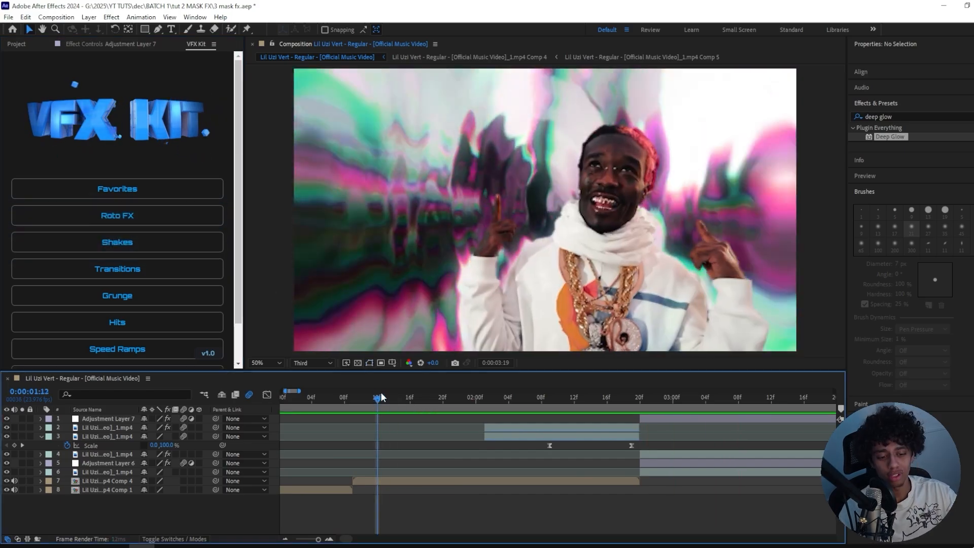